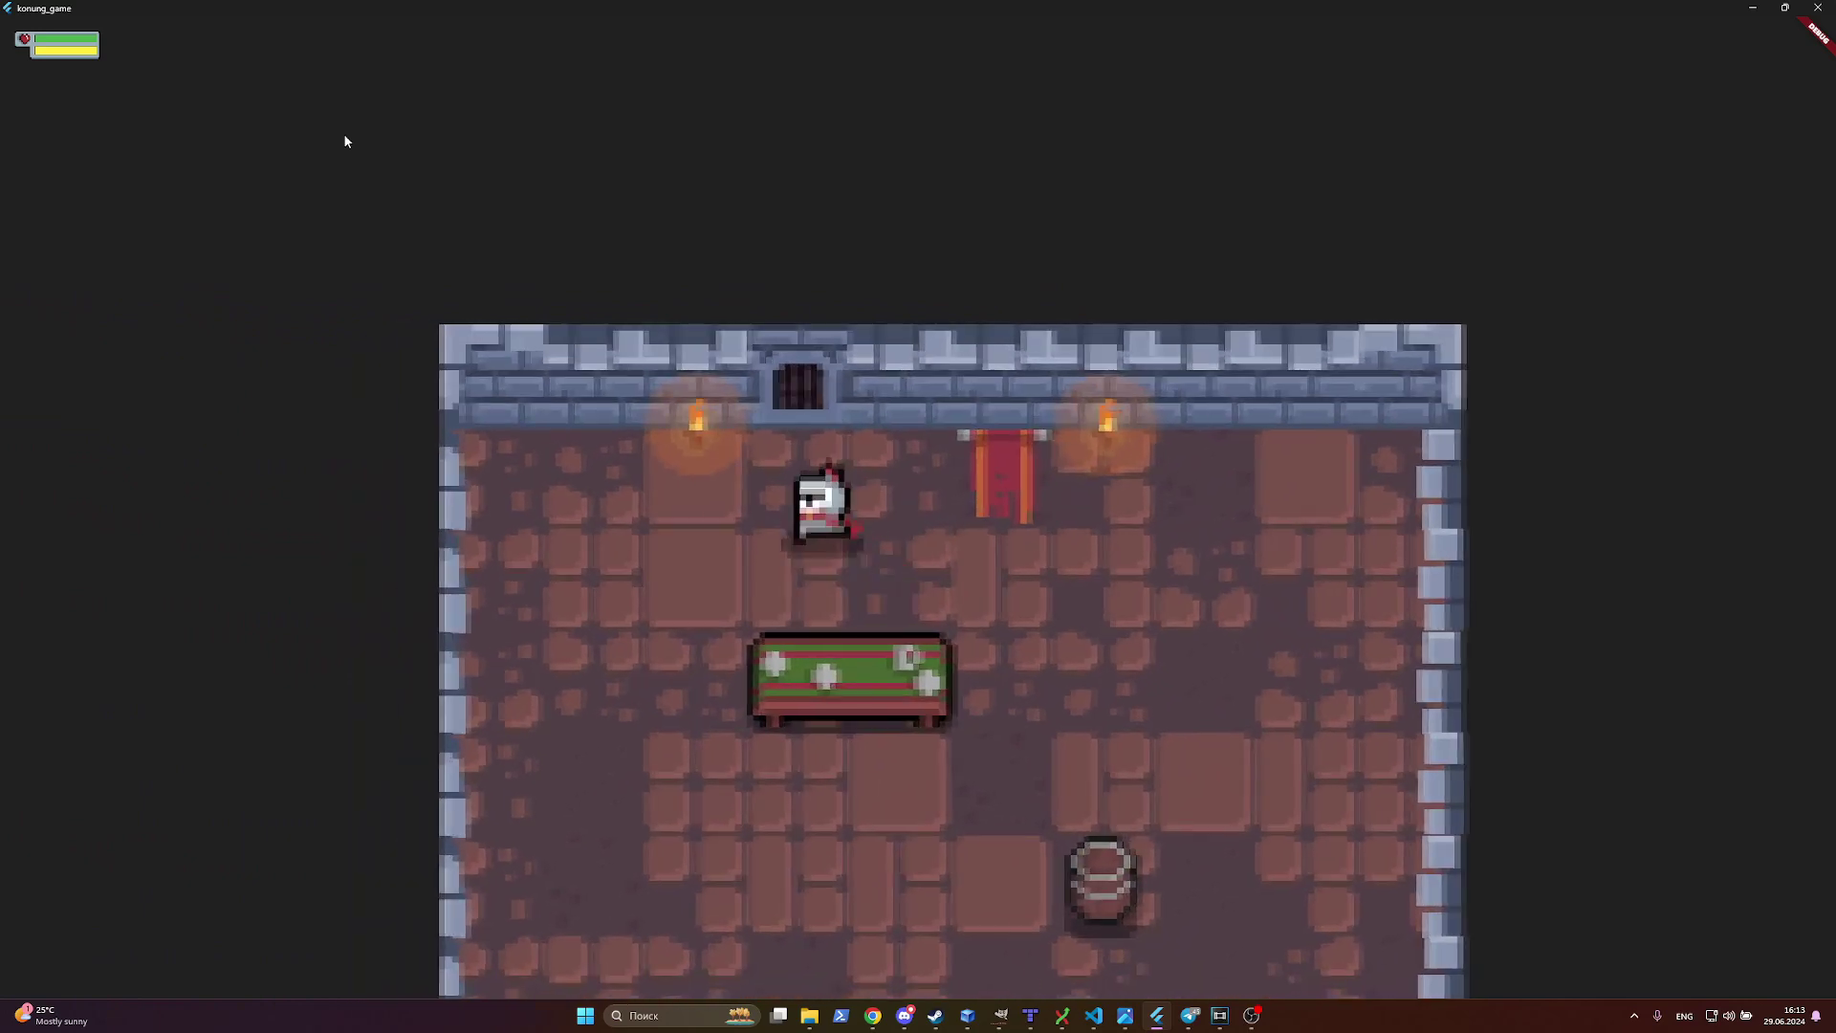
Step: Walk the knight around the dungeon room, past the walls, table, banner and barrel, to examine the example level
key(Up)
key(Down)
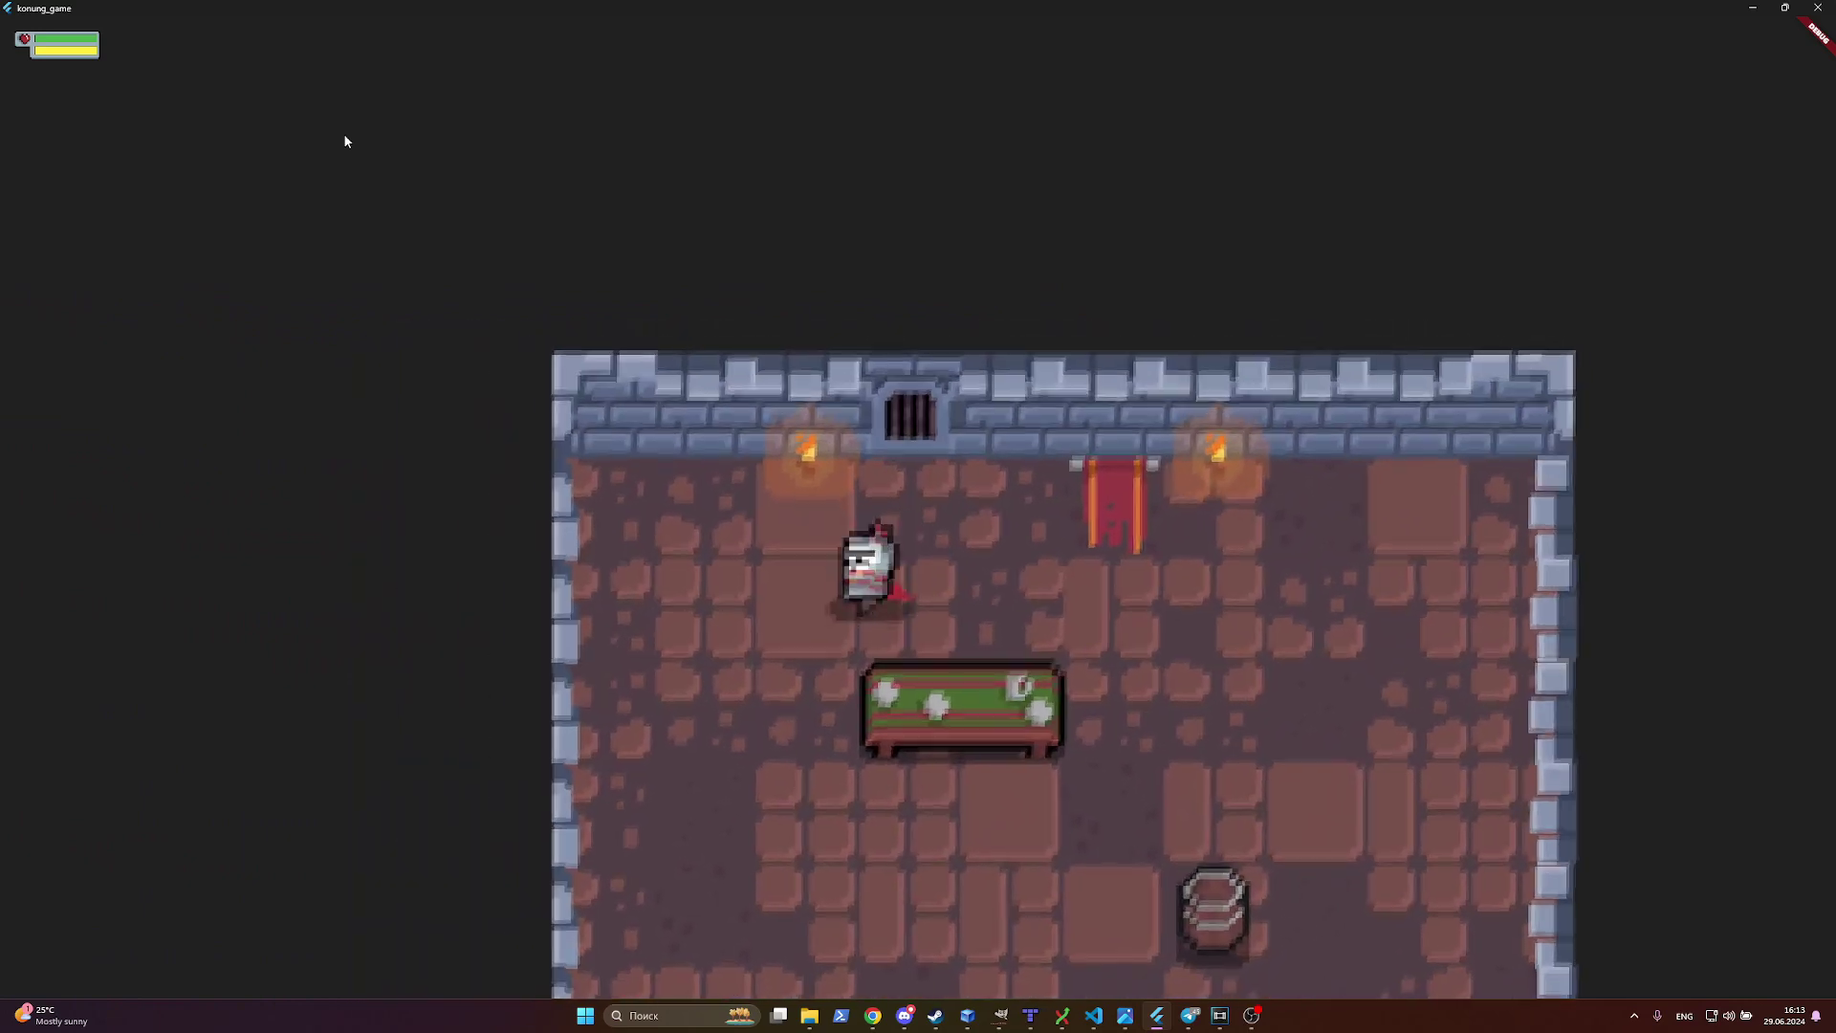
key(Left)
key(Down)
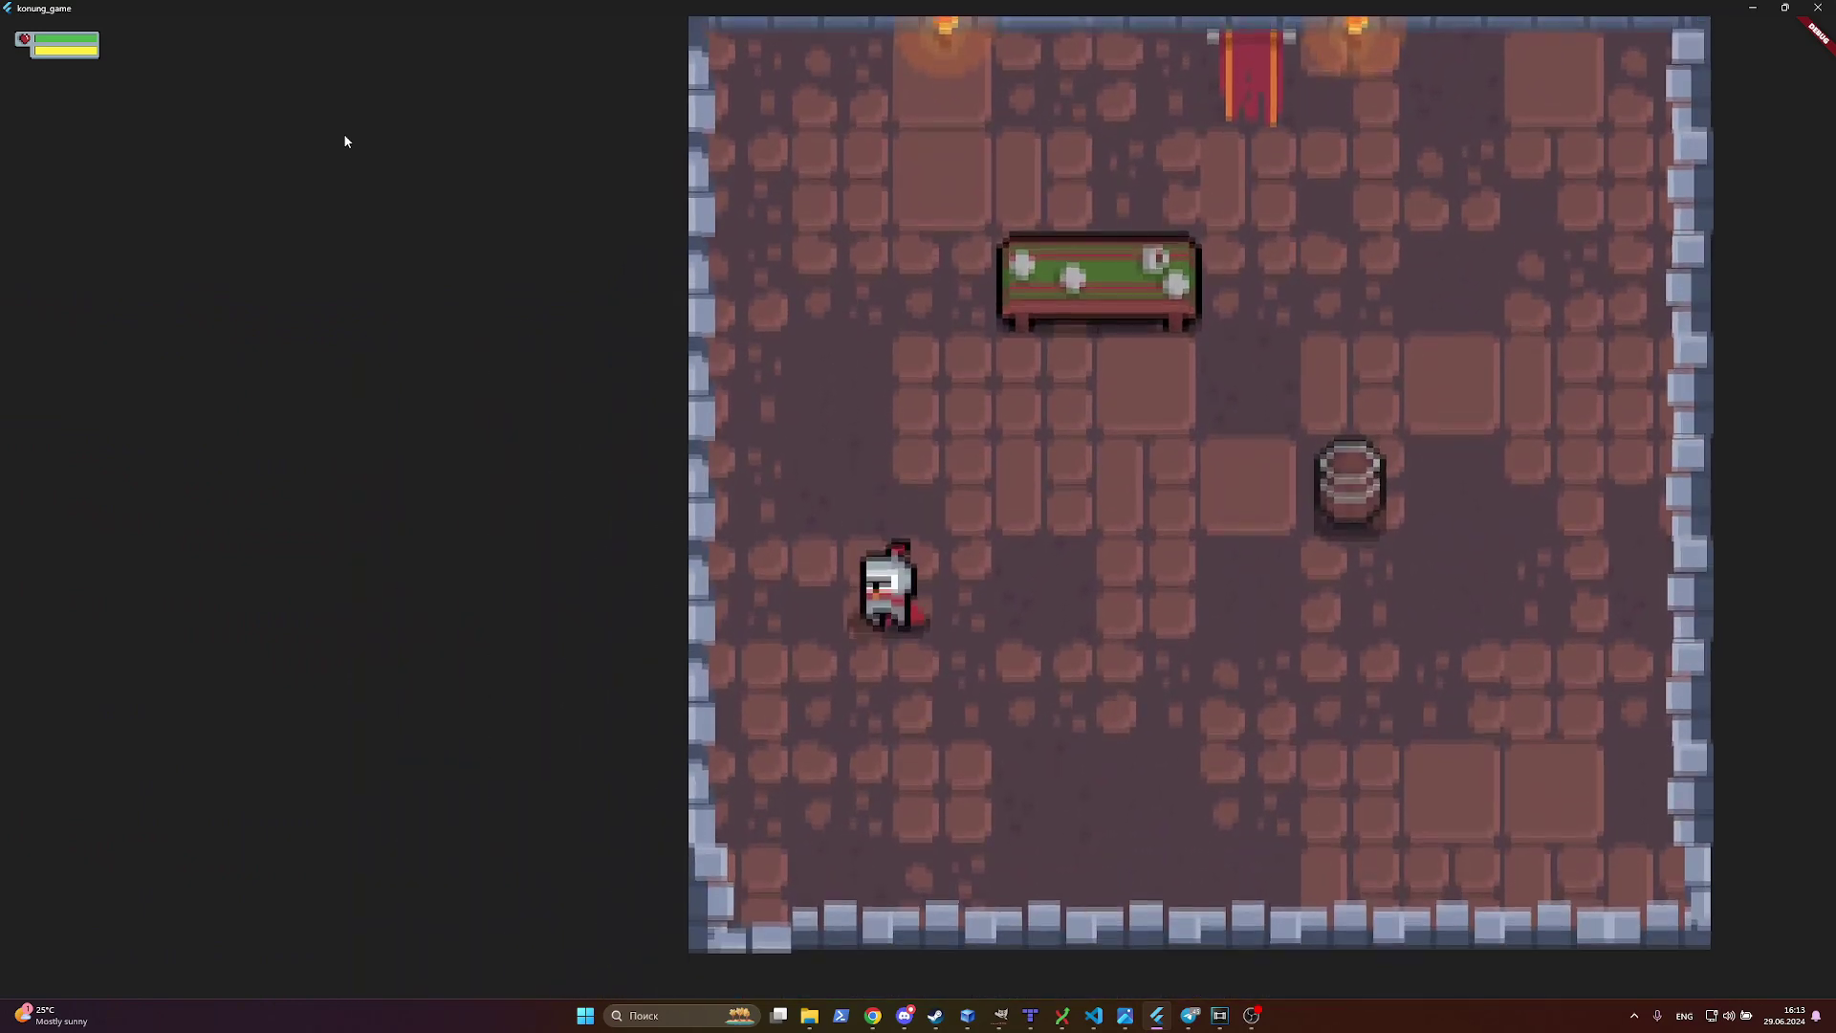
key(Right)
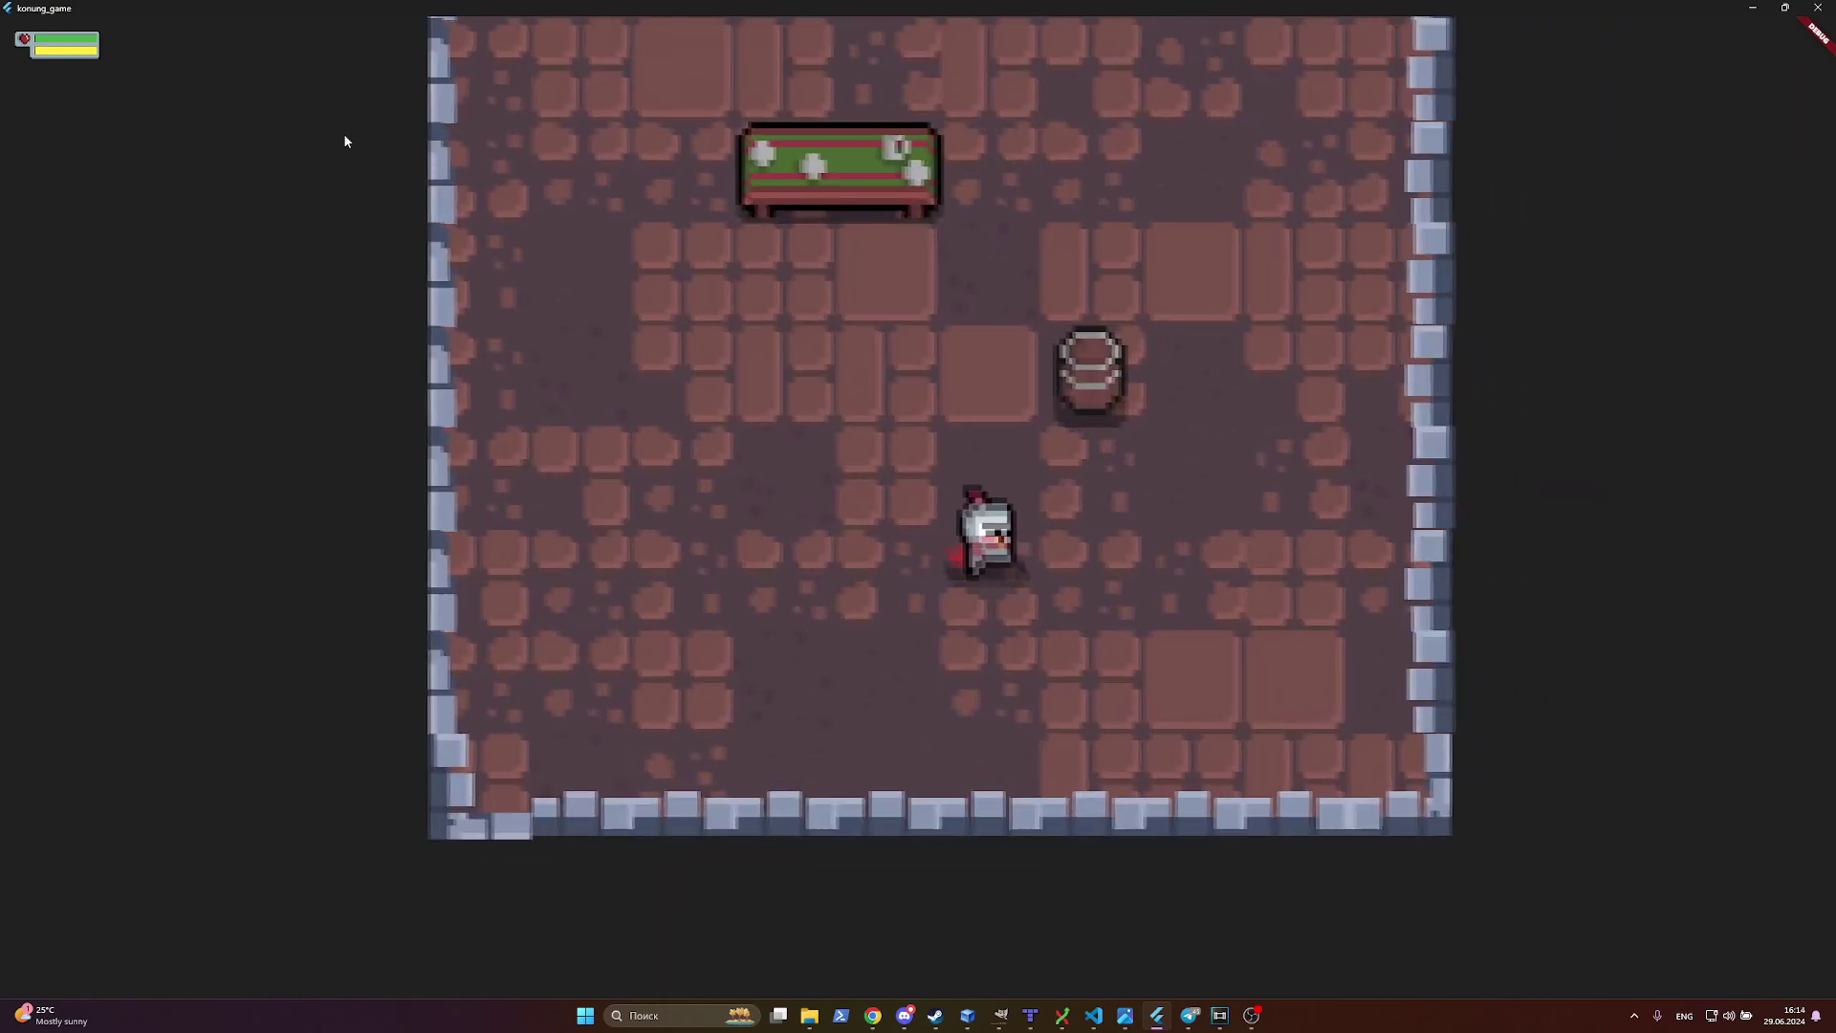
key(Up)
key(Right)
key(Up)
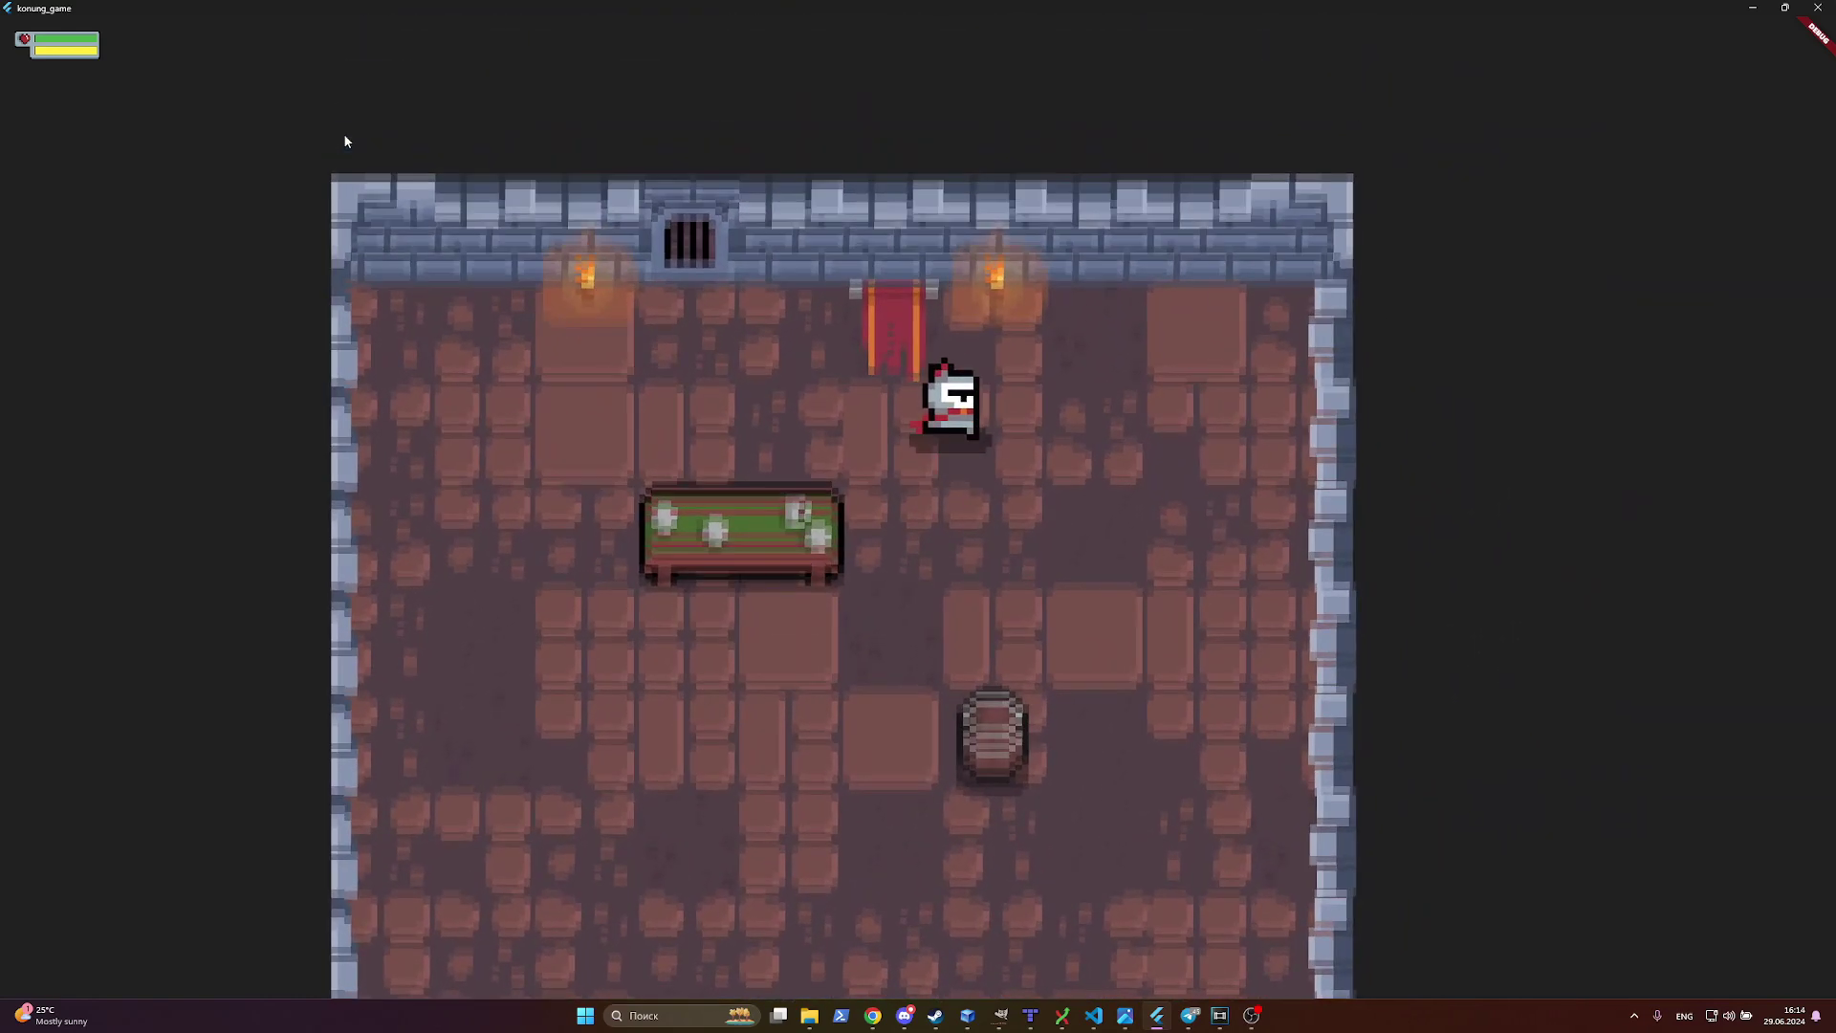
key(Left)
key(Down)
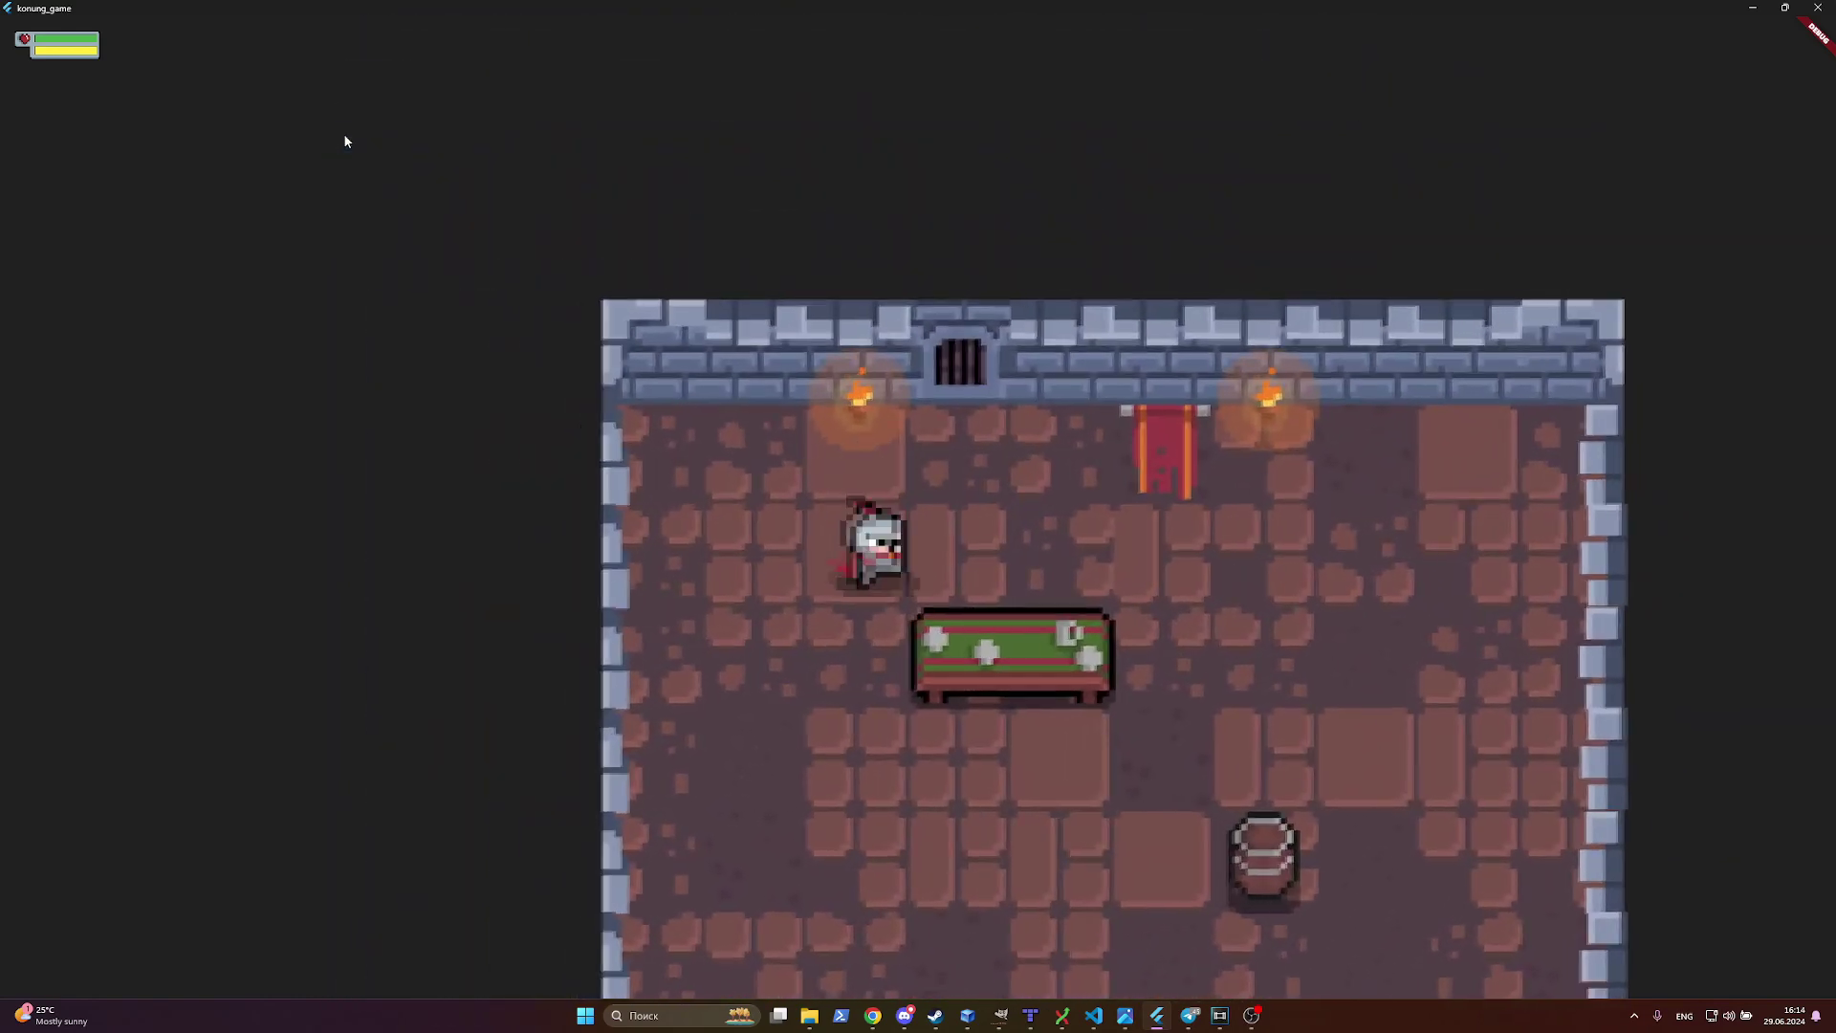
key(Right)
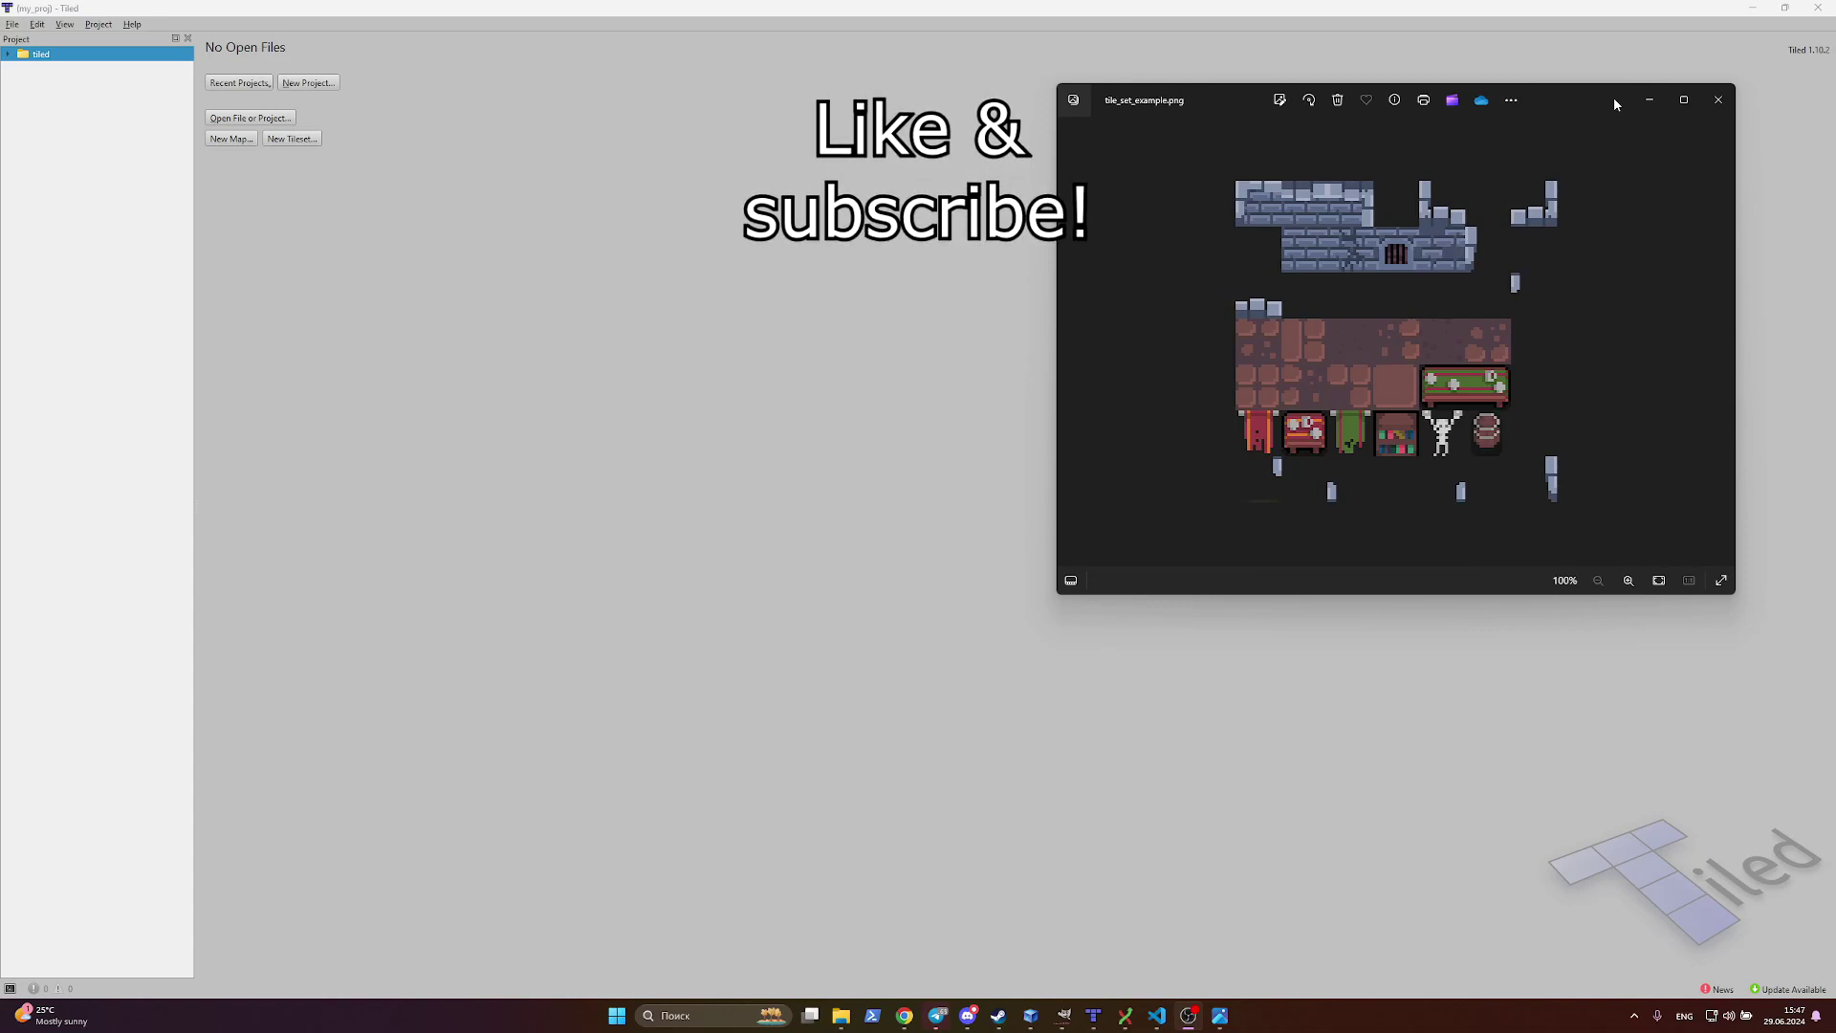
Step: In Tiled, set up a new tileset named example_tileset from the image tile_set_example.png, with 64 px tile width and height
drag(1583, 102, 1548, 80)
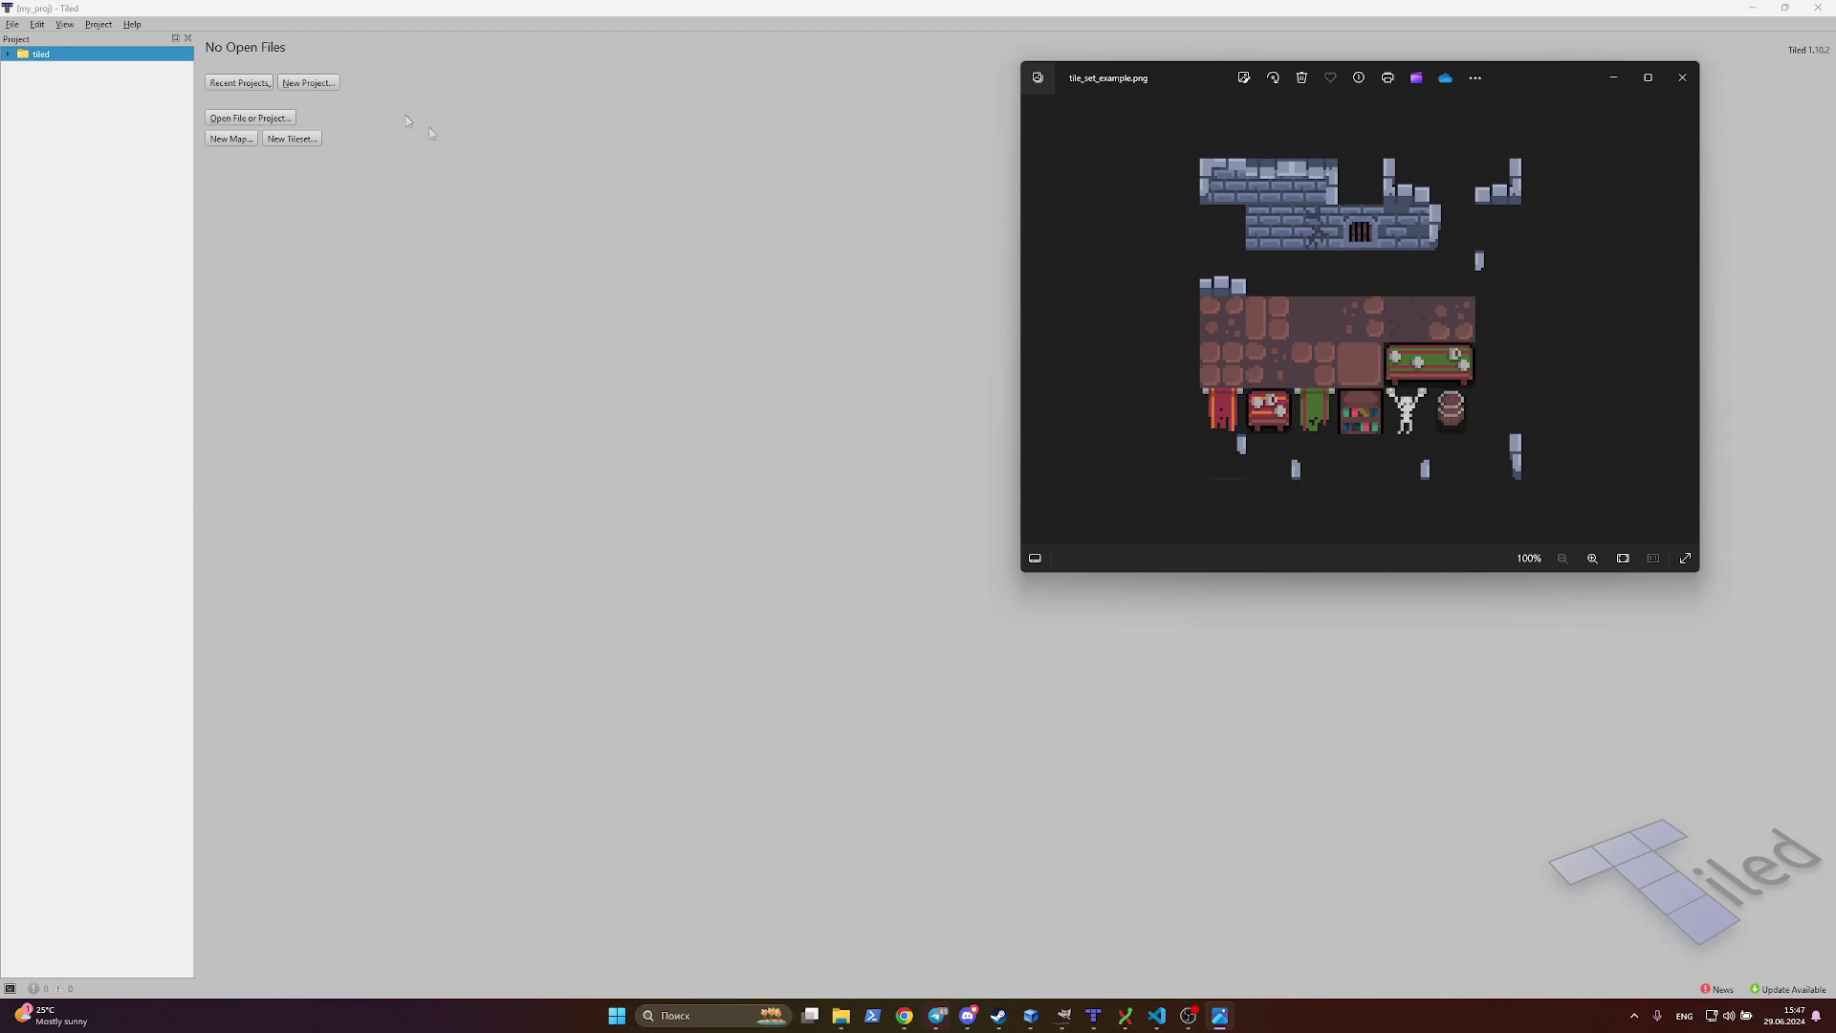
click(306, 140)
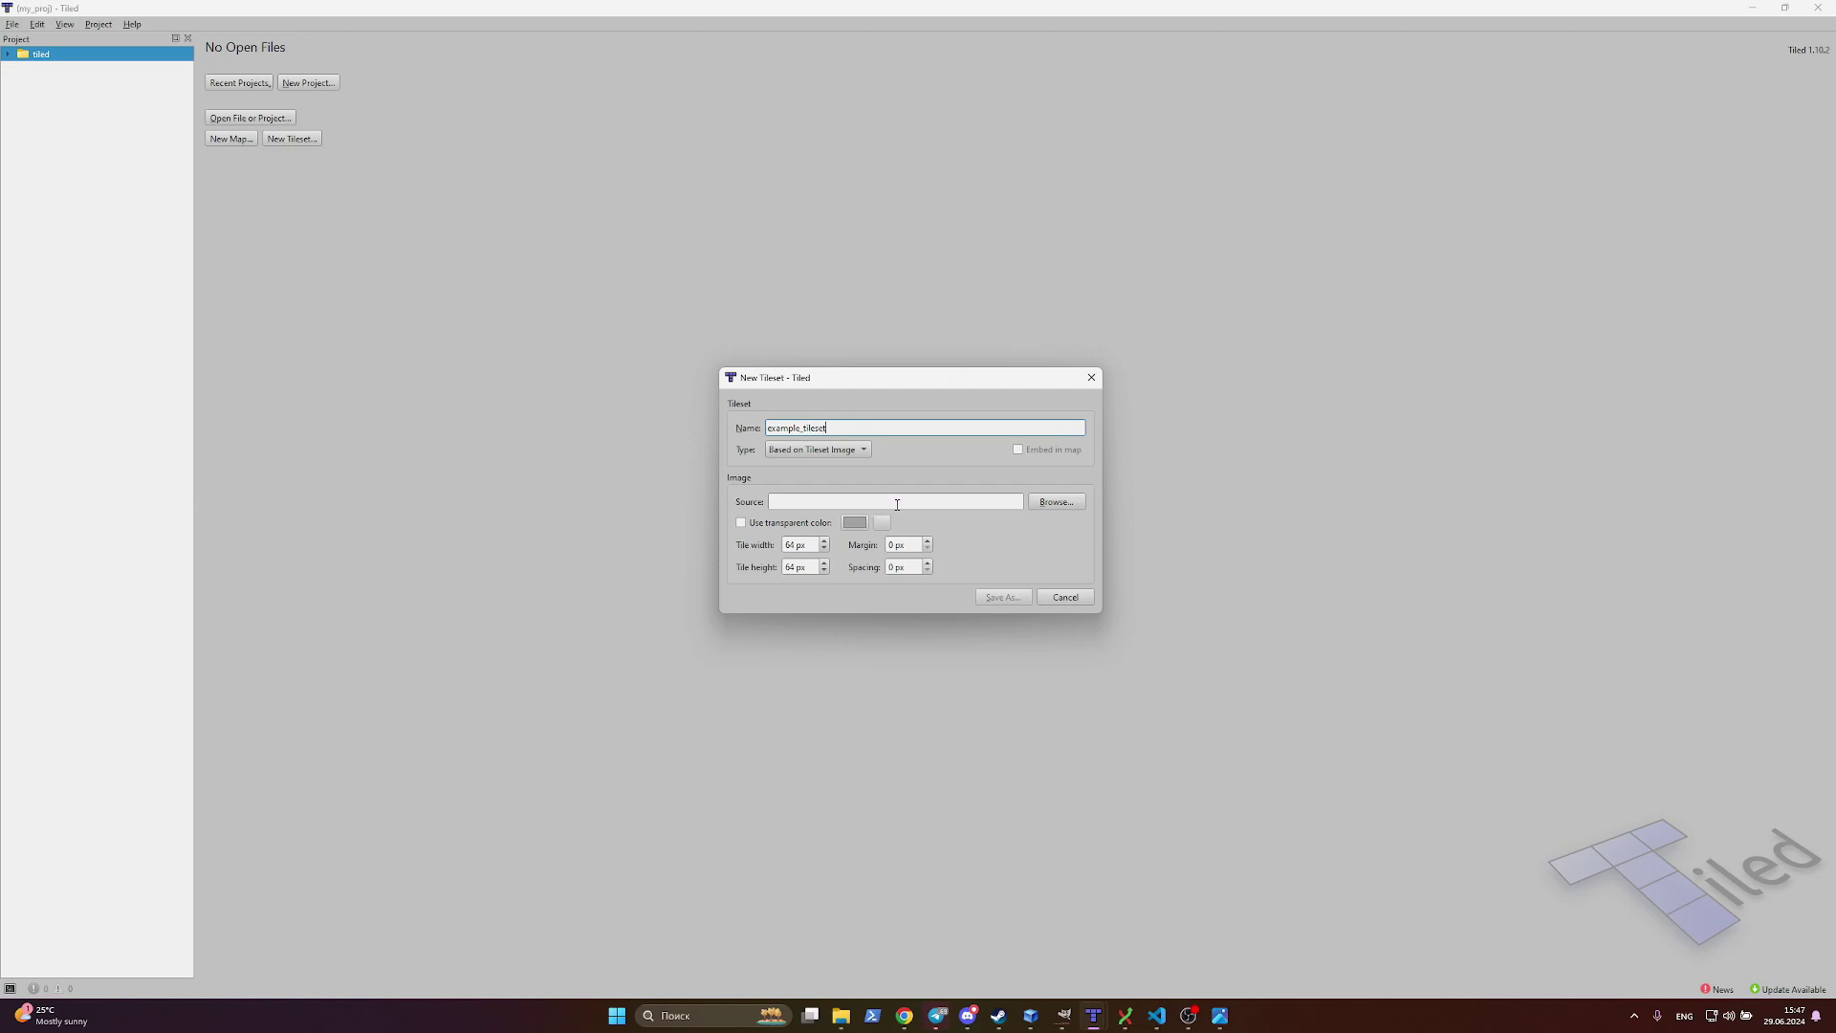
click(1057, 501)
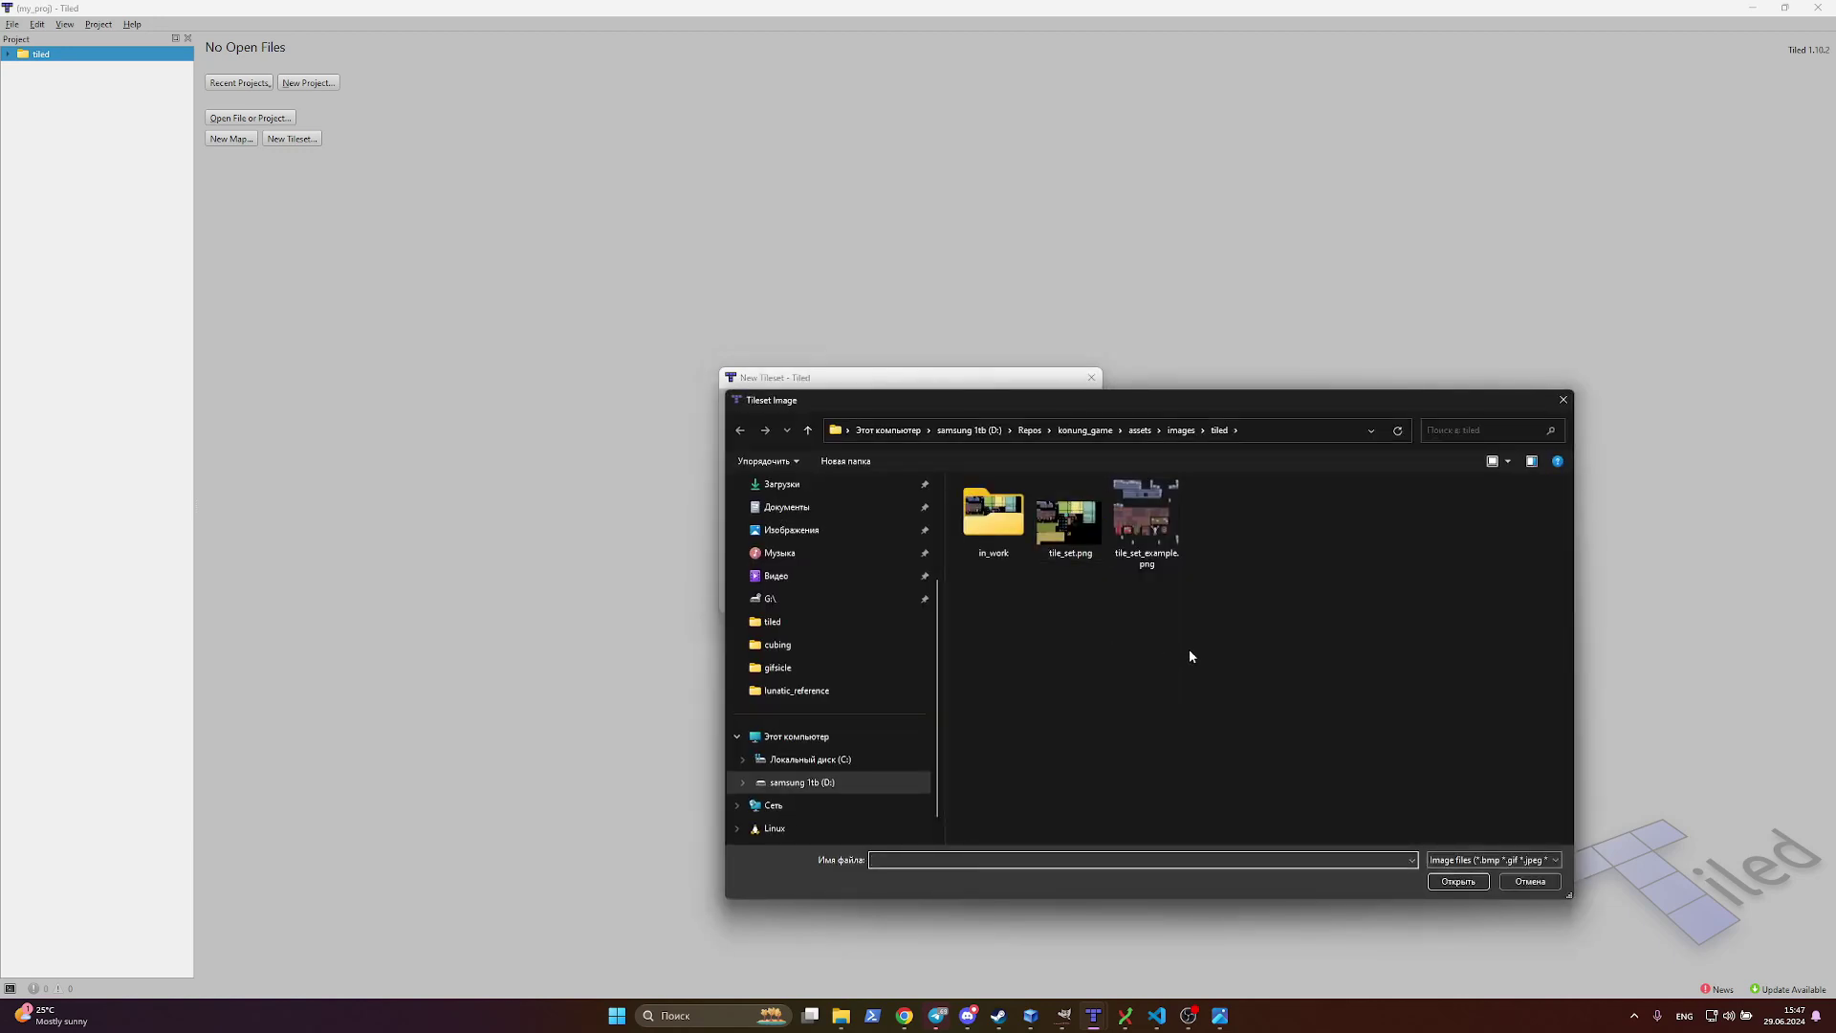
click(1153, 526)
click(1458, 882)
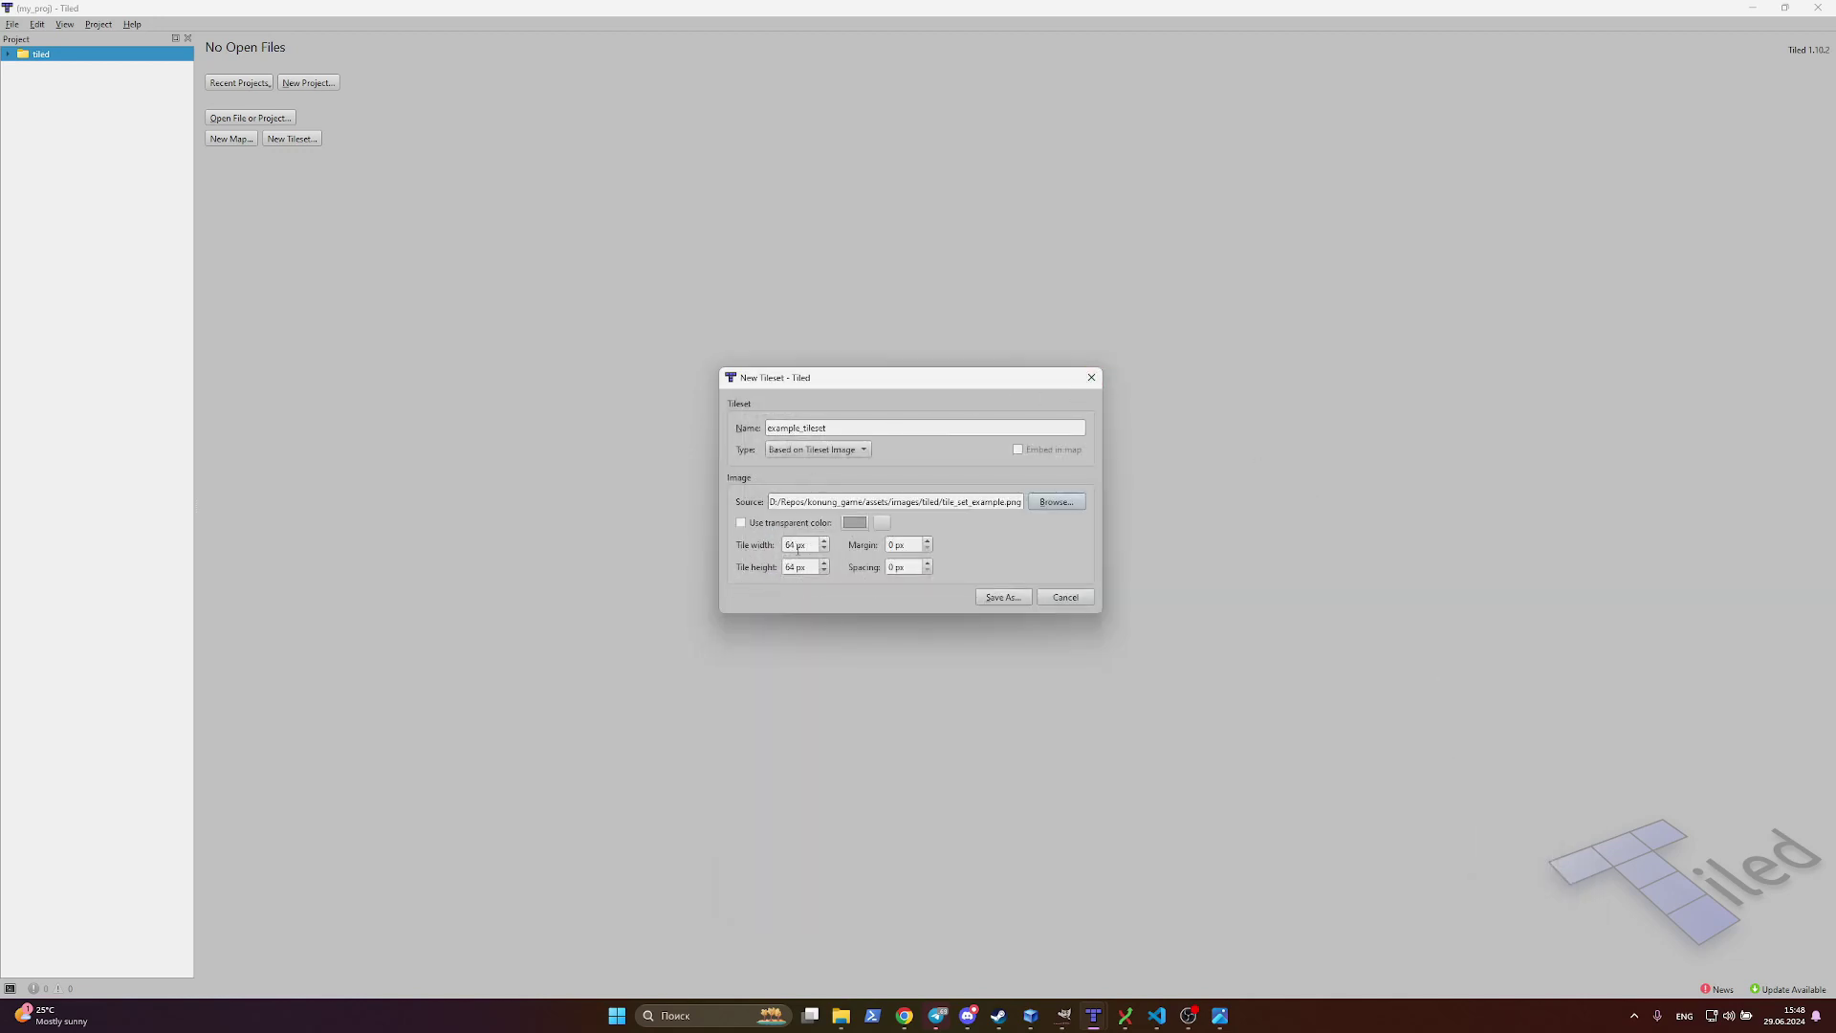
drag(819, 547, 768, 540)
click(811, 545)
drag(796, 546, 777, 549)
click(805, 568)
Step: Save the tileset as example_tileset.json in the tiled images folder, using the JSON tileset file type
click(1003, 597)
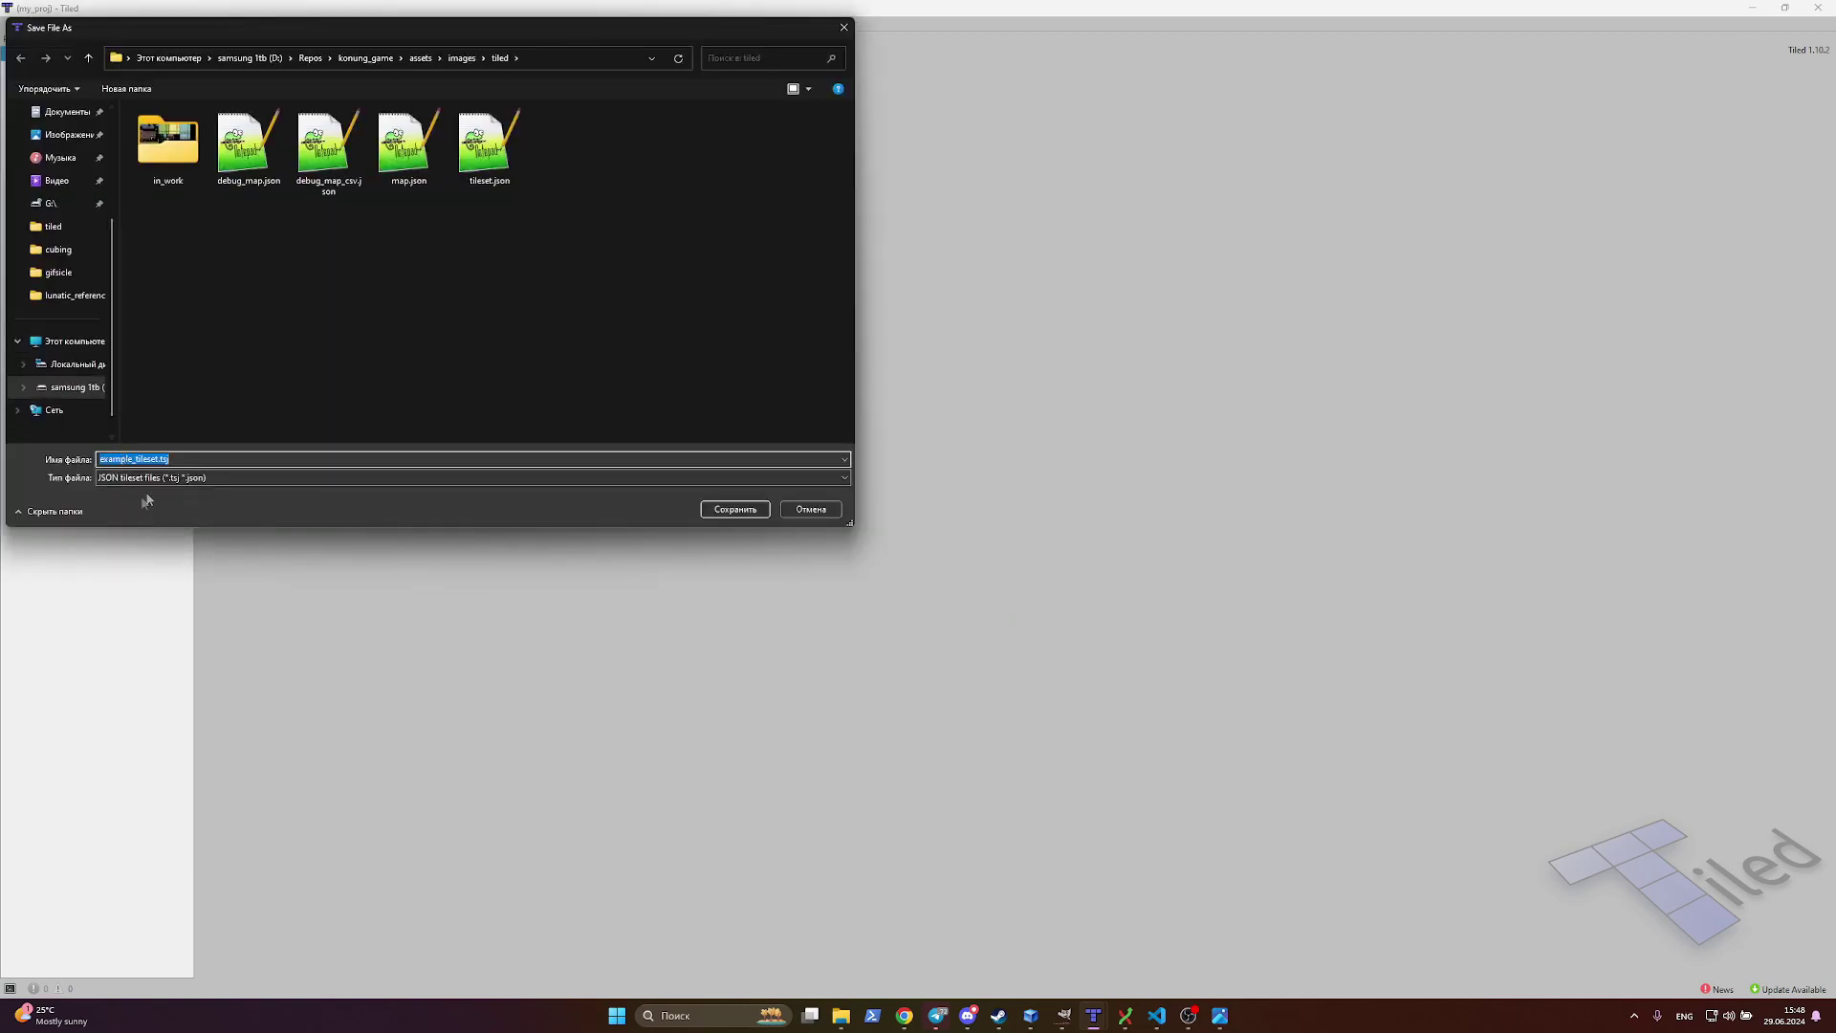
click(282, 458)
click(238, 478)
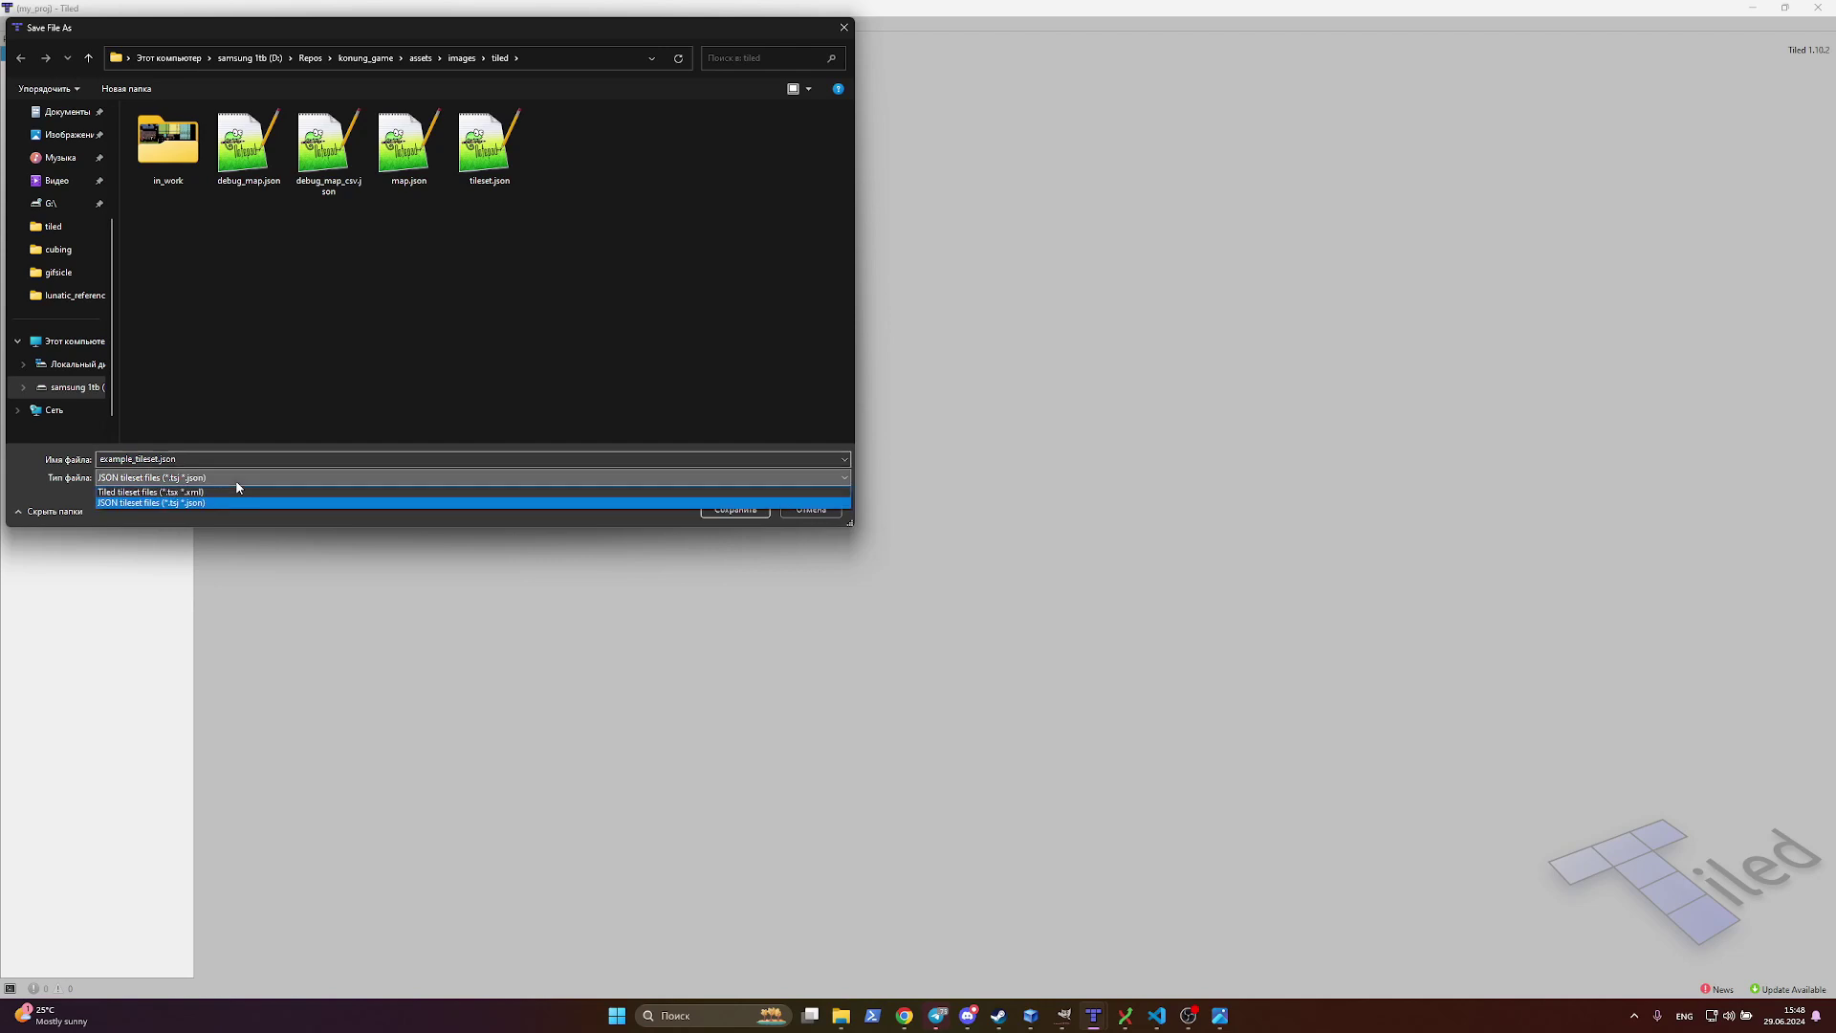
click(159, 503)
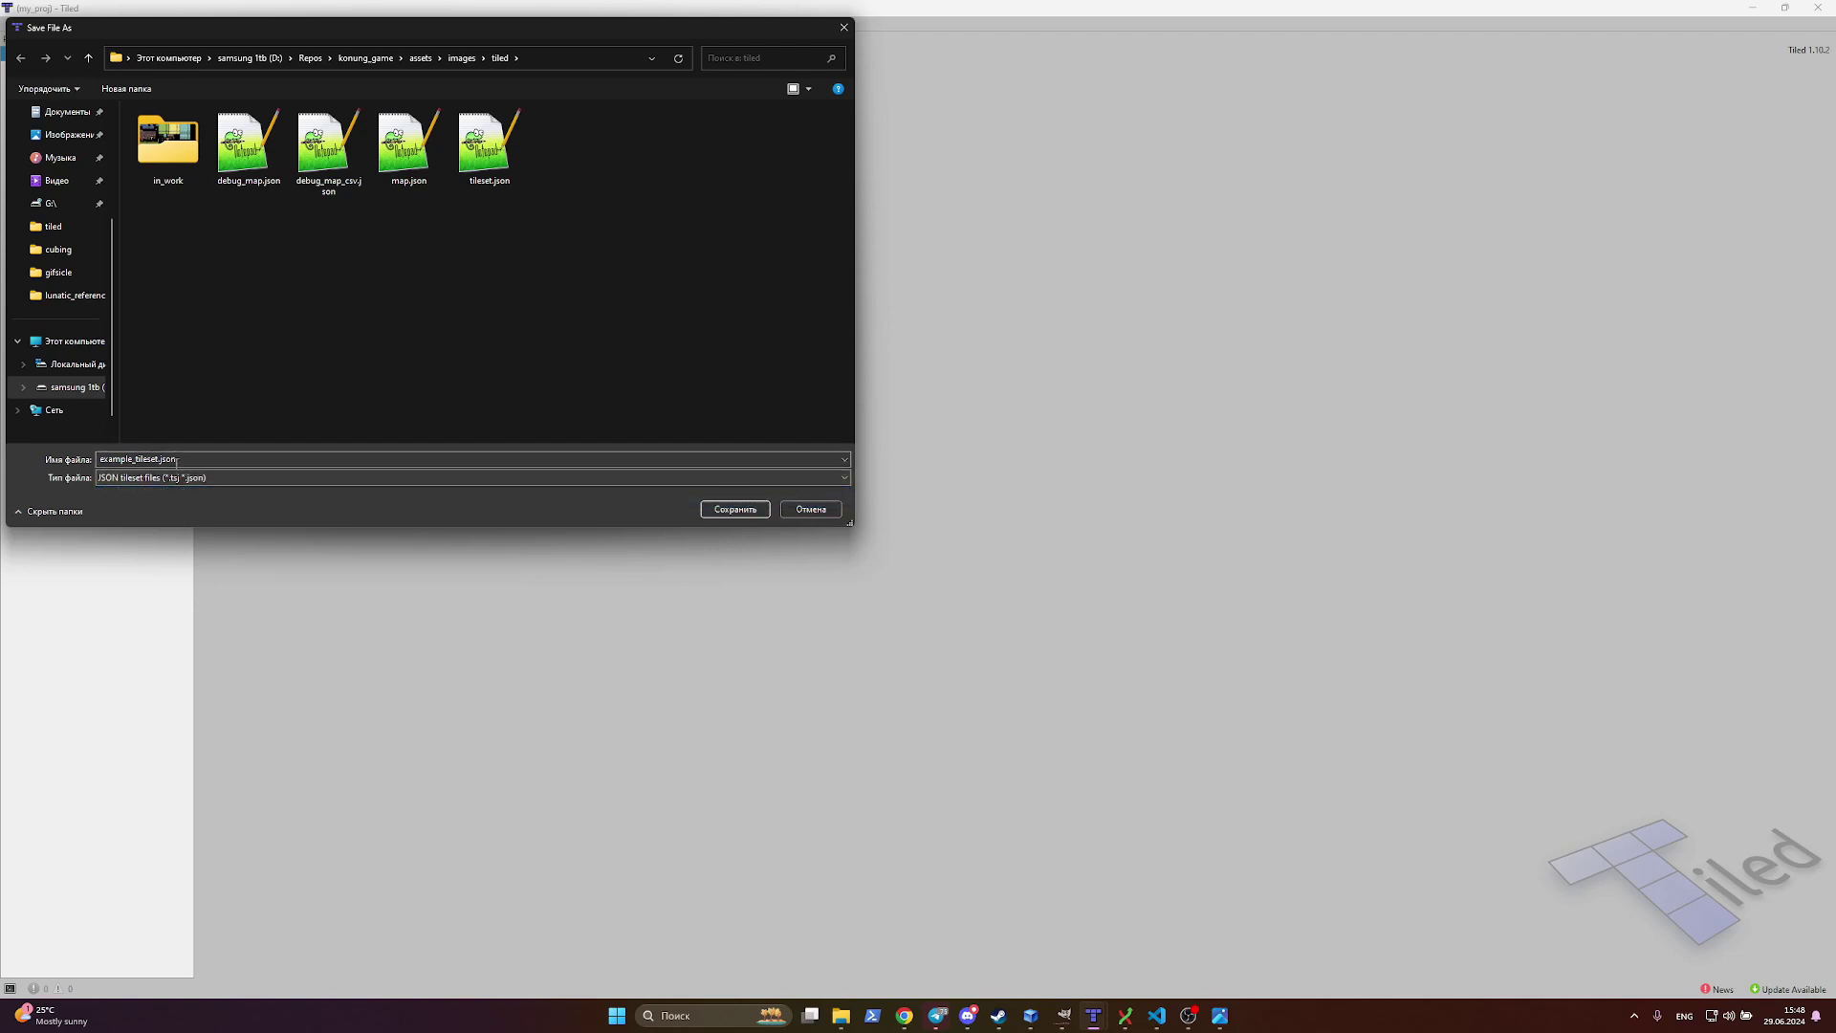
drag(177, 459, 157, 460)
click(190, 460)
click(207, 462)
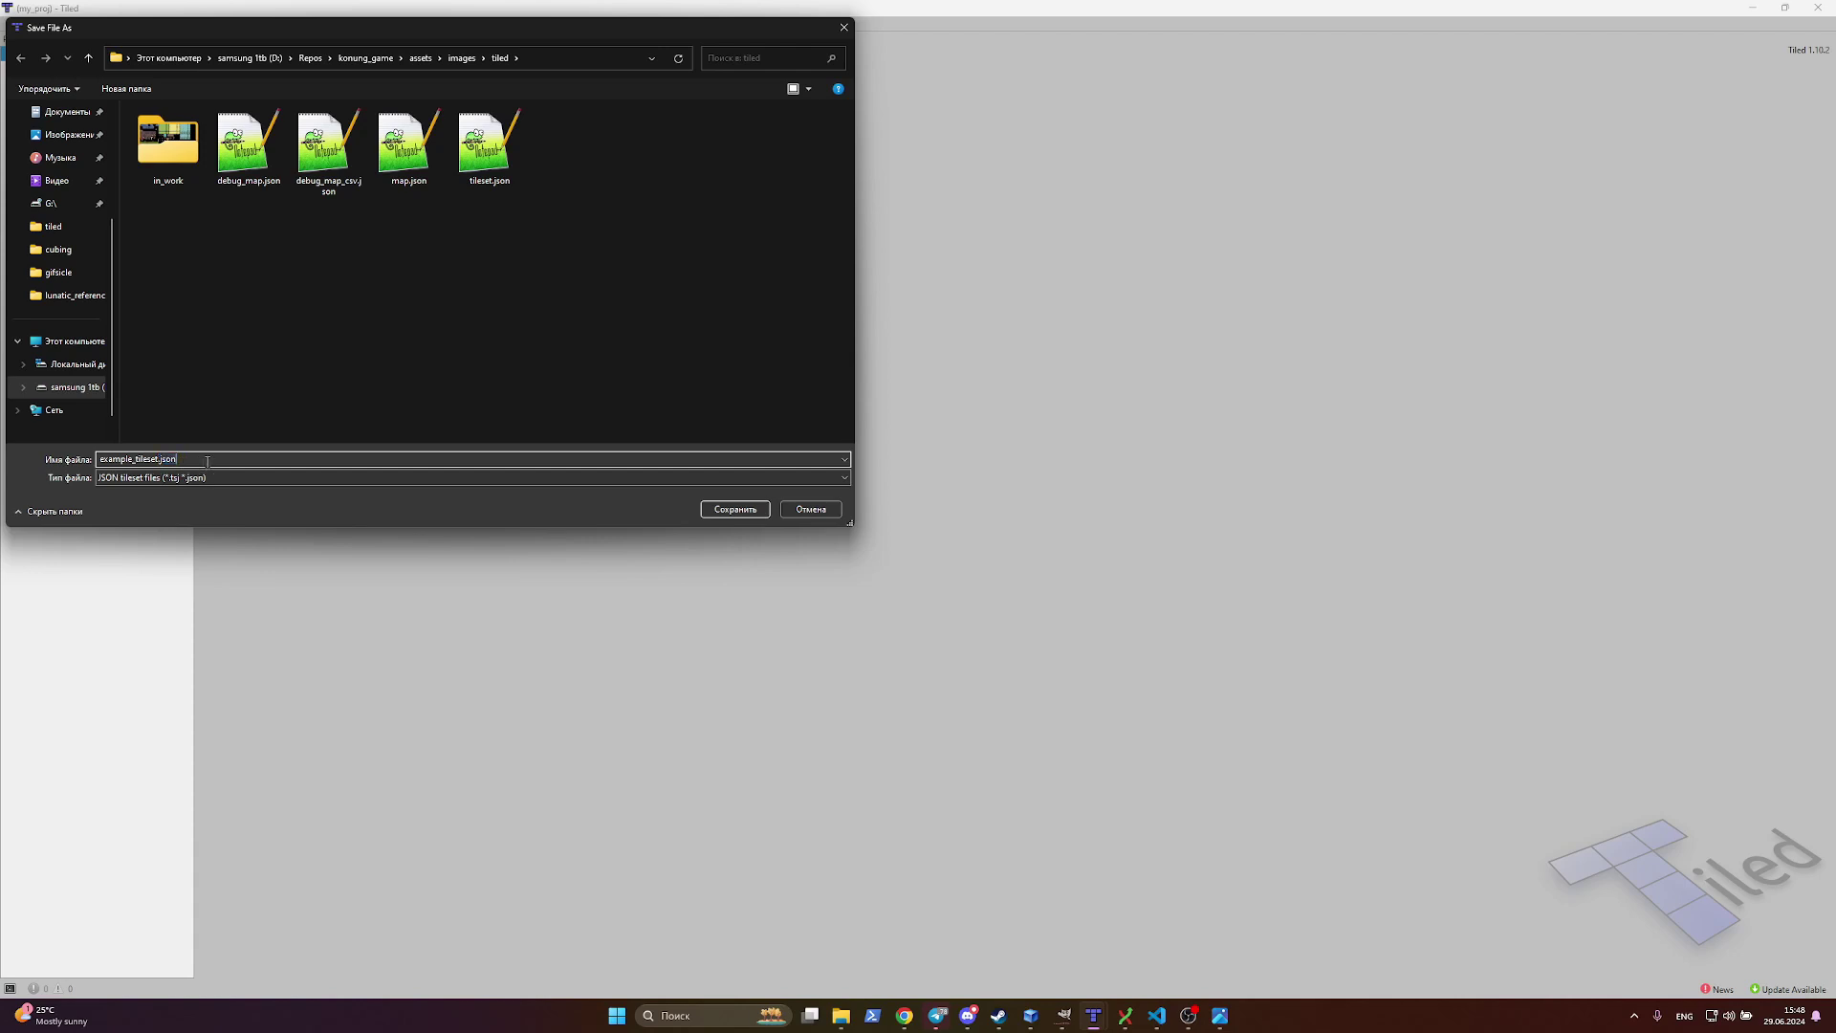
click(735, 509)
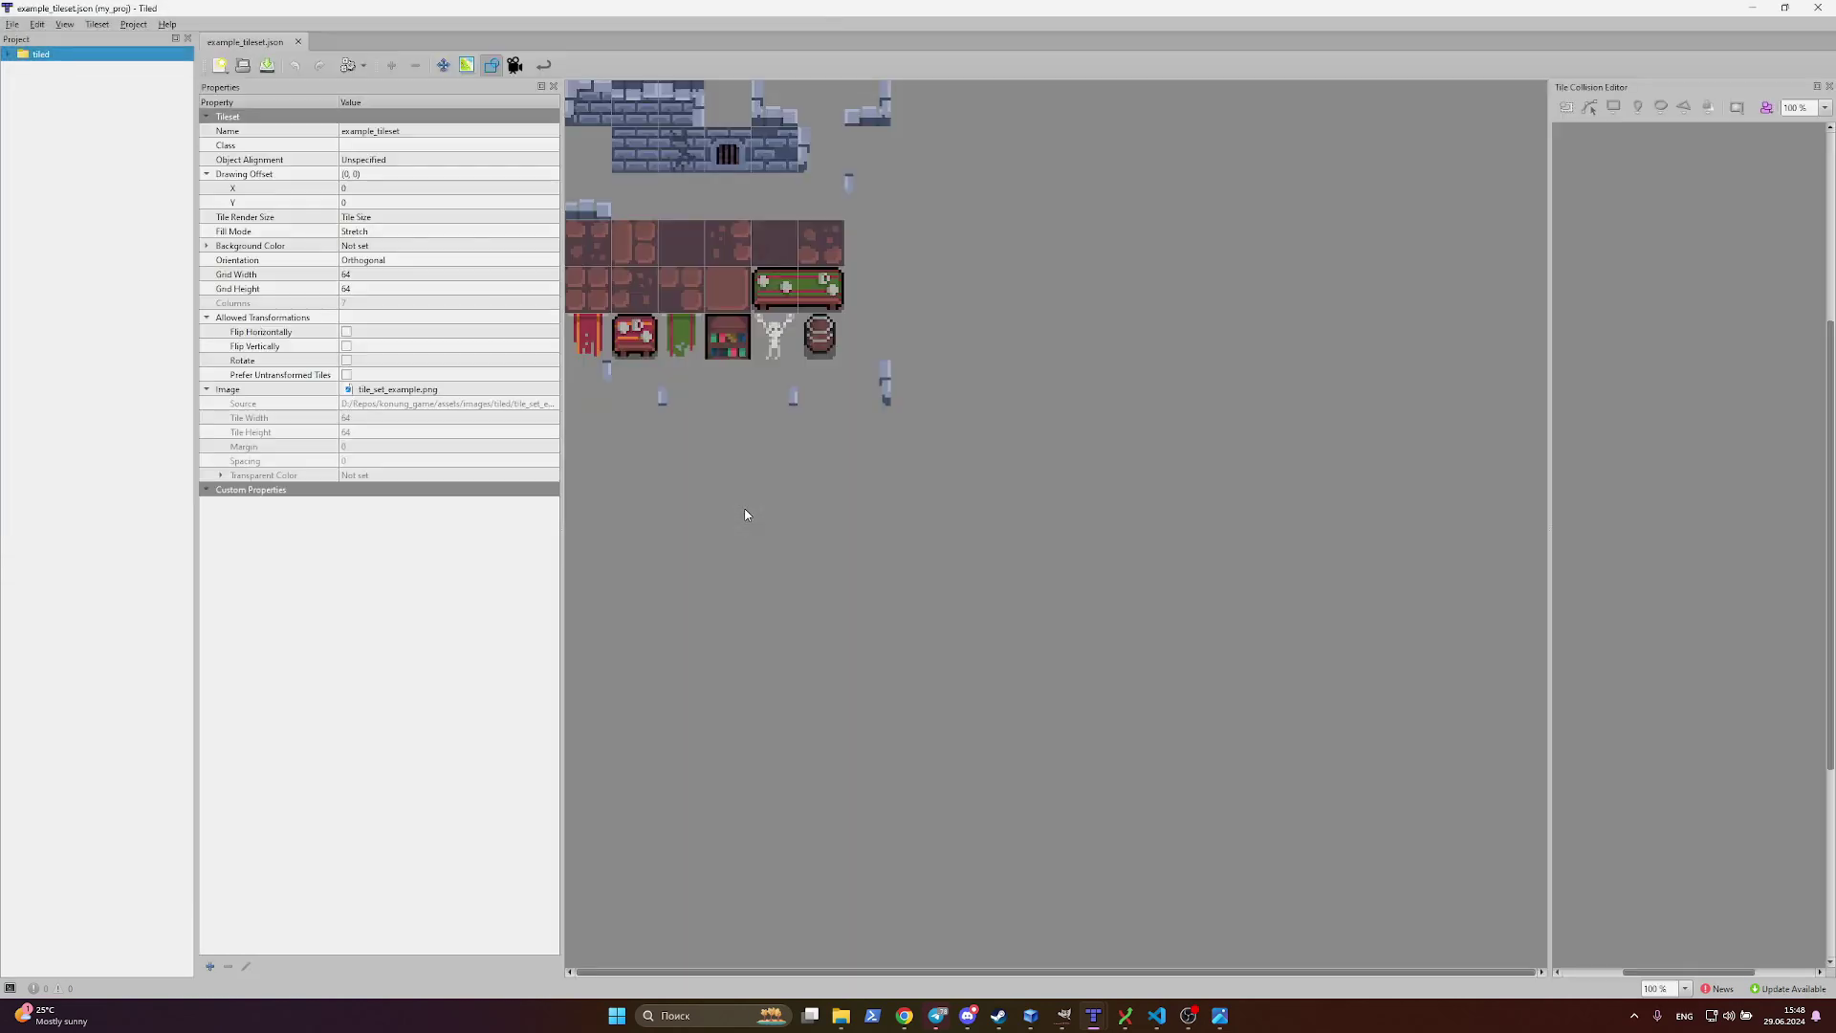
Step: Go through the wall tiles of the first three tileset rows and examine each one in the Tile Collision Editor
click(633, 111)
click(681, 118)
click(728, 130)
key(Right)
key(Right)
key(Right)
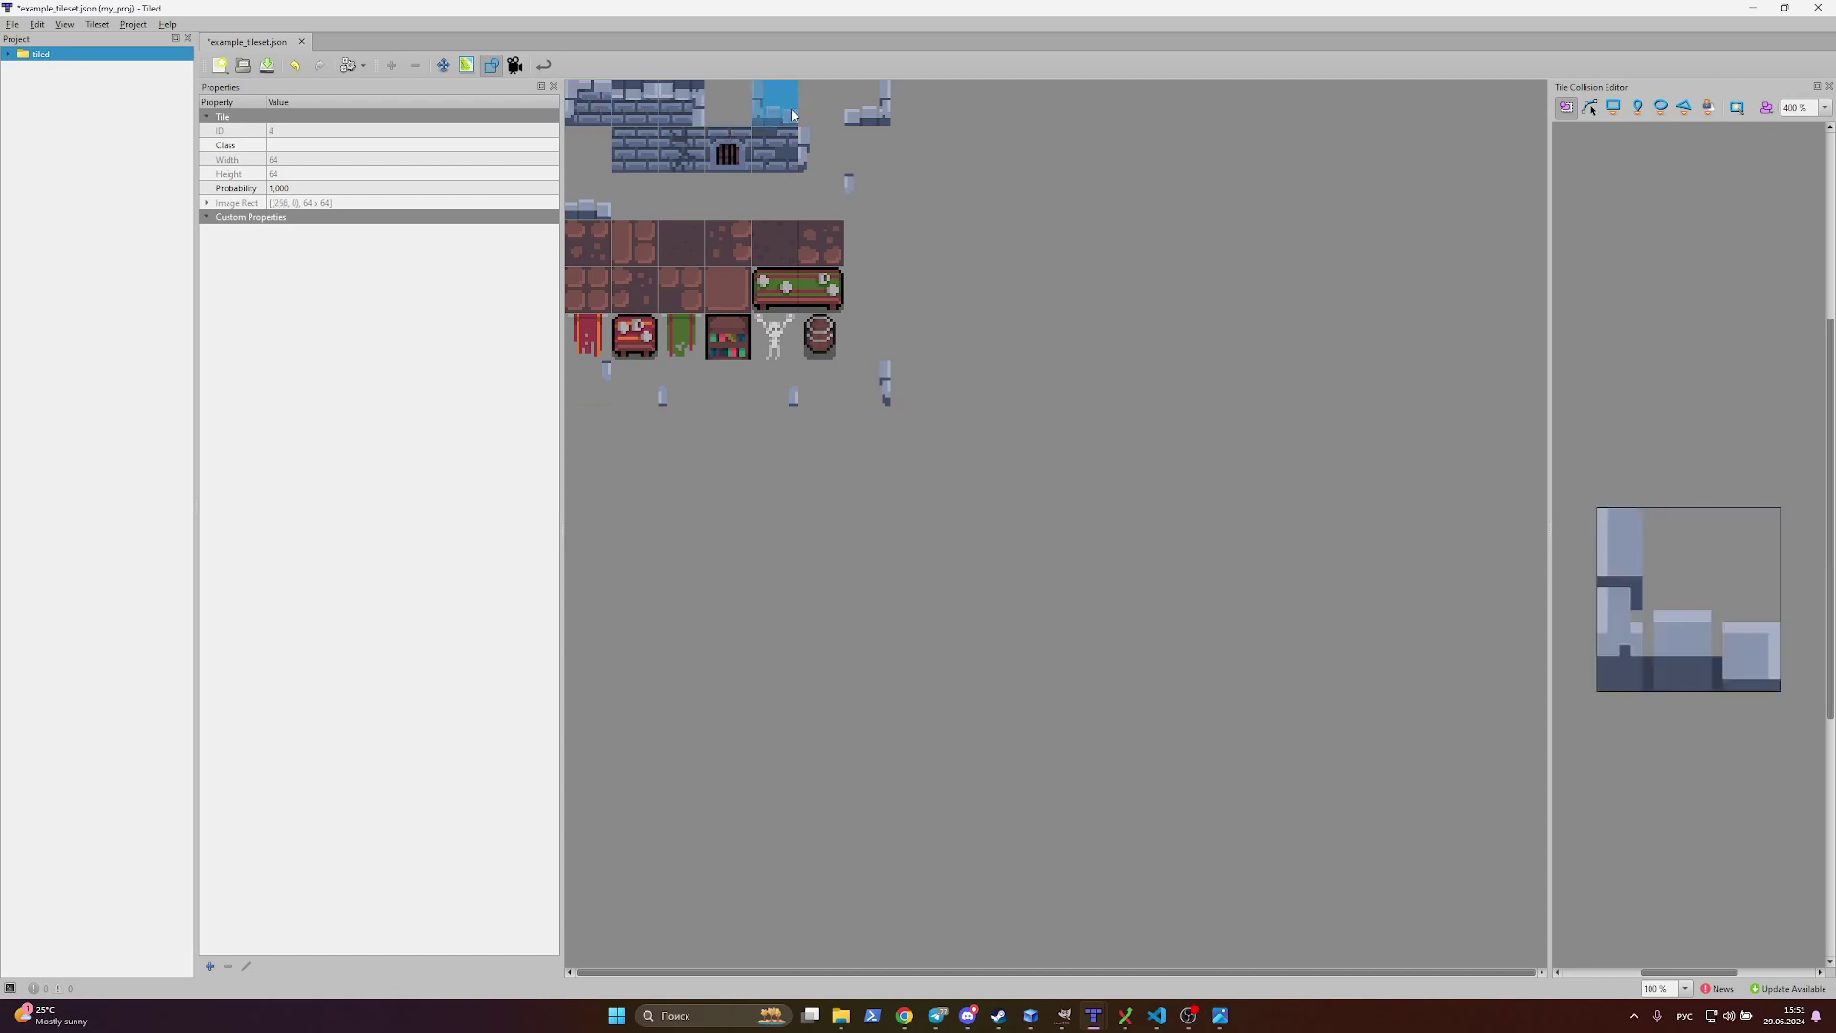
key(Down)
key(Left)
key(Left)
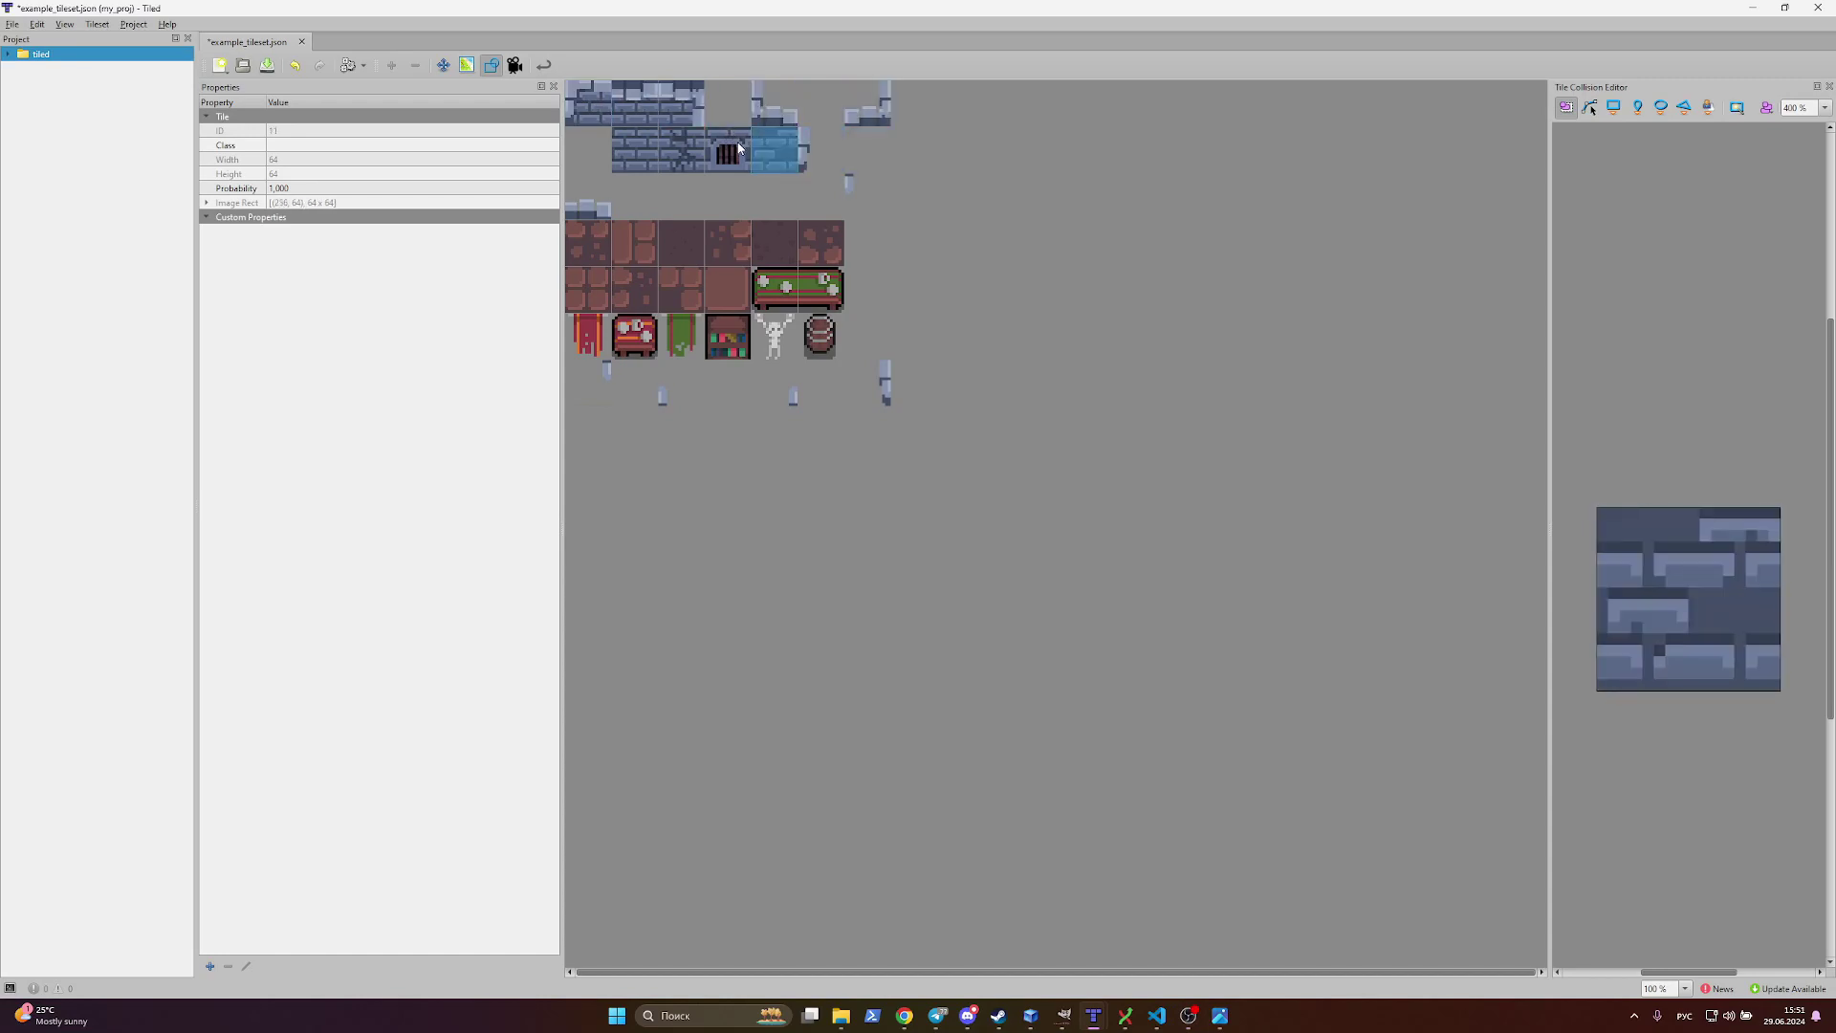
key(Left)
key(Left)
key(Left)
key(Left)
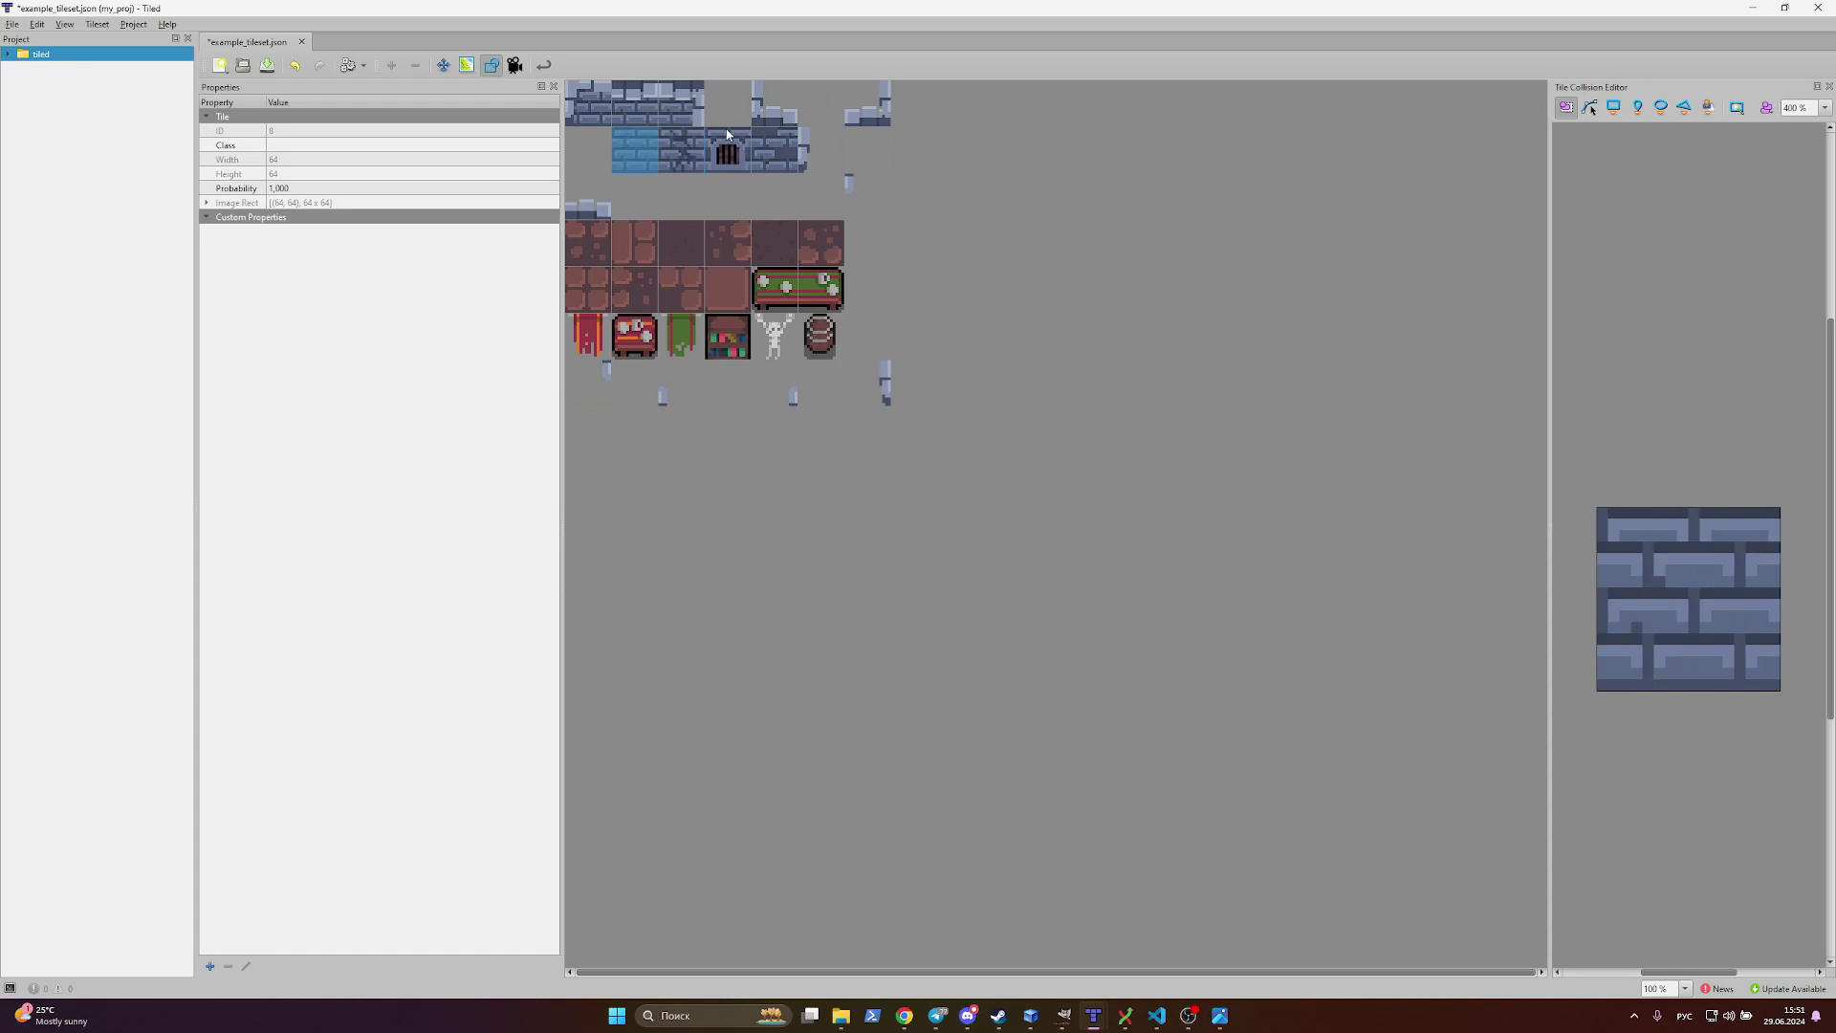
key(Down)
key(Right)
key(Left)
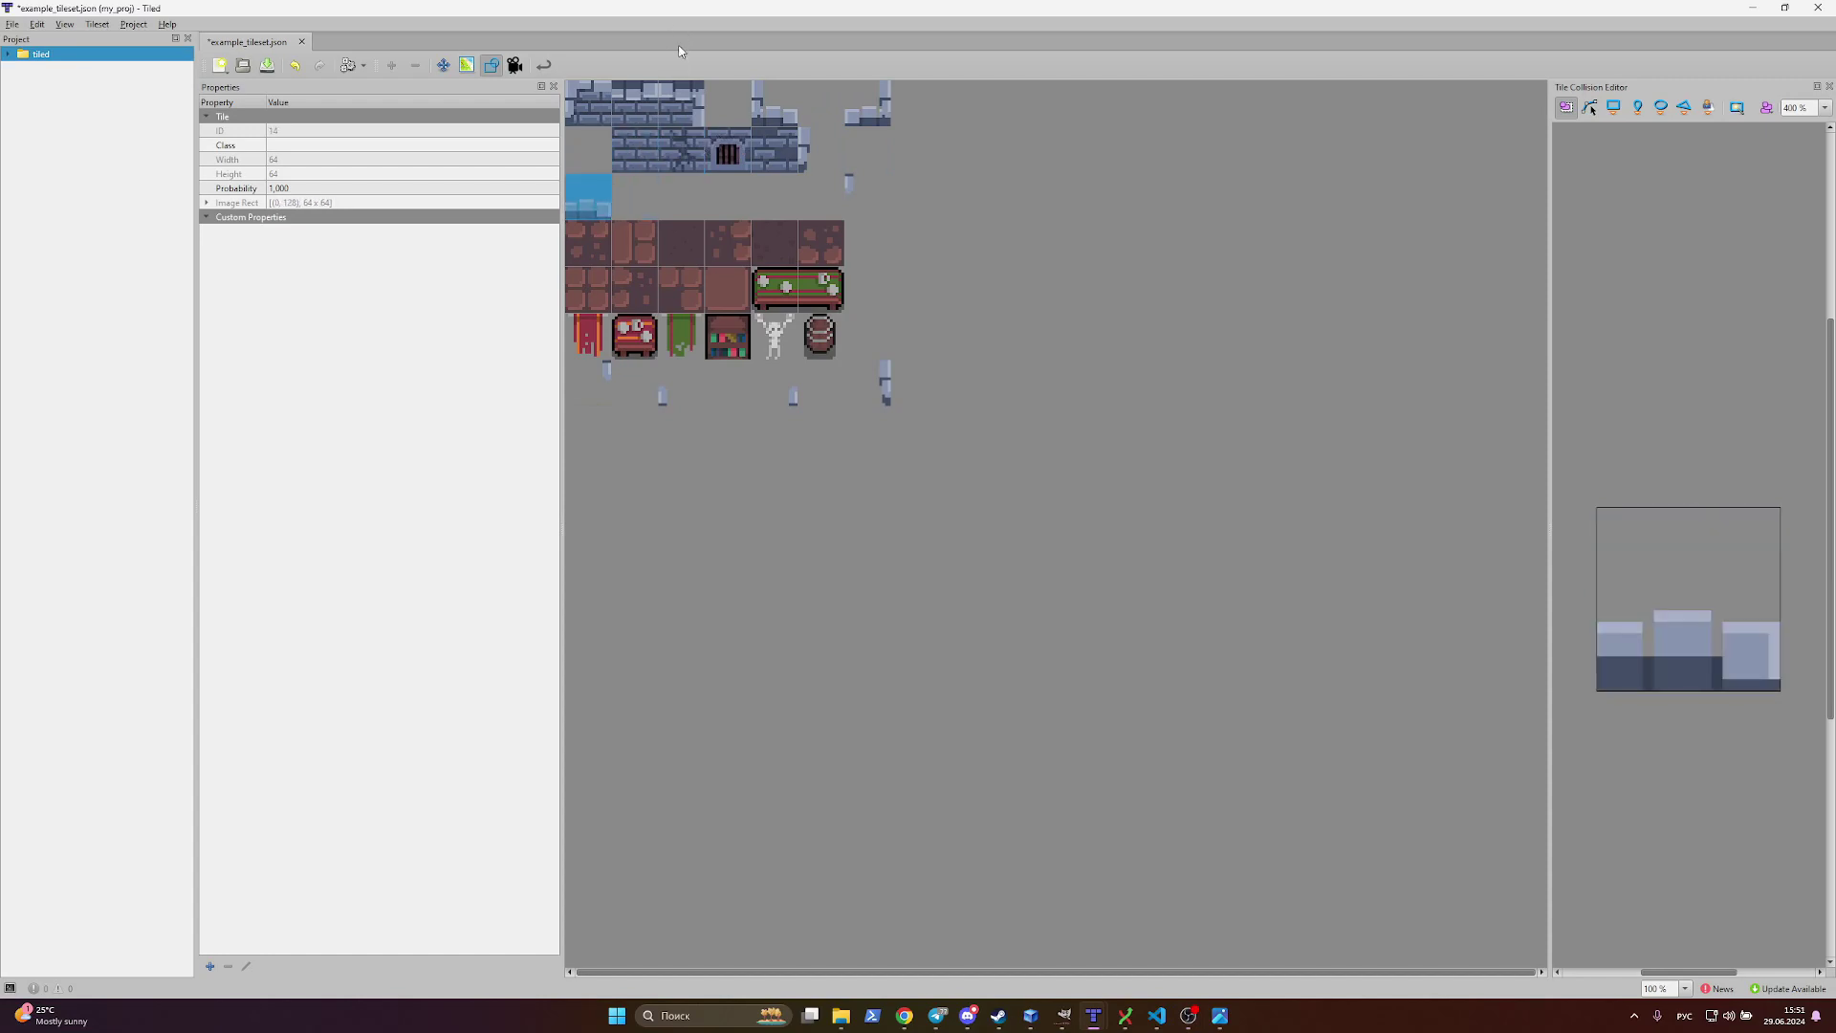
Step: Add fitted collision rectangles to the first wall corner tile and to the low battlement tile that starts the third row
click(610, 117)
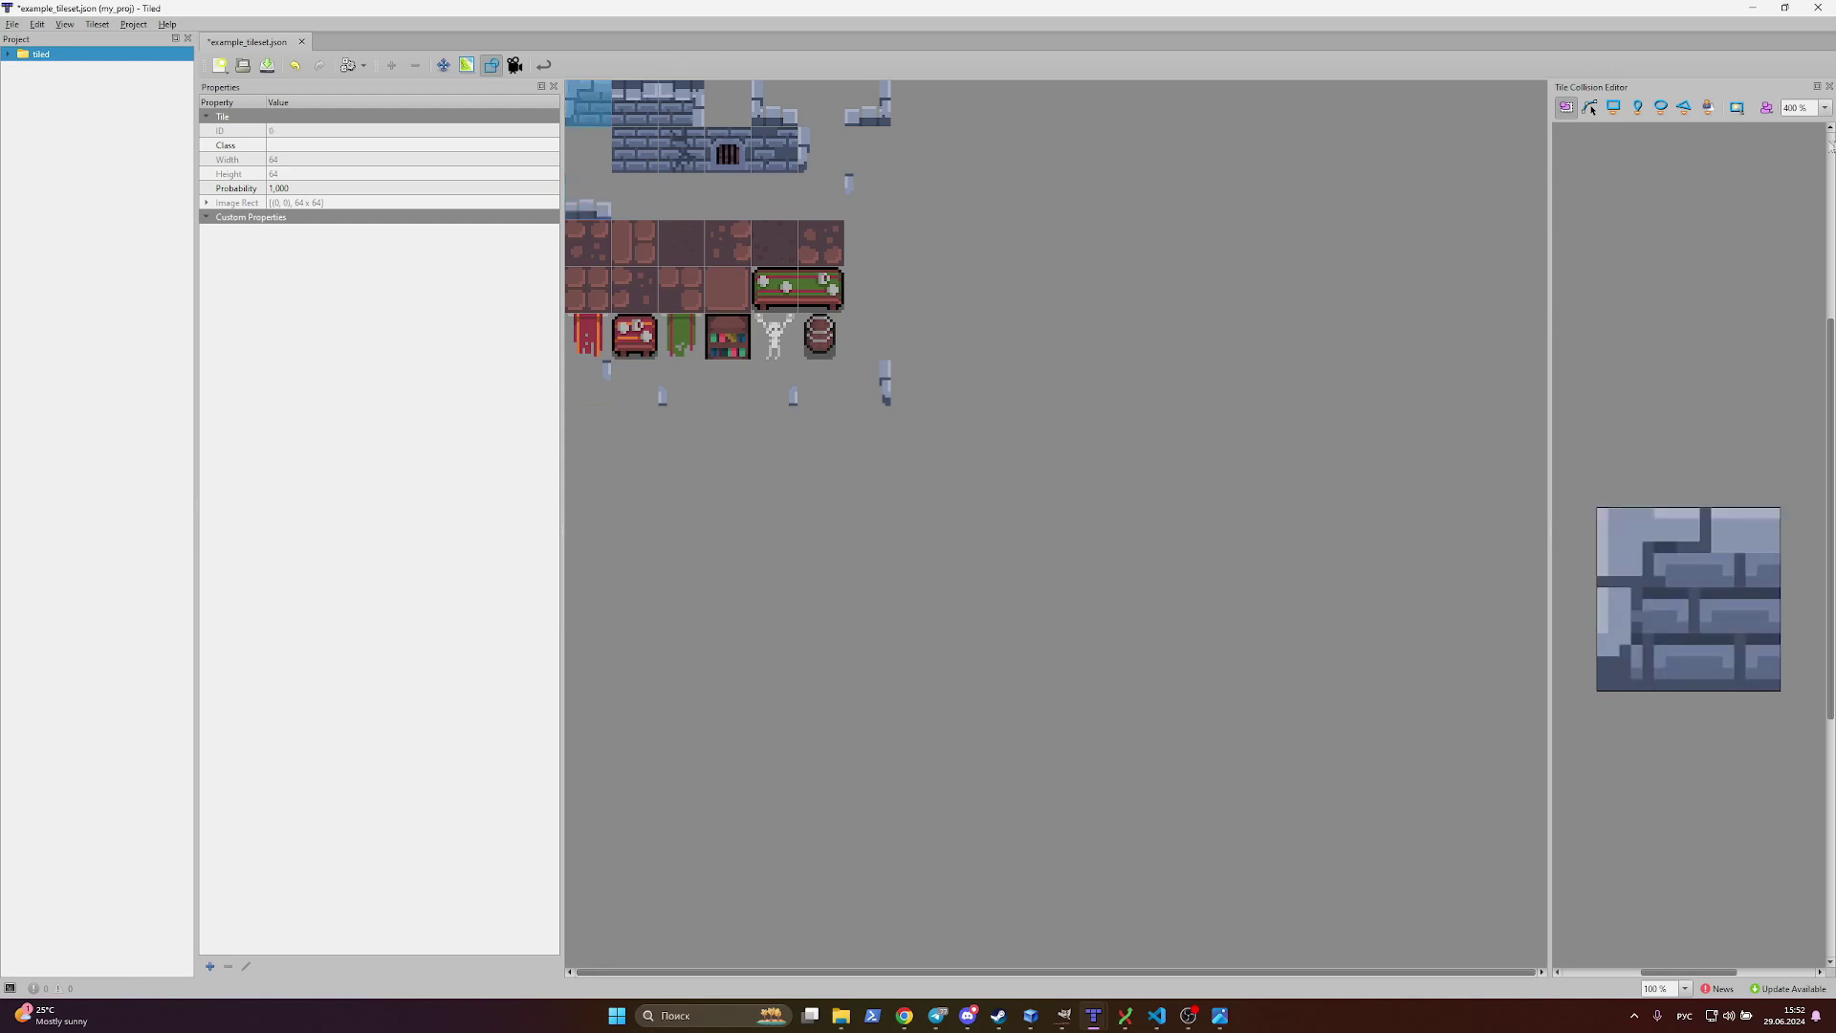
click(1737, 107)
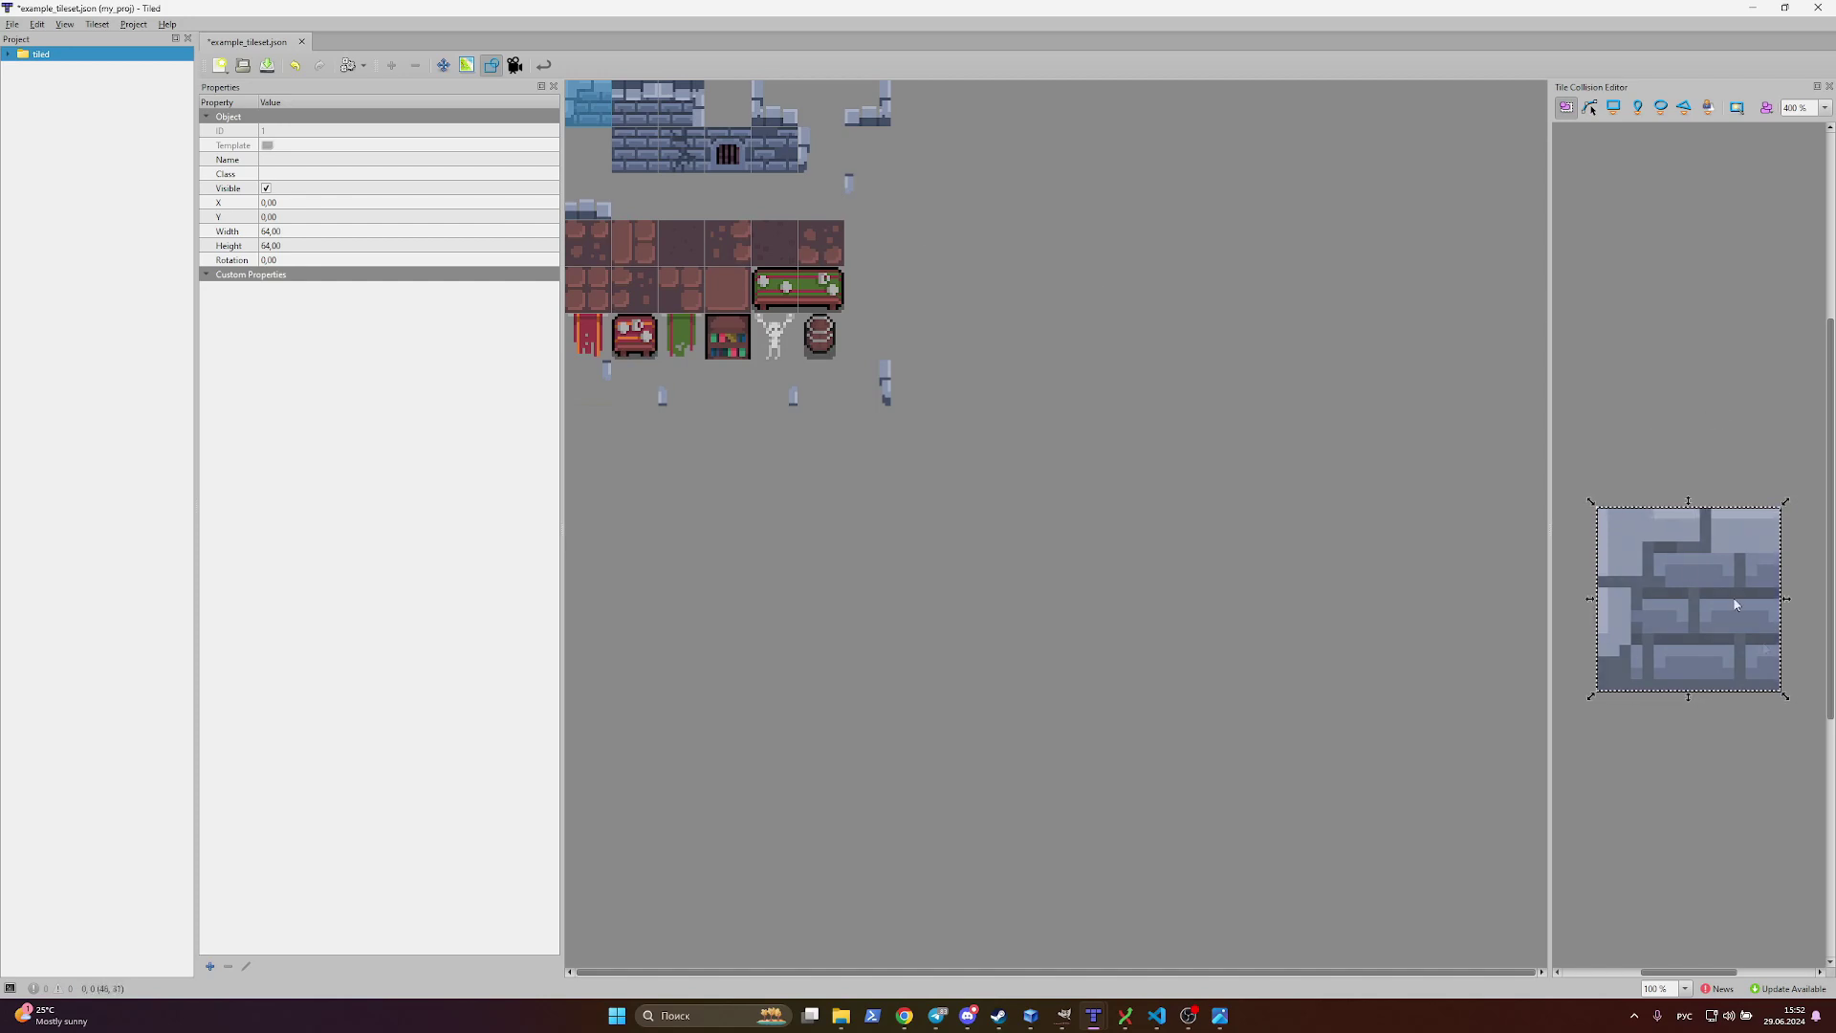
click(591, 209)
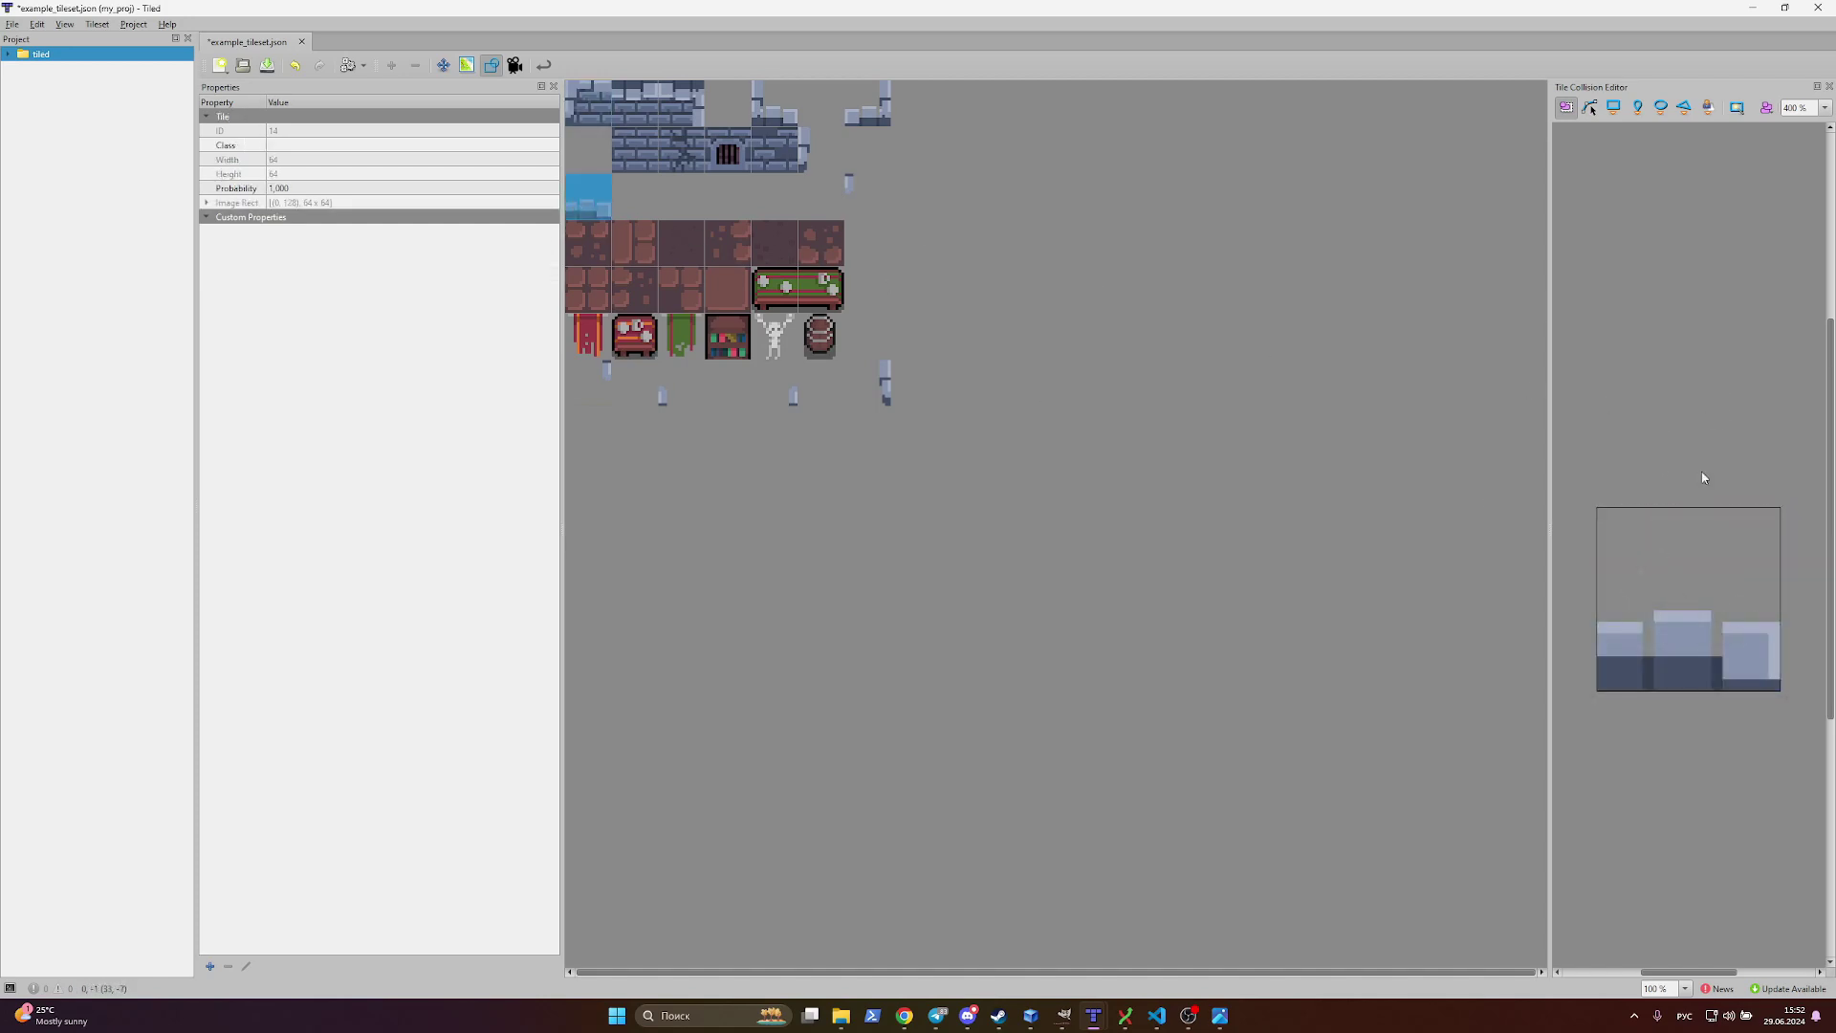
key(ctrl+v)
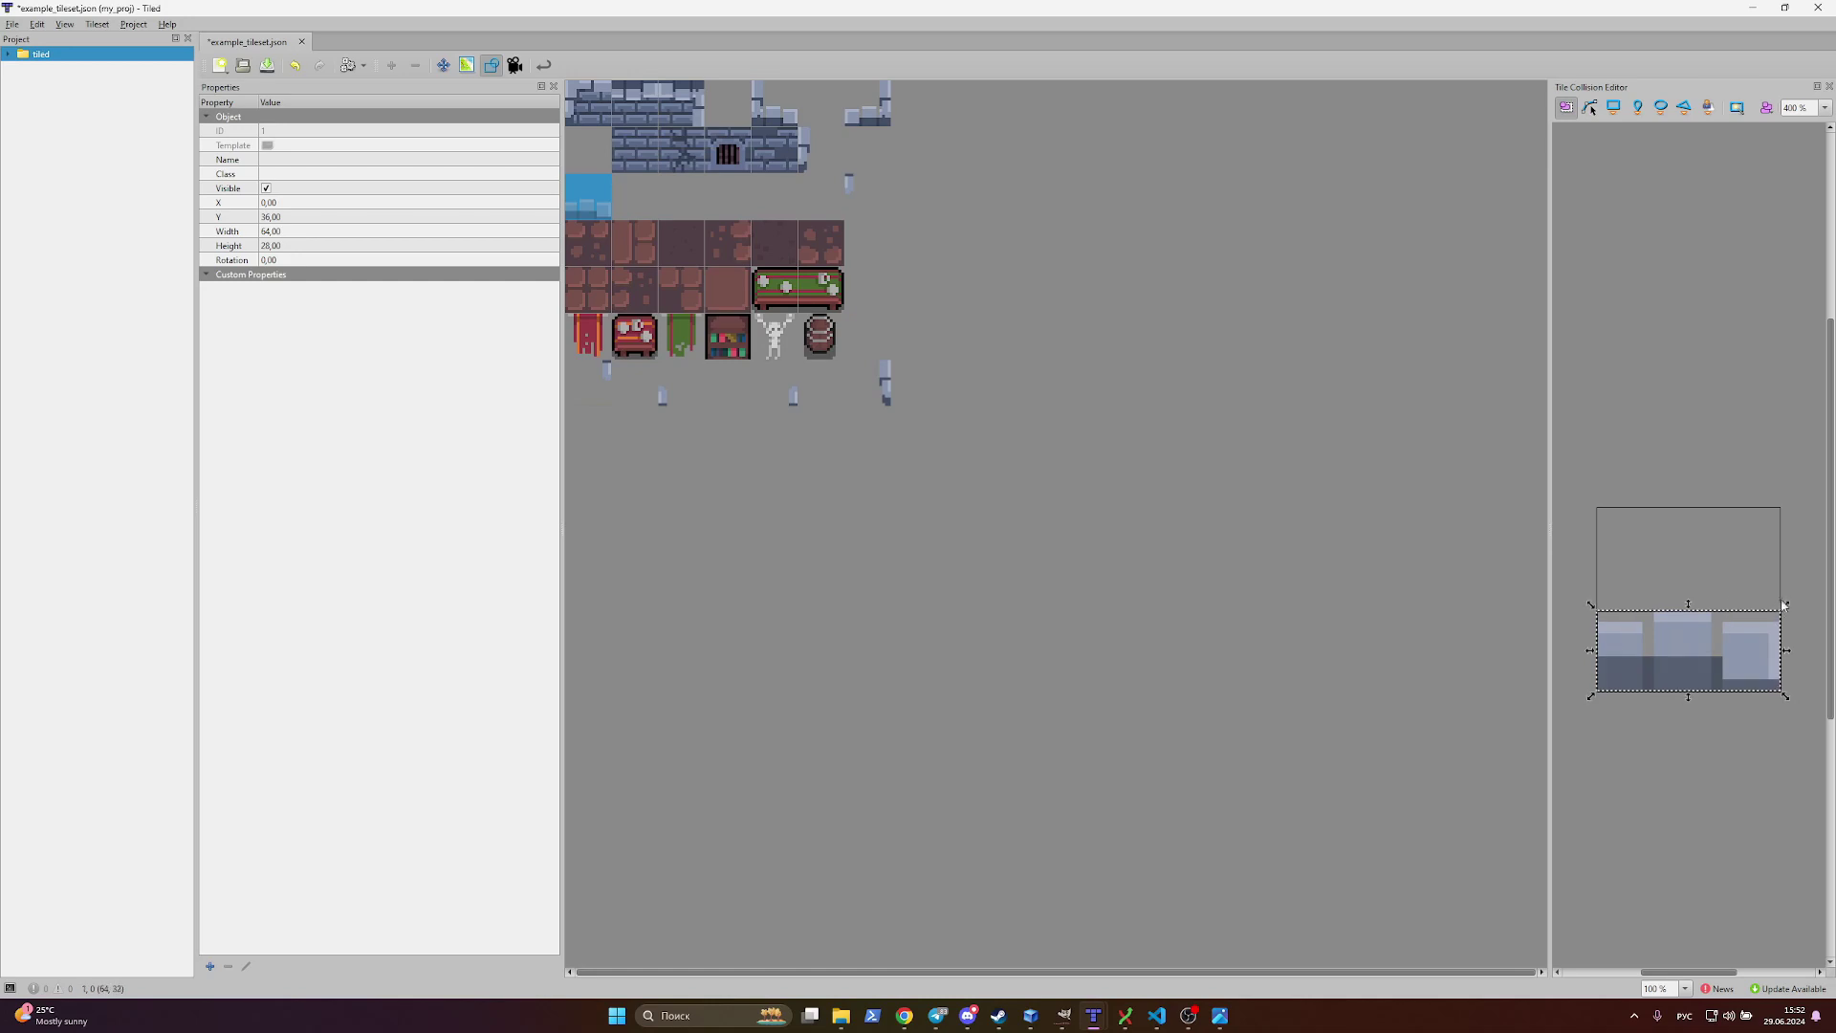
mouse_move(1787, 608)
mouse_down()
mouse_move(1708, 634)
mouse_move(1783, 612)
mouse_up()
click(1756, 575)
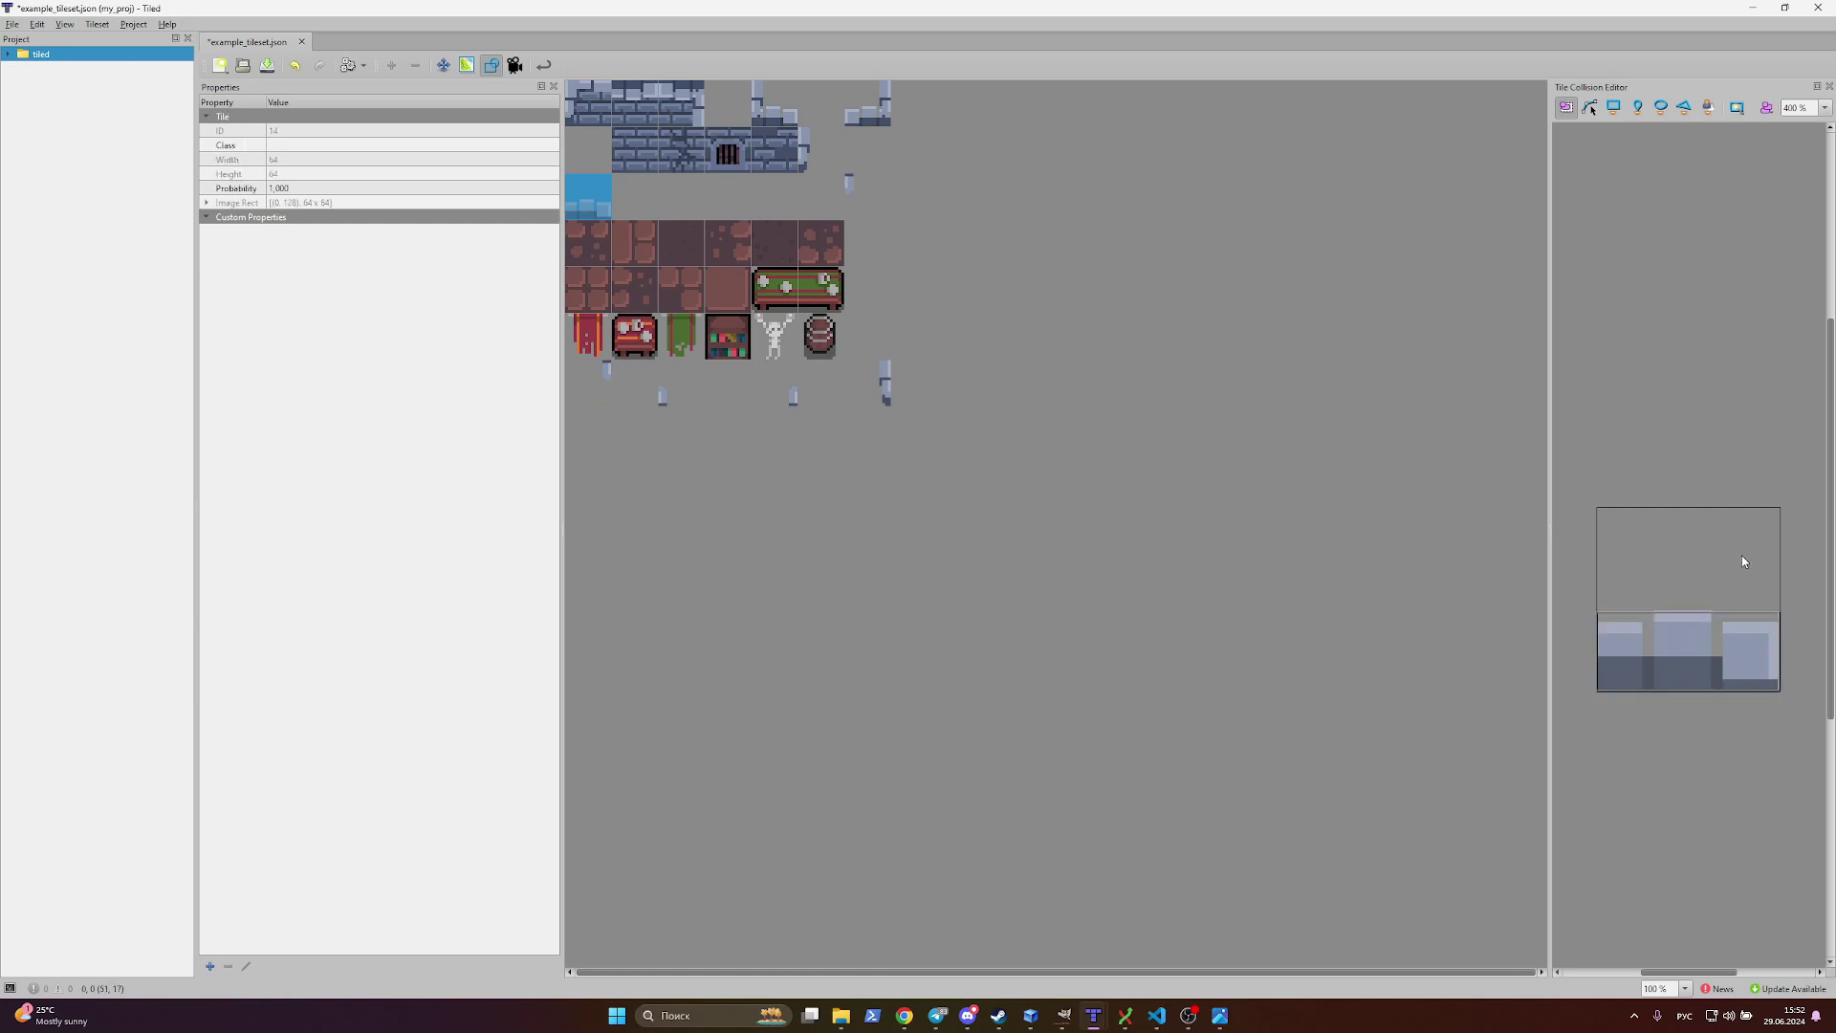
Step: Detect bounding-box collision shapes for the remaining wall and corner tiles in the first tileset row
click(634, 103)
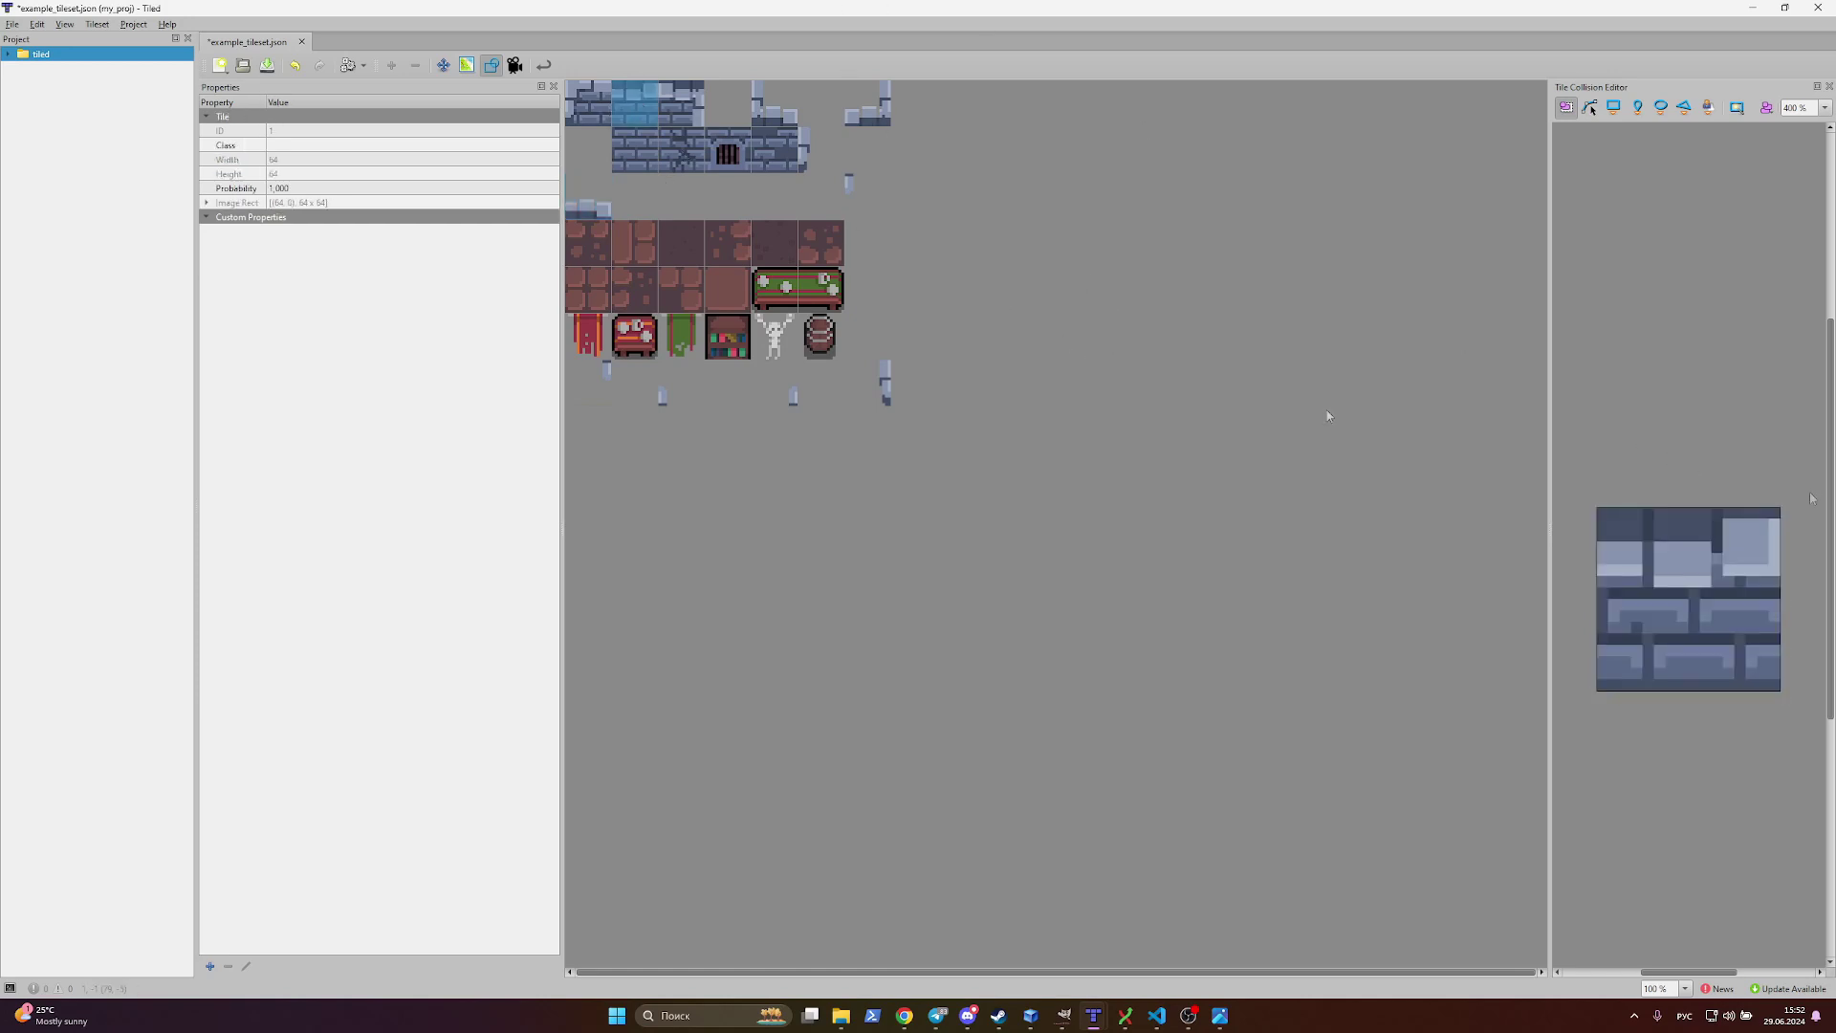
key(Right)
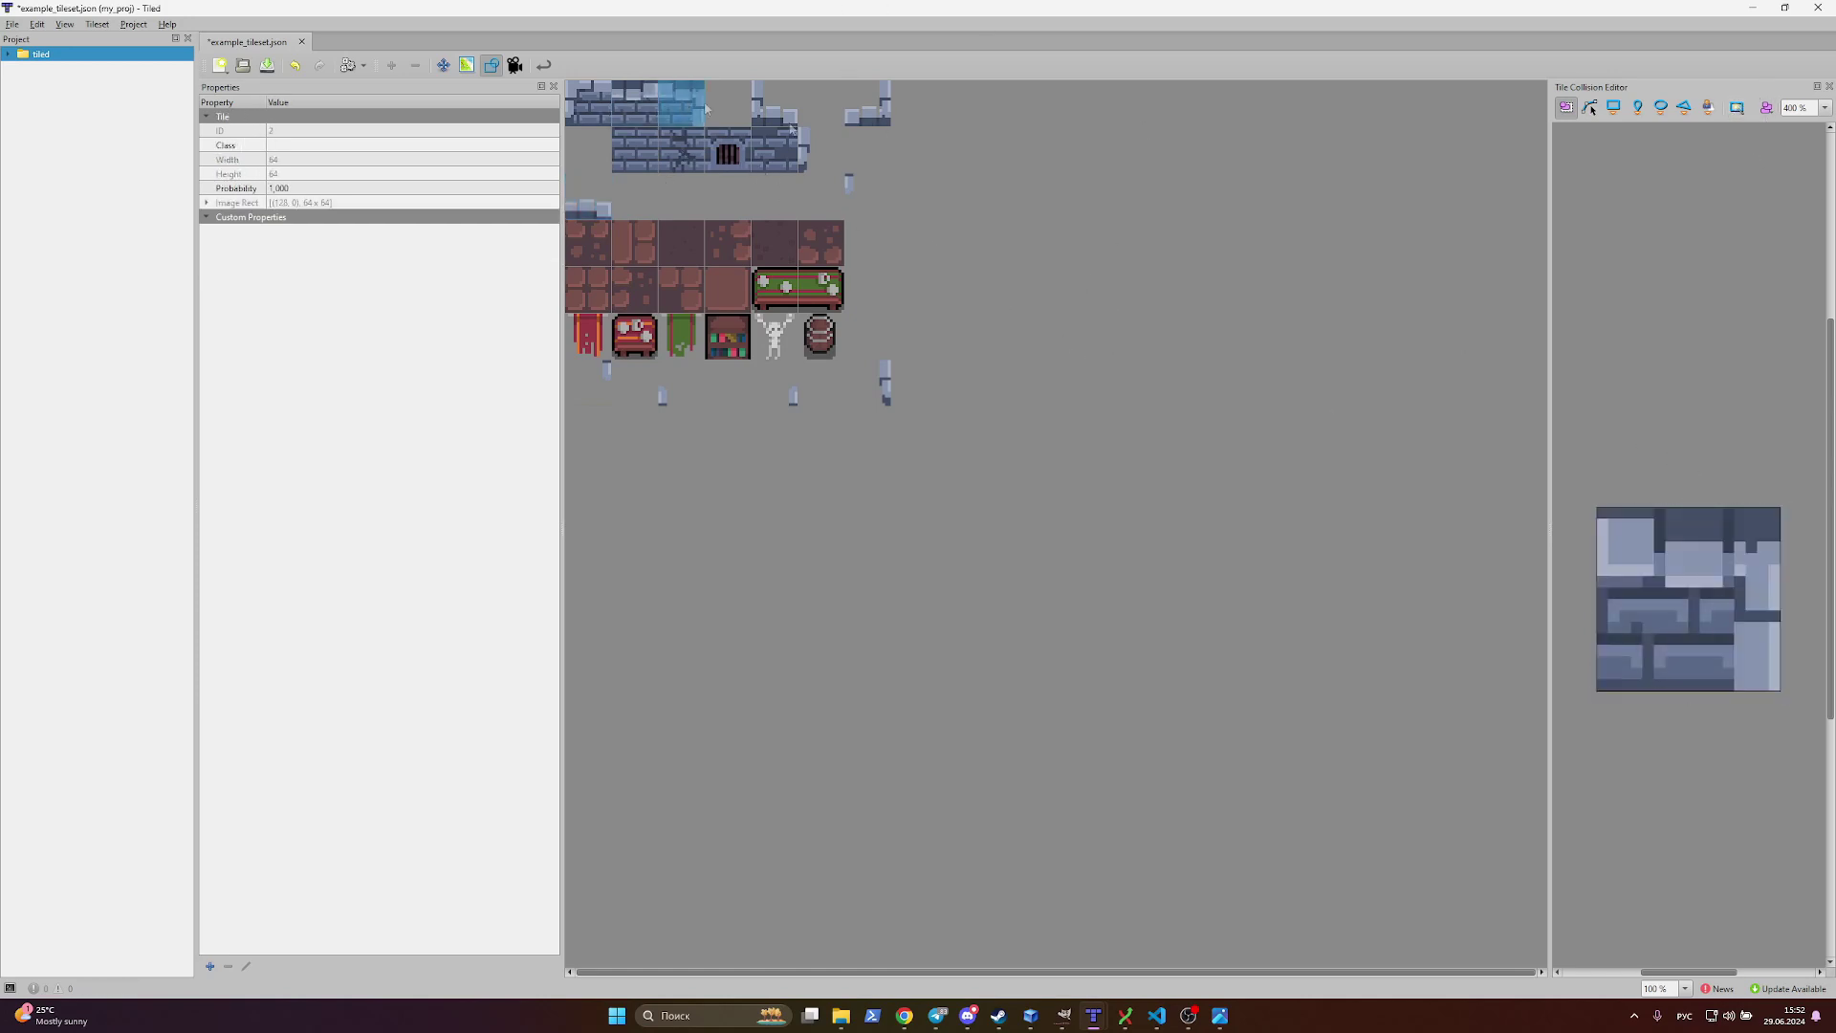
click(1738, 106)
key(Right)
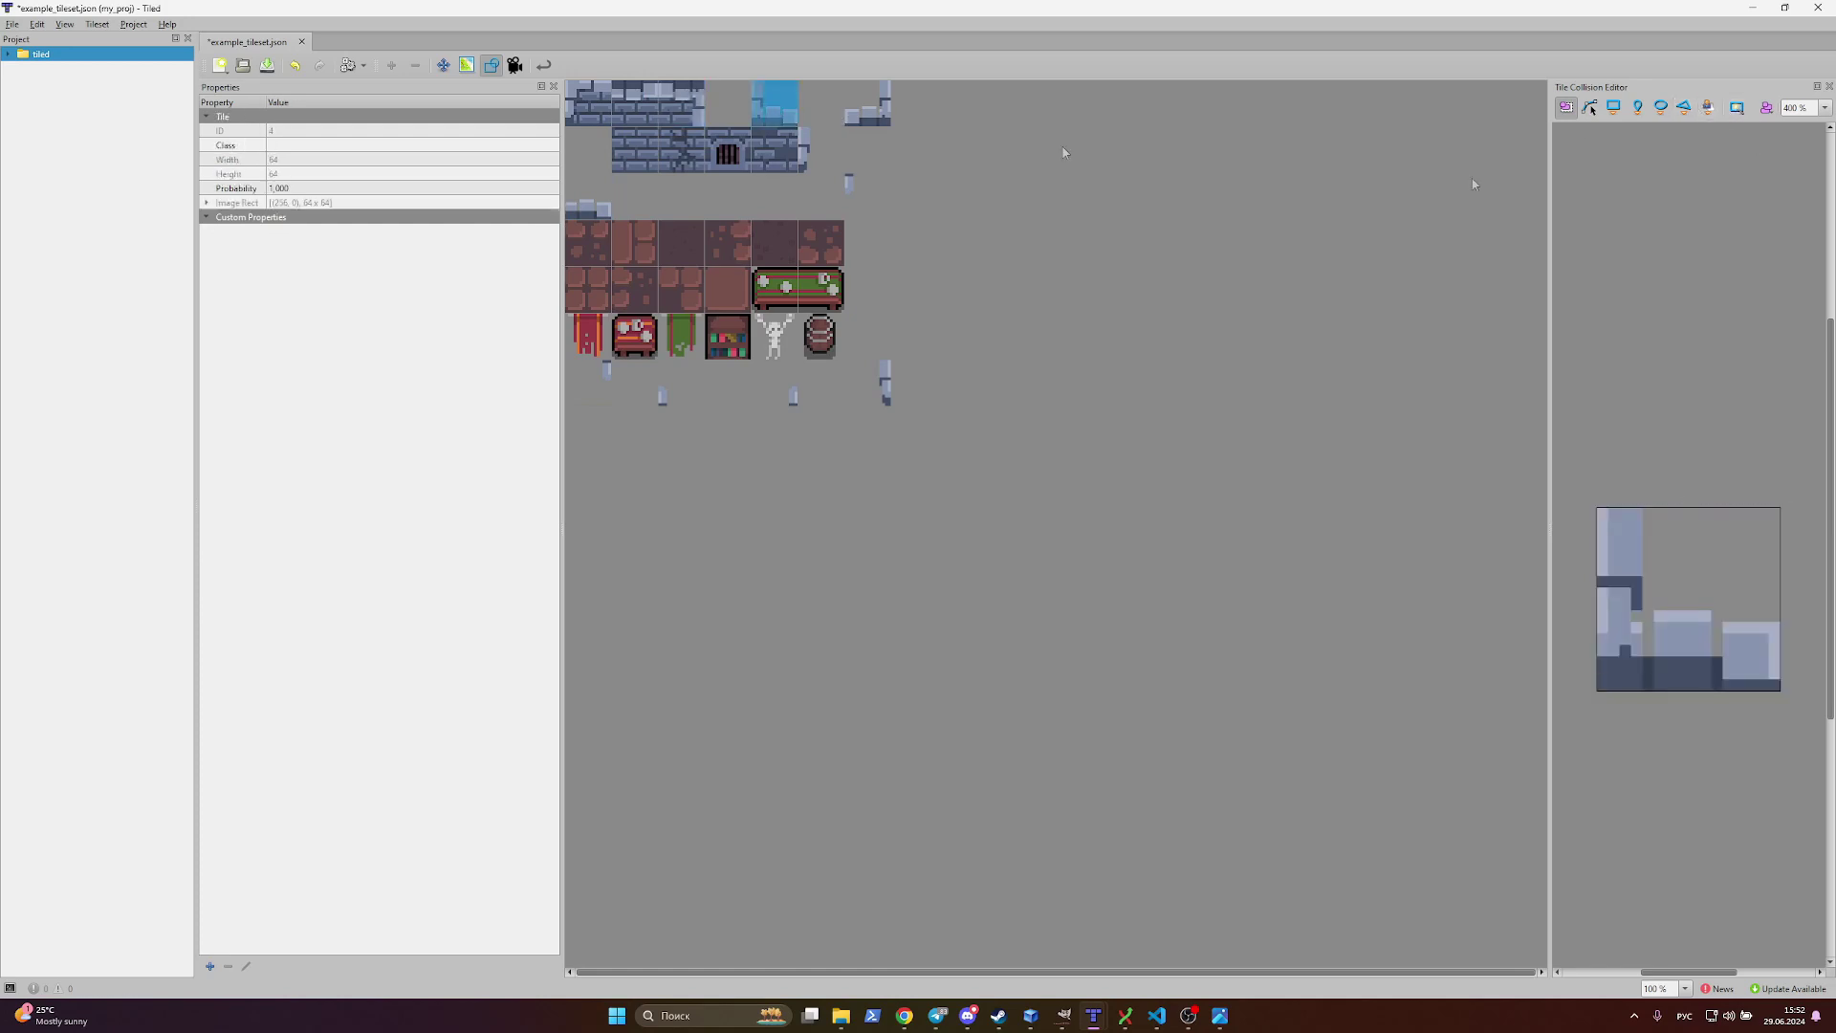
click(1738, 107)
key(Right)
key(Right)
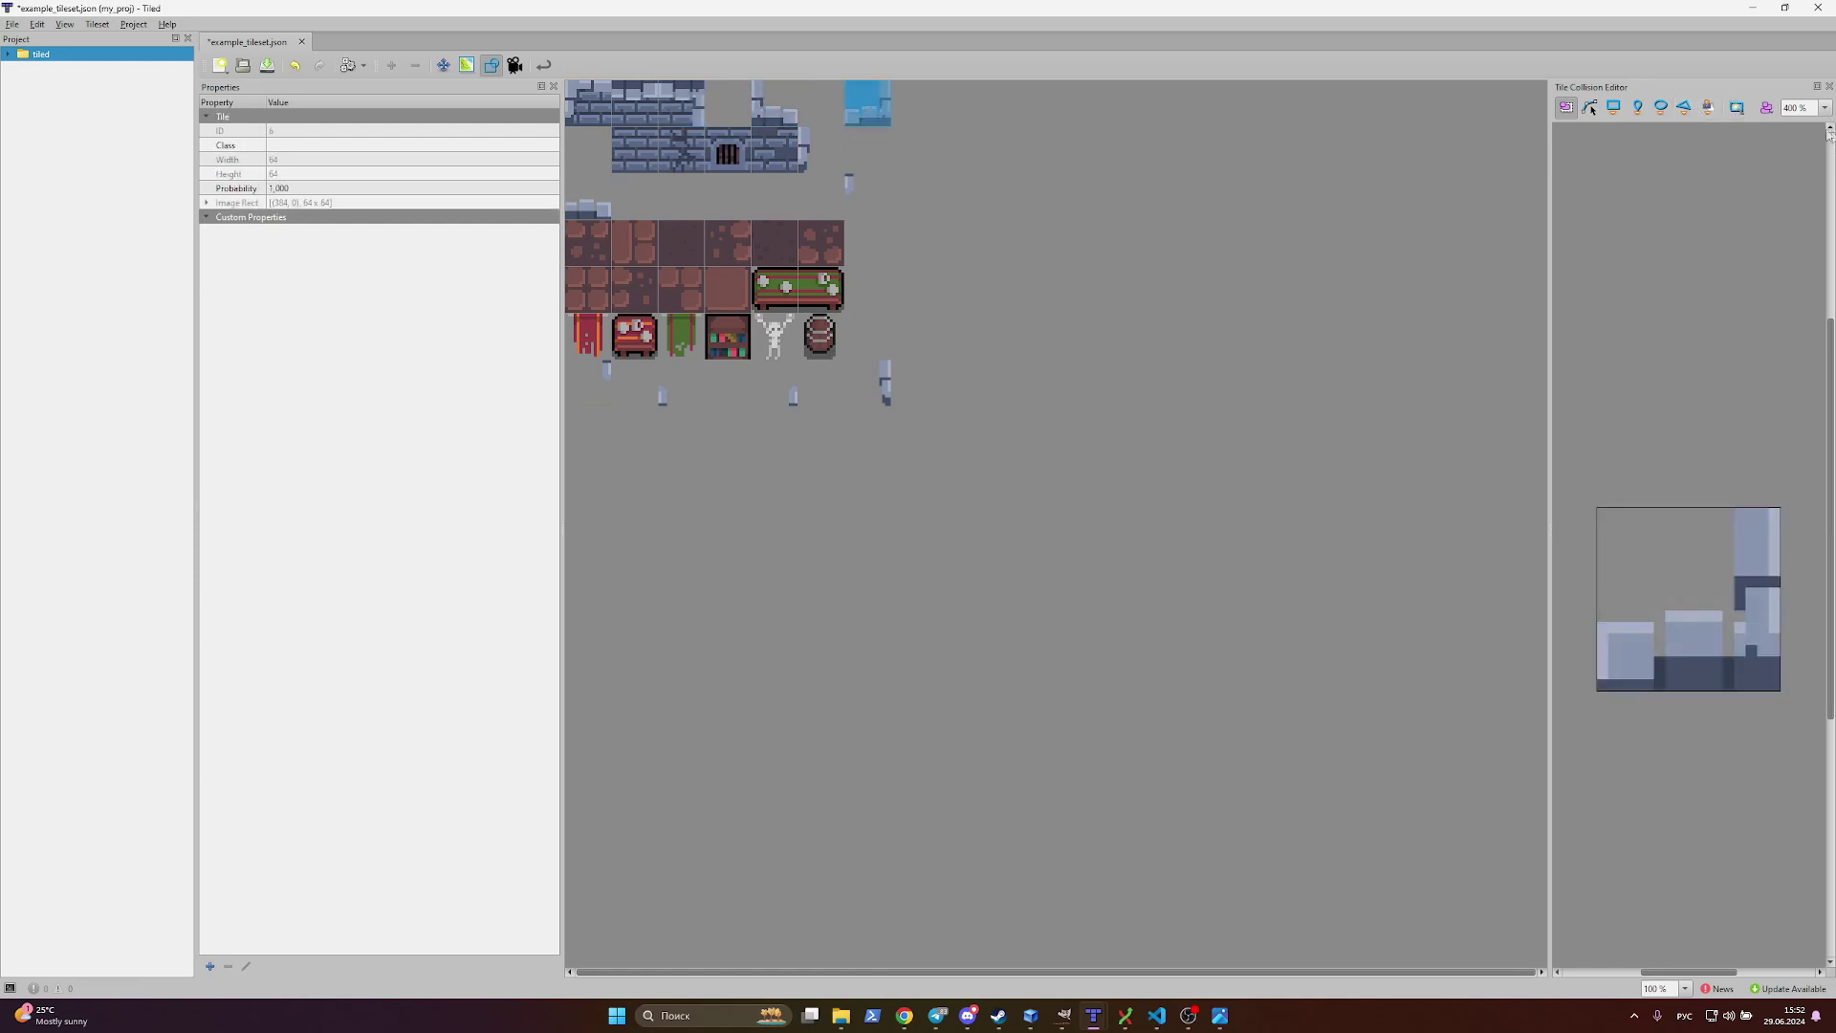
click(1738, 106)
Step: Detect bounding-box collision shapes for the second-row tiles: plain brick, cracked brick, barred window, worn brick and side pillar
key(Right)
key(Right)
click(1737, 106)
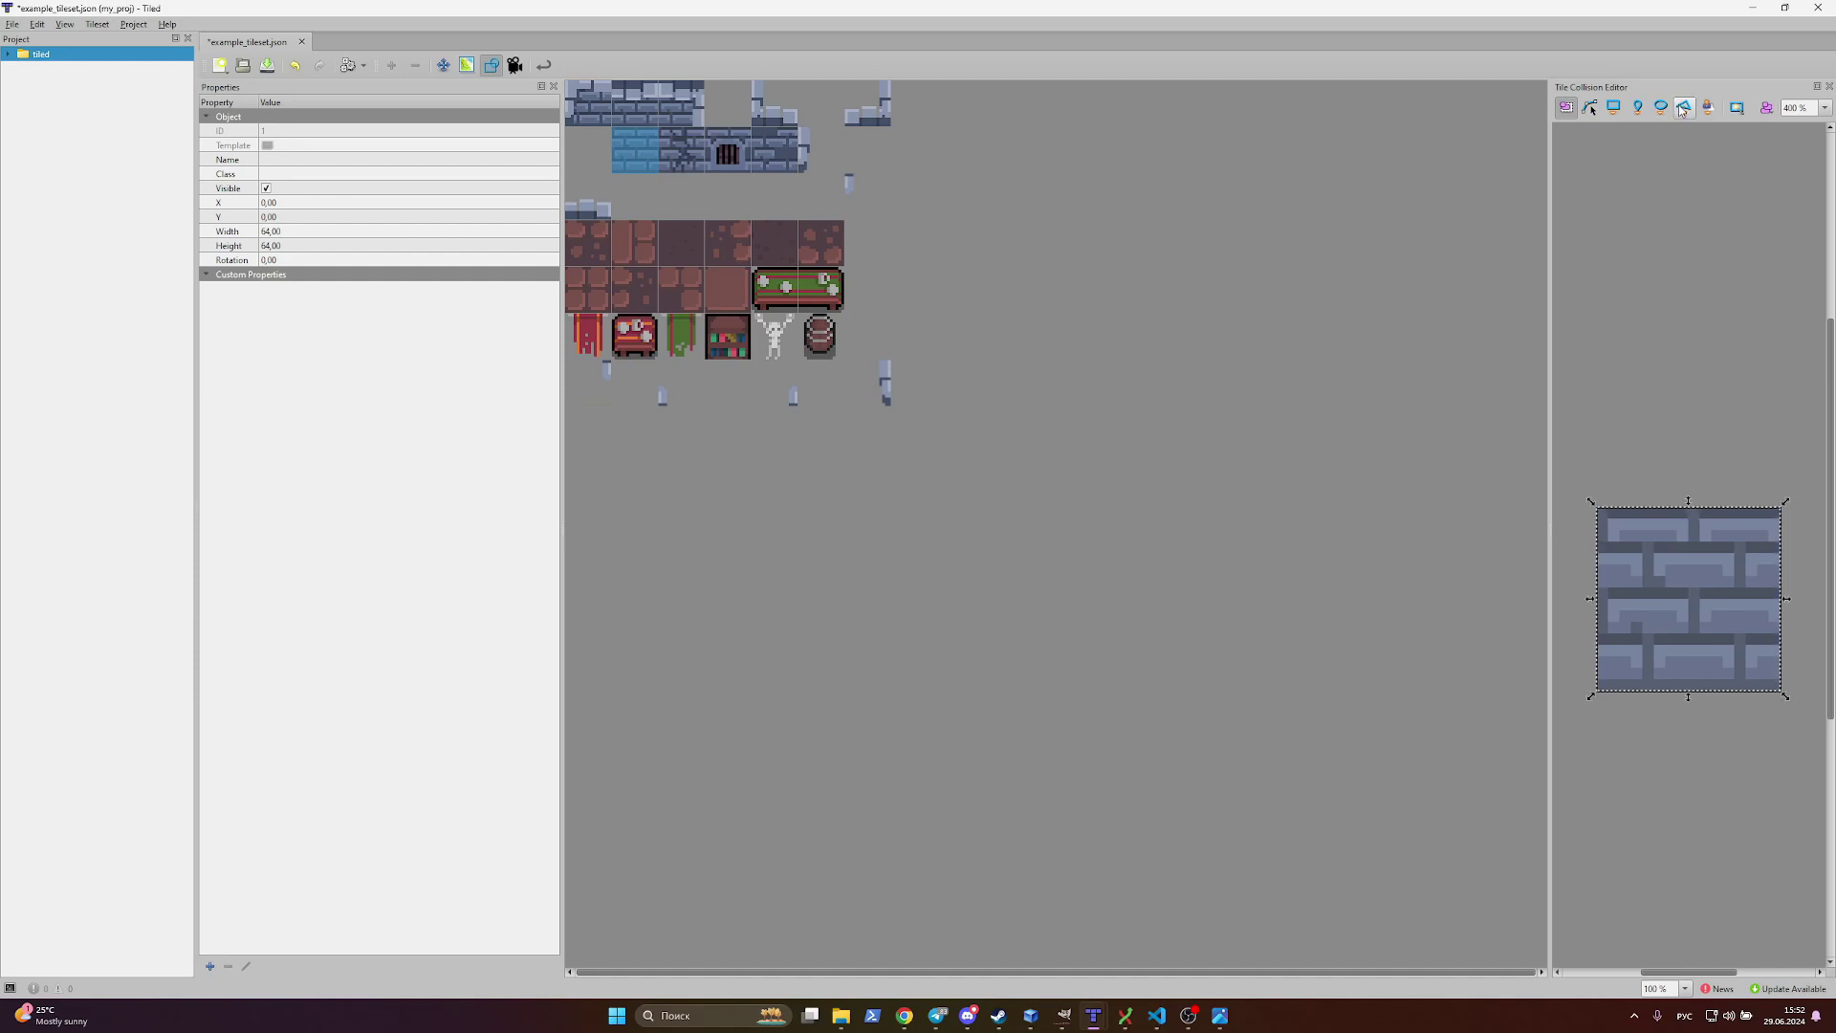
key(Right)
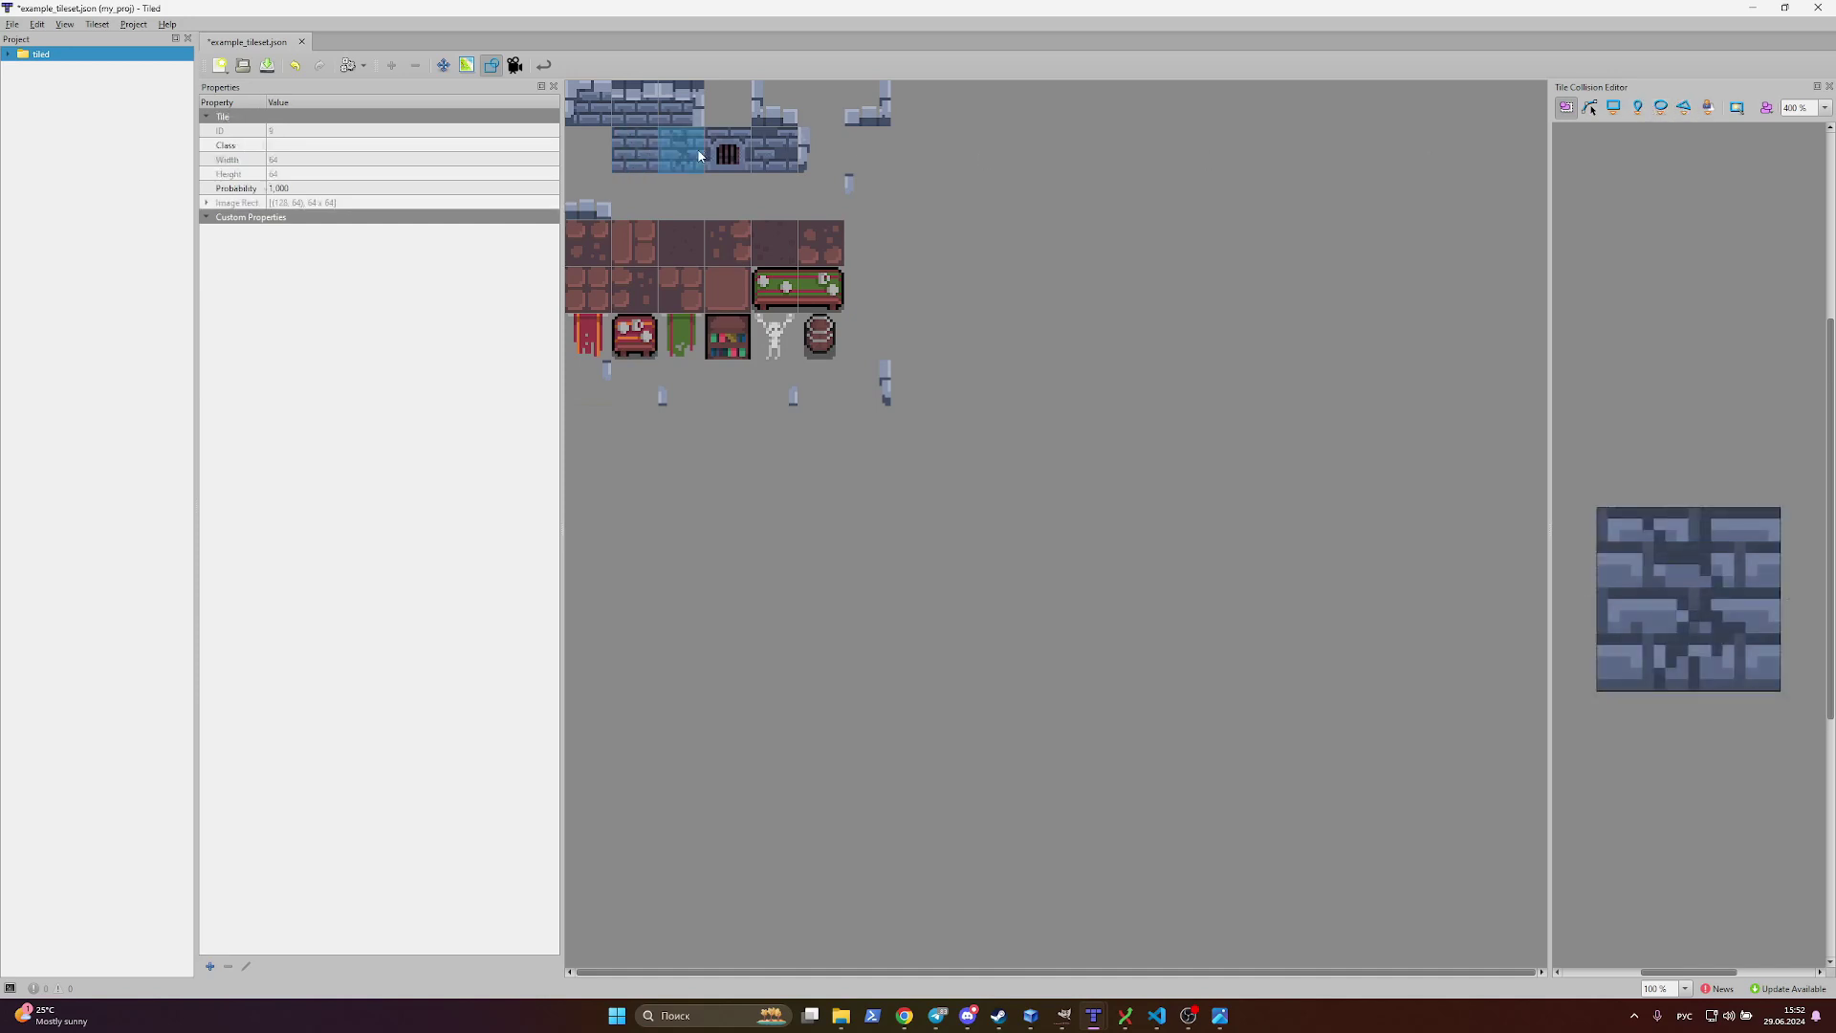
key(Right)
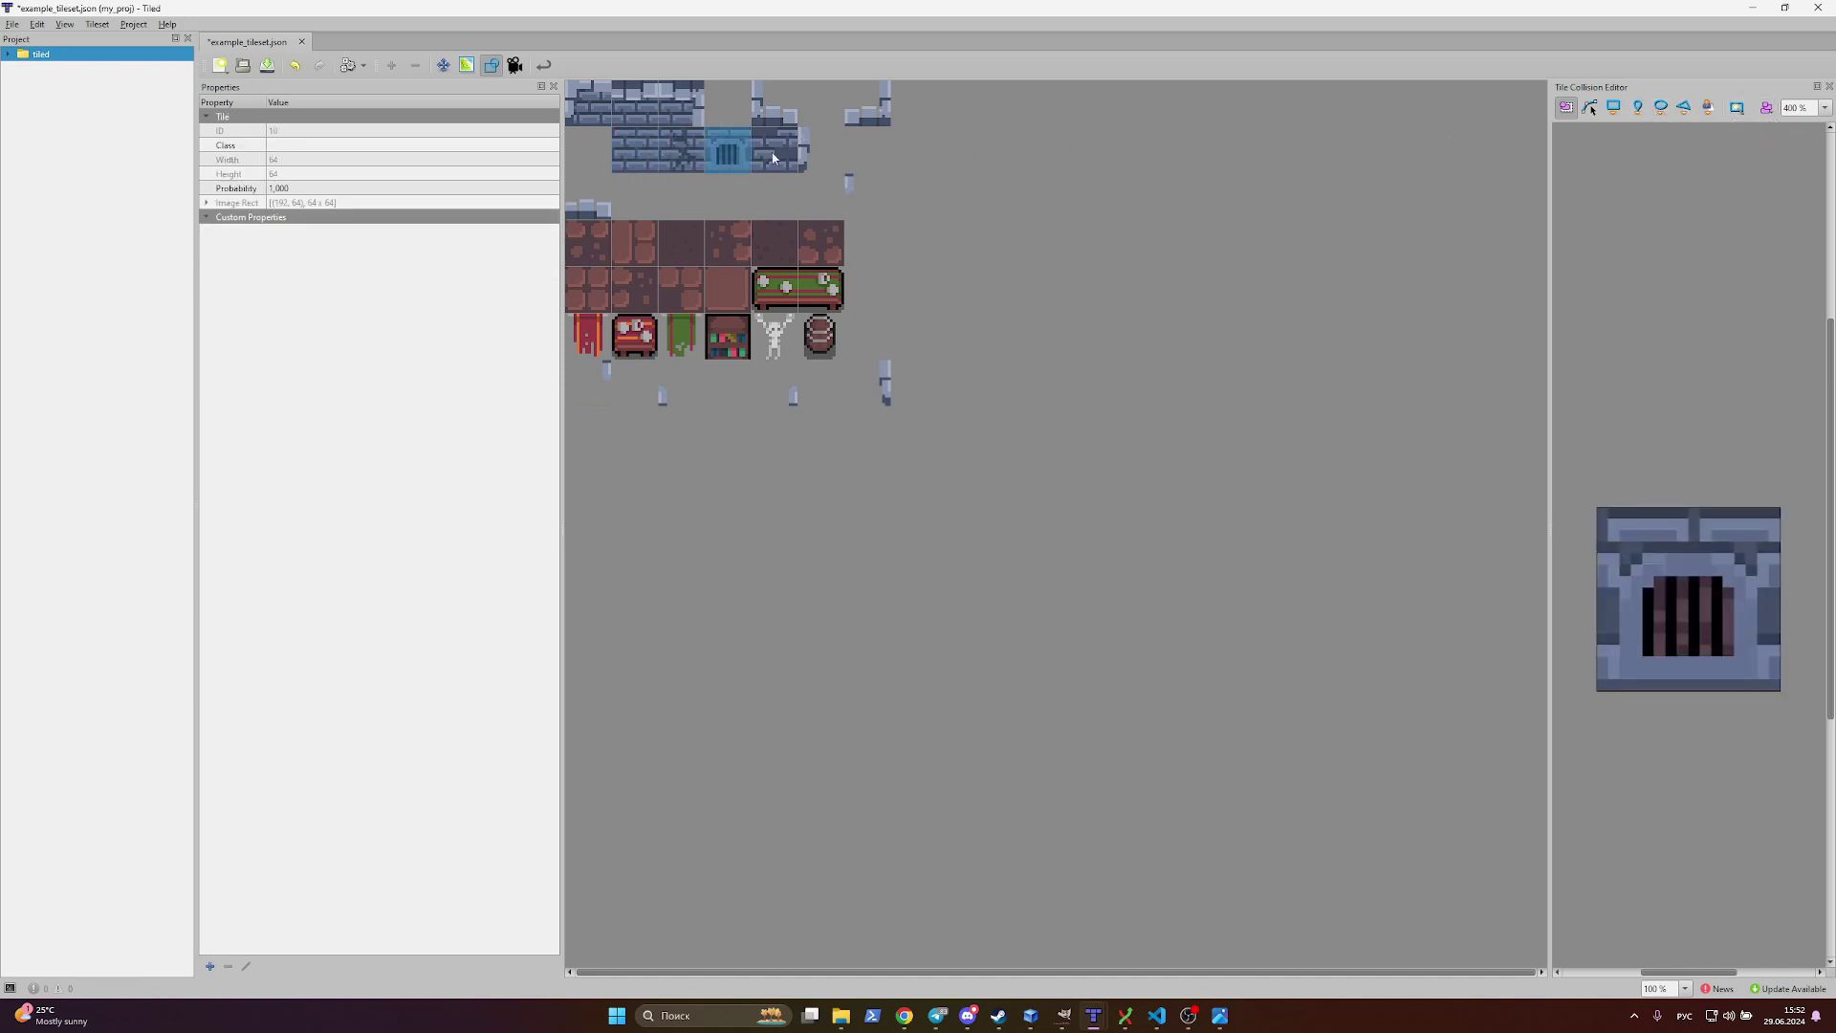
click(785, 162)
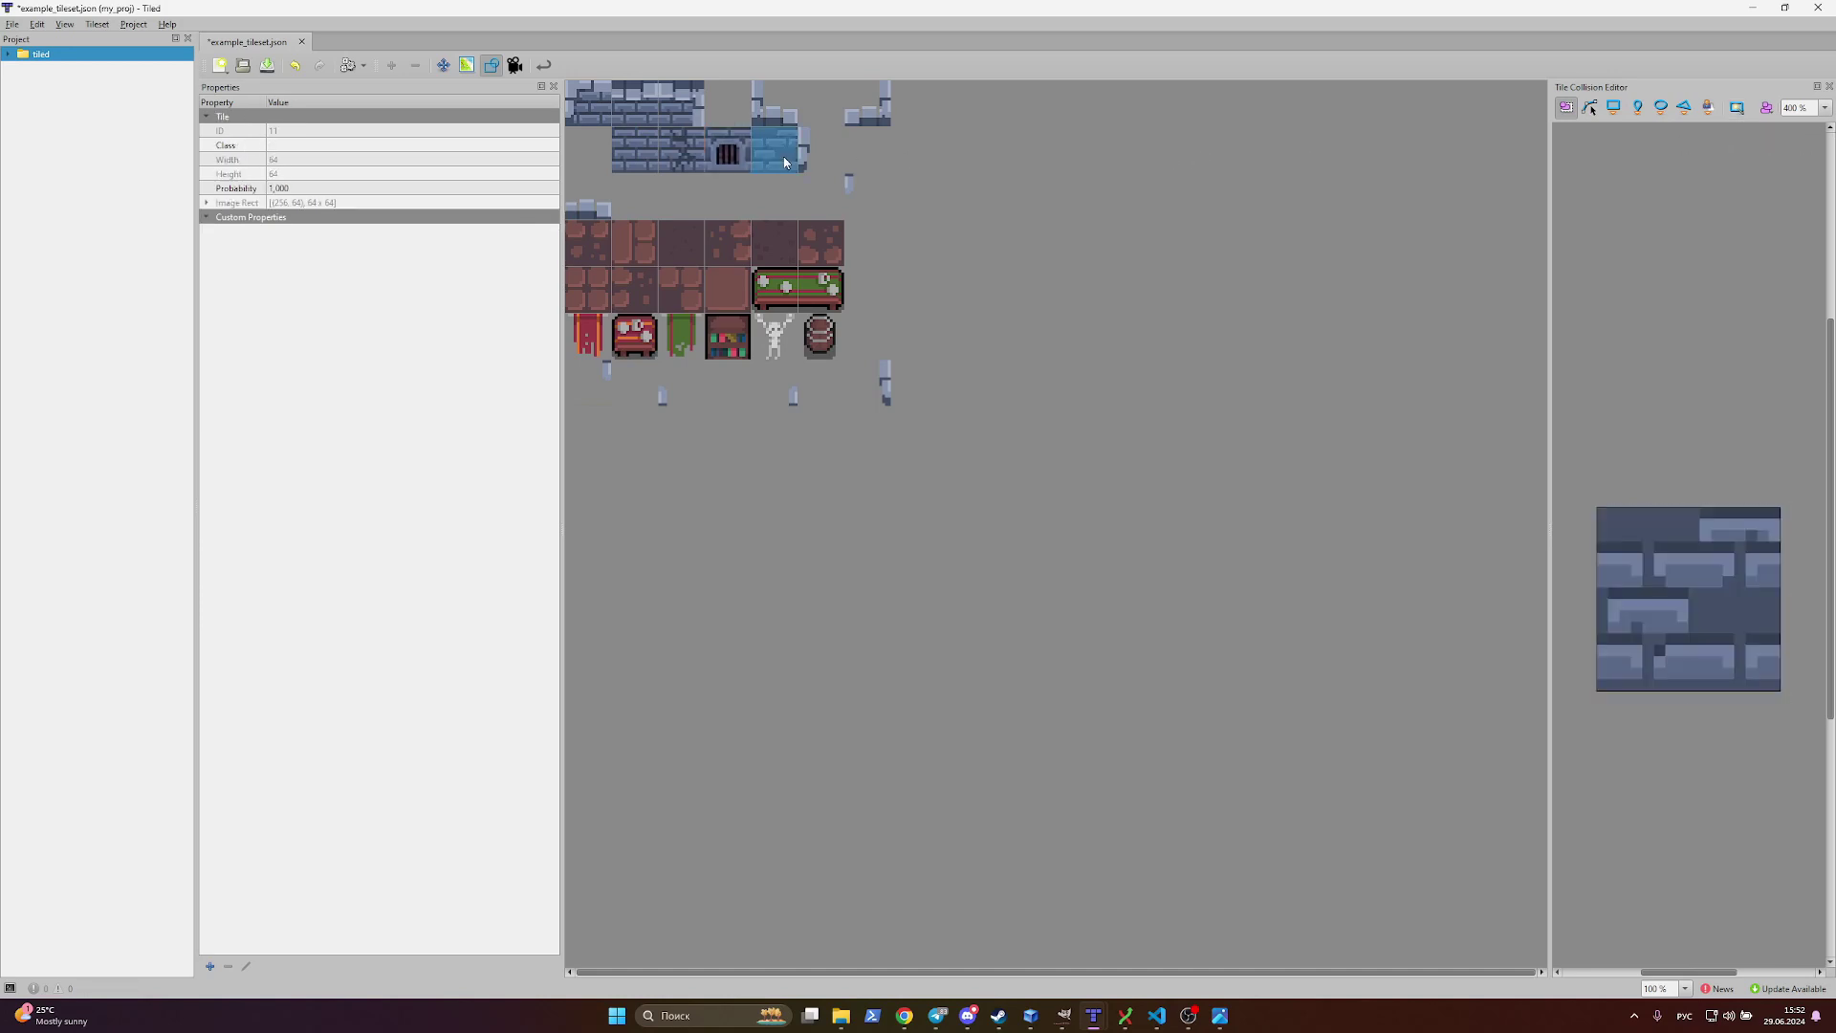
key(Right)
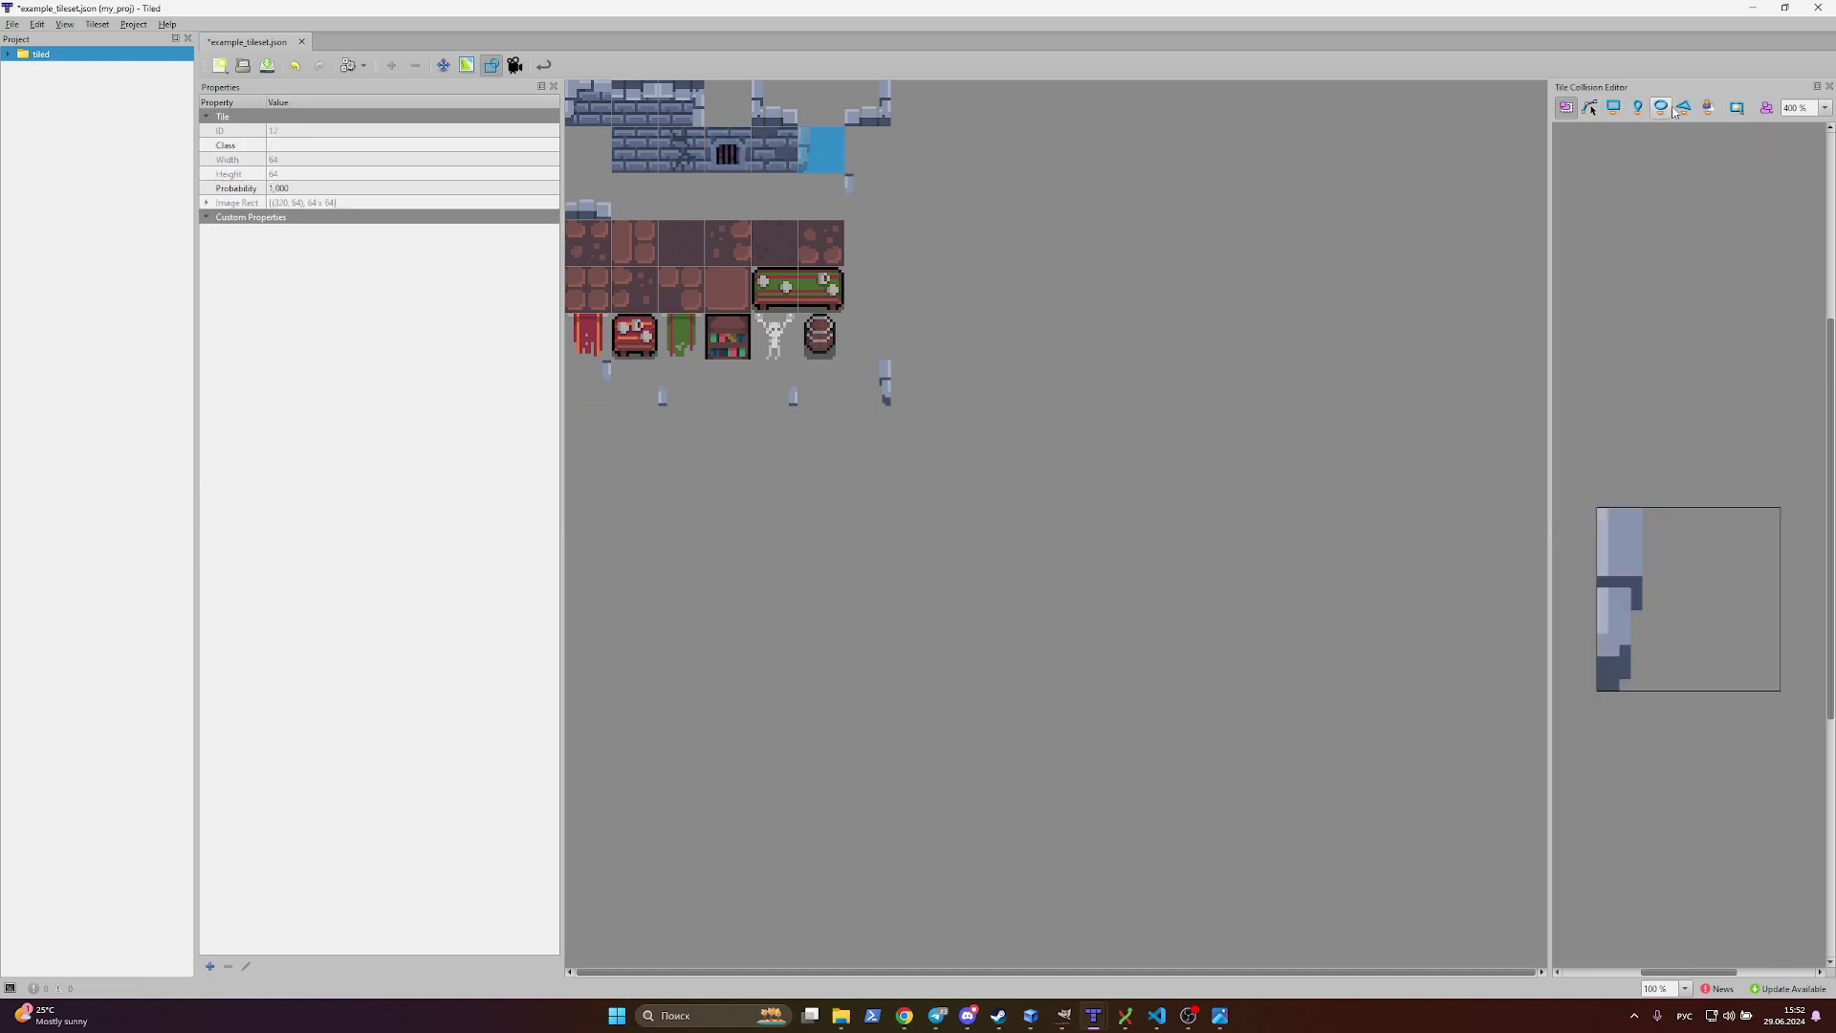
click(1745, 113)
Step: Detect bounding-box collision shapes for the third-row pillar fragment and the last pillar tile near the tileset's lower right corner, and save all files
click(868, 196)
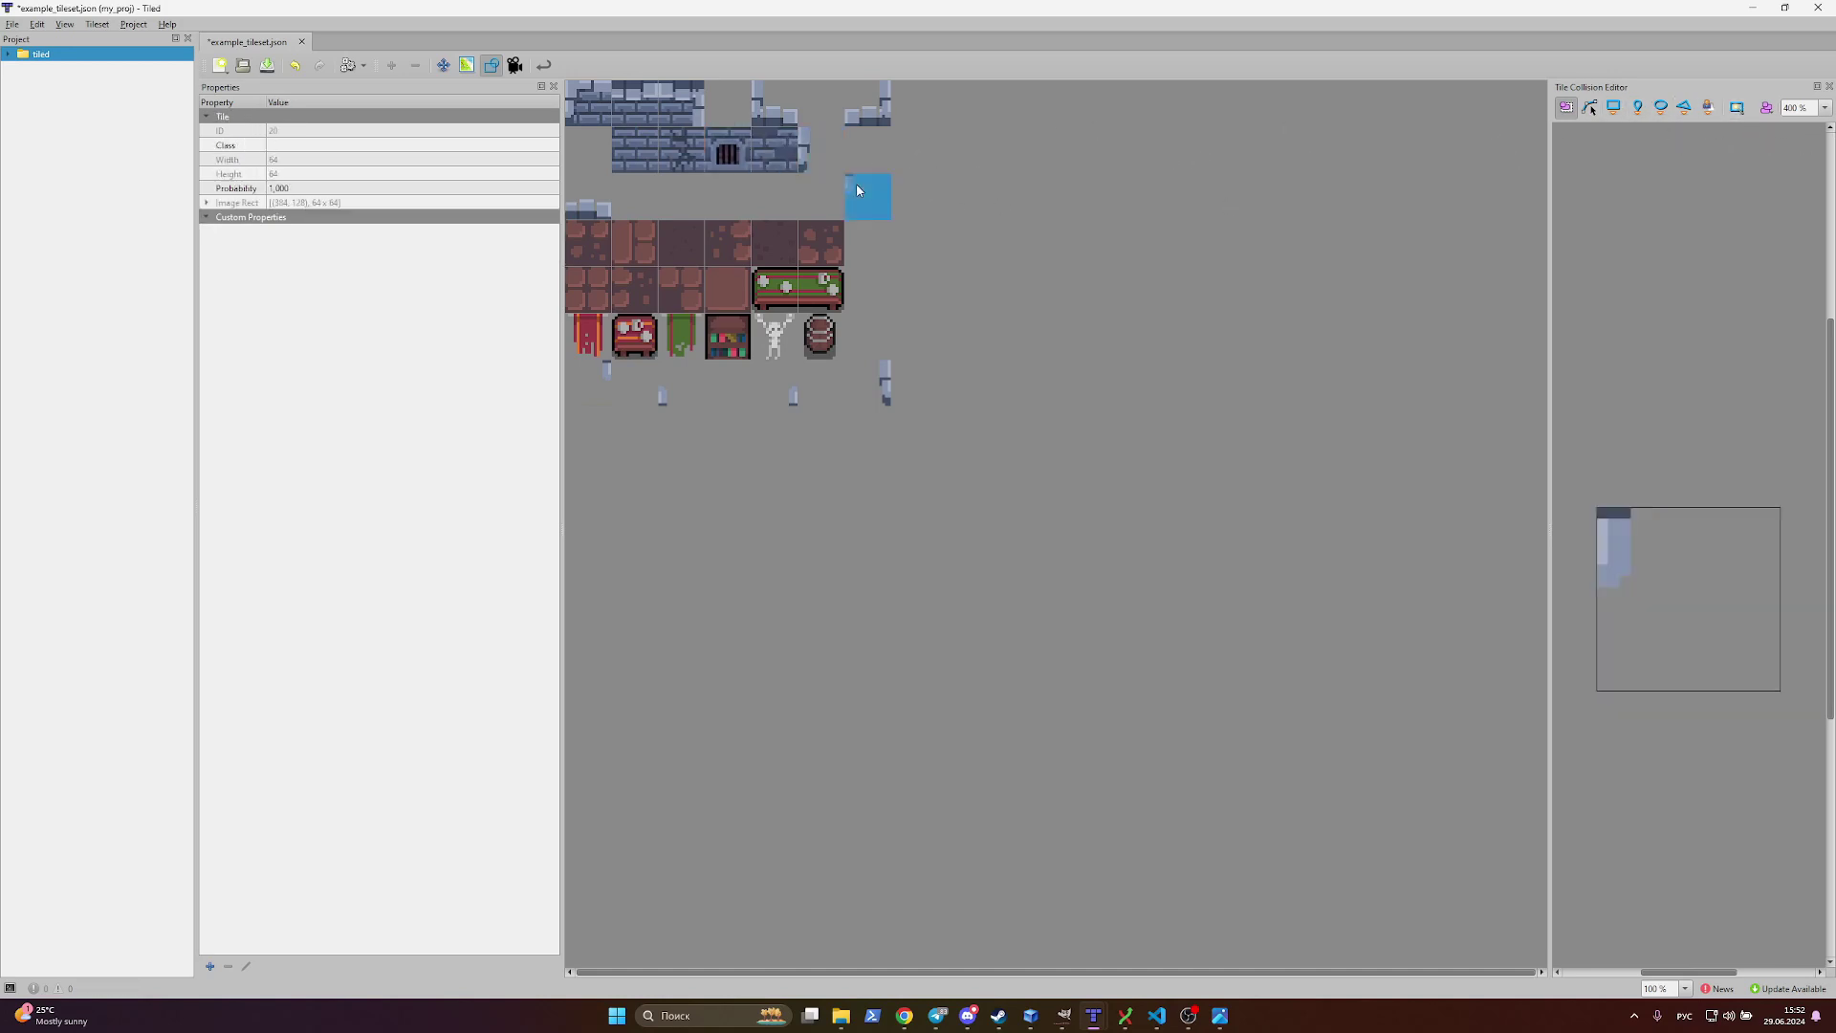
click(1736, 111)
click(866, 380)
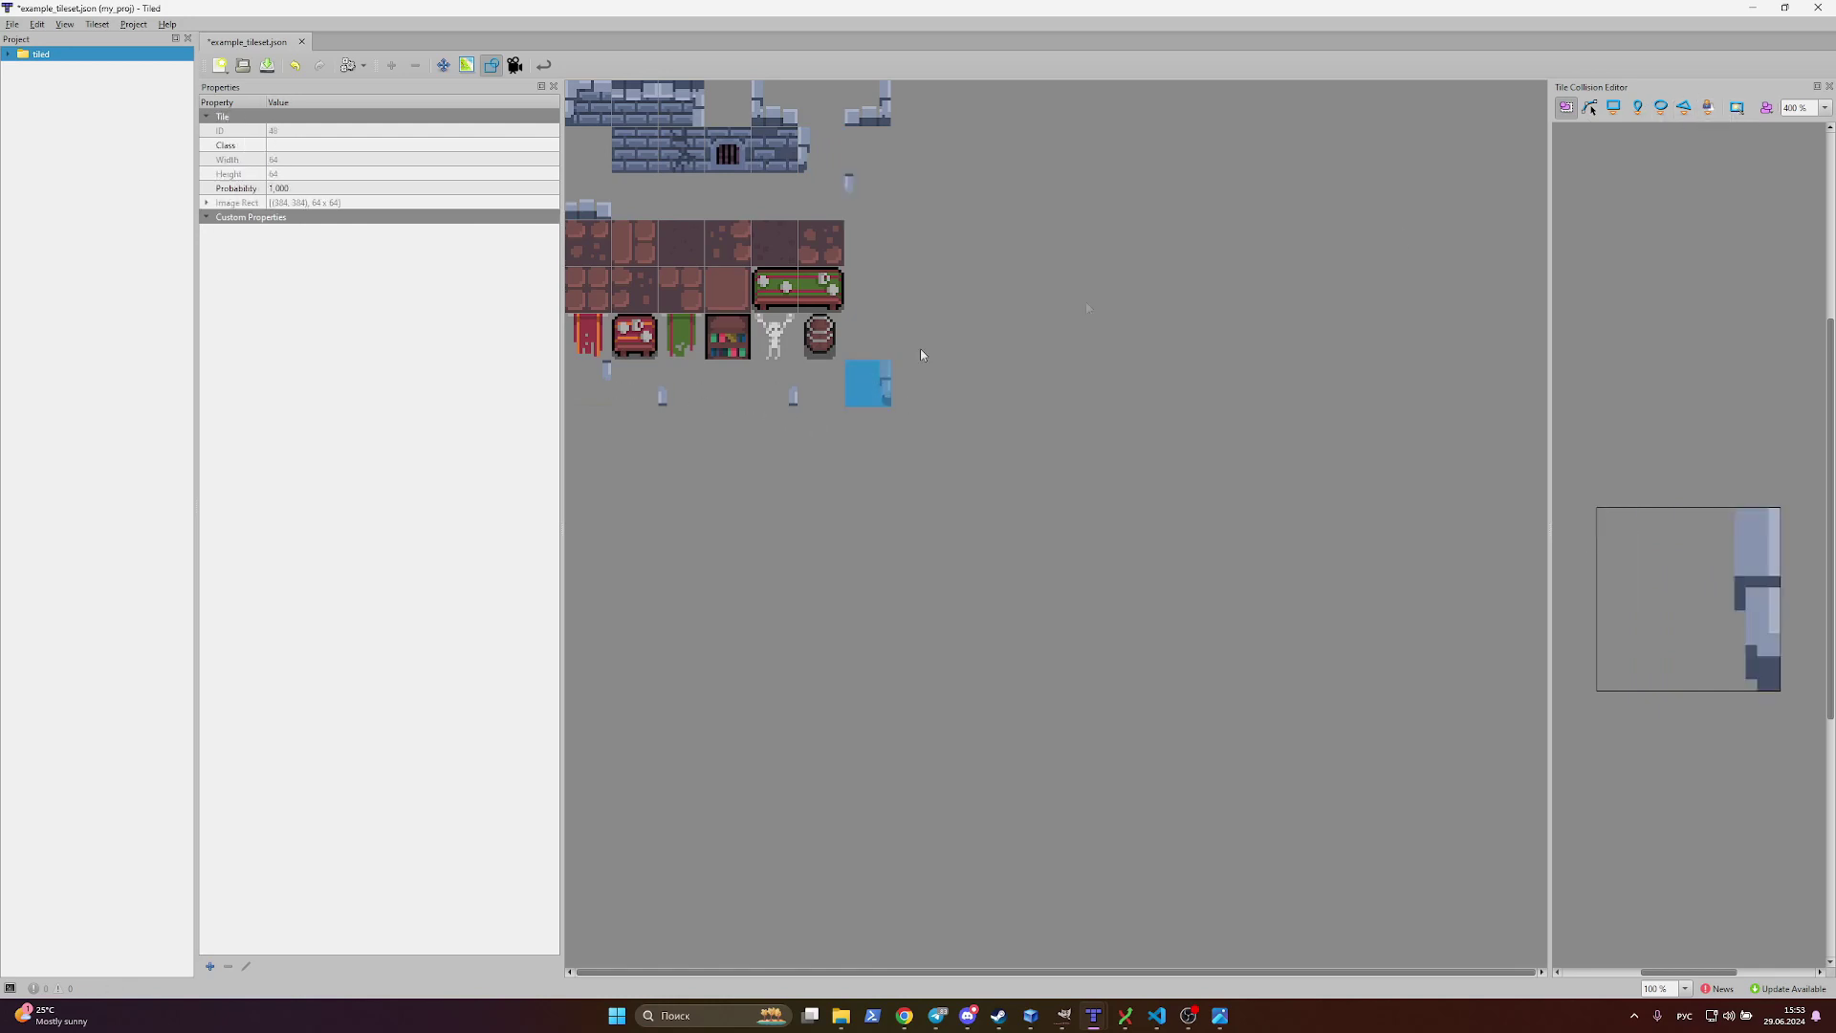
click(1743, 113)
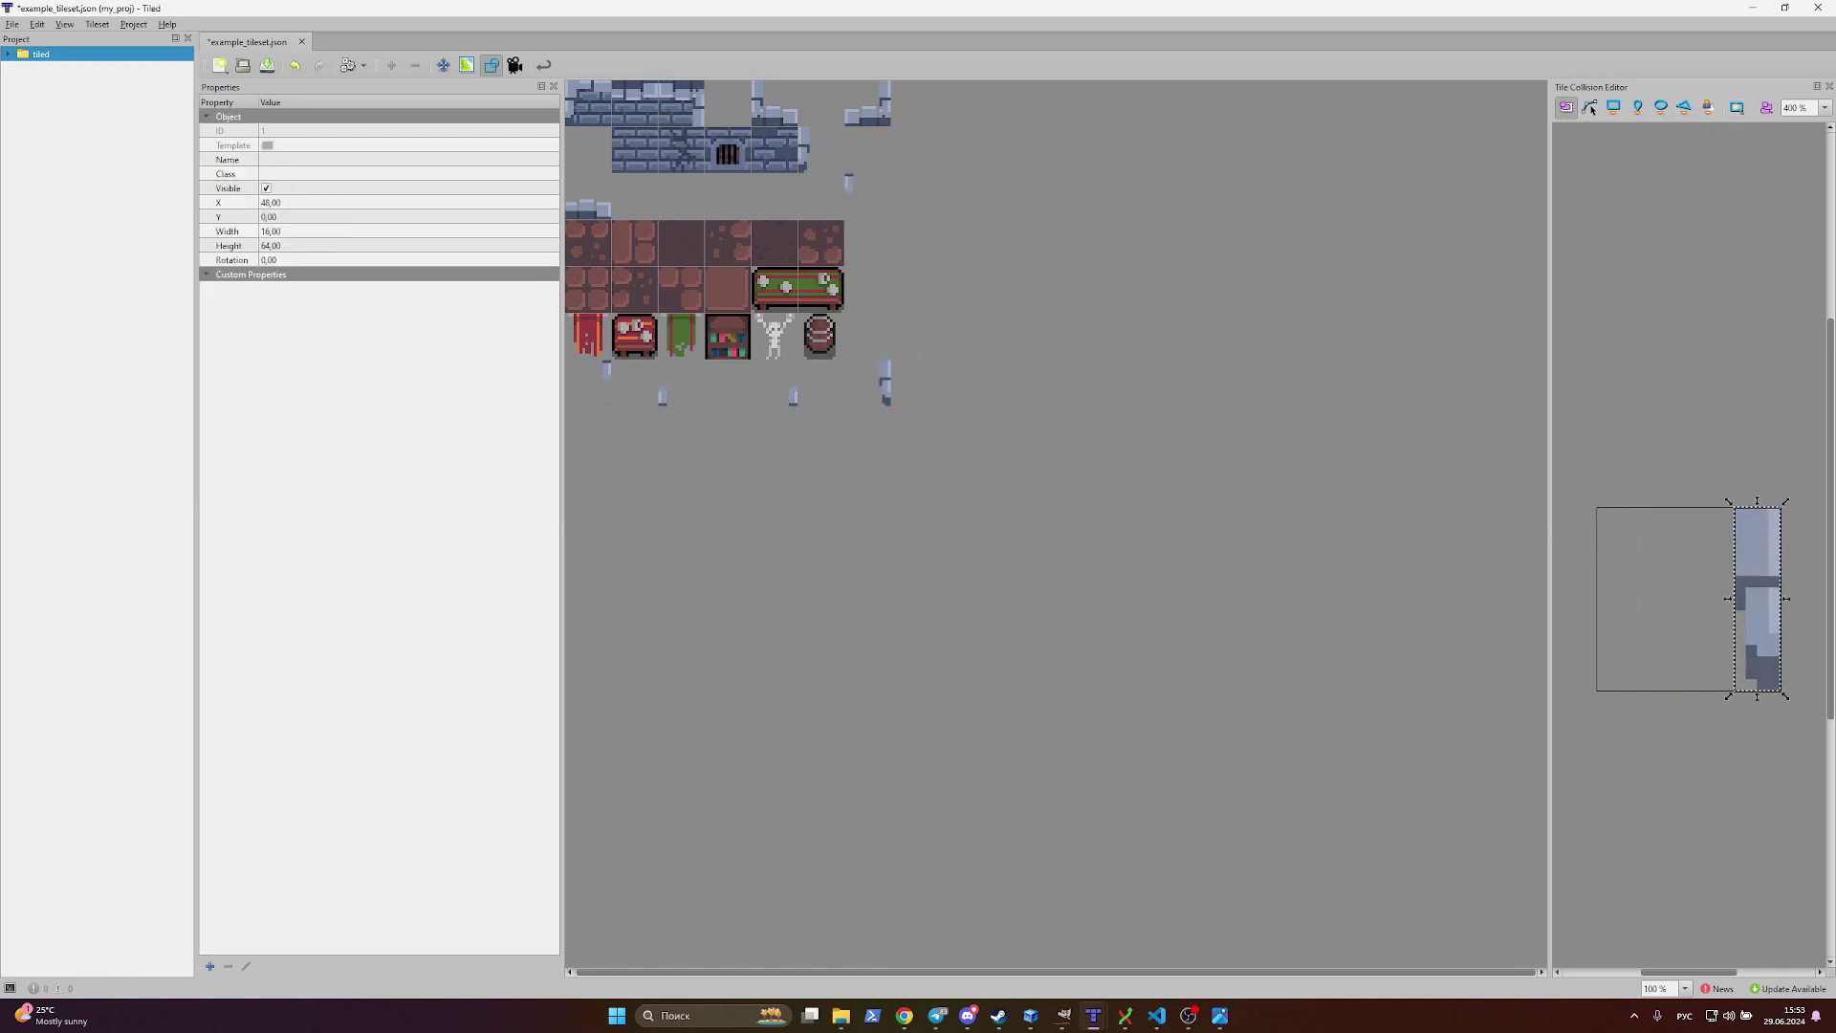
click(11, 24)
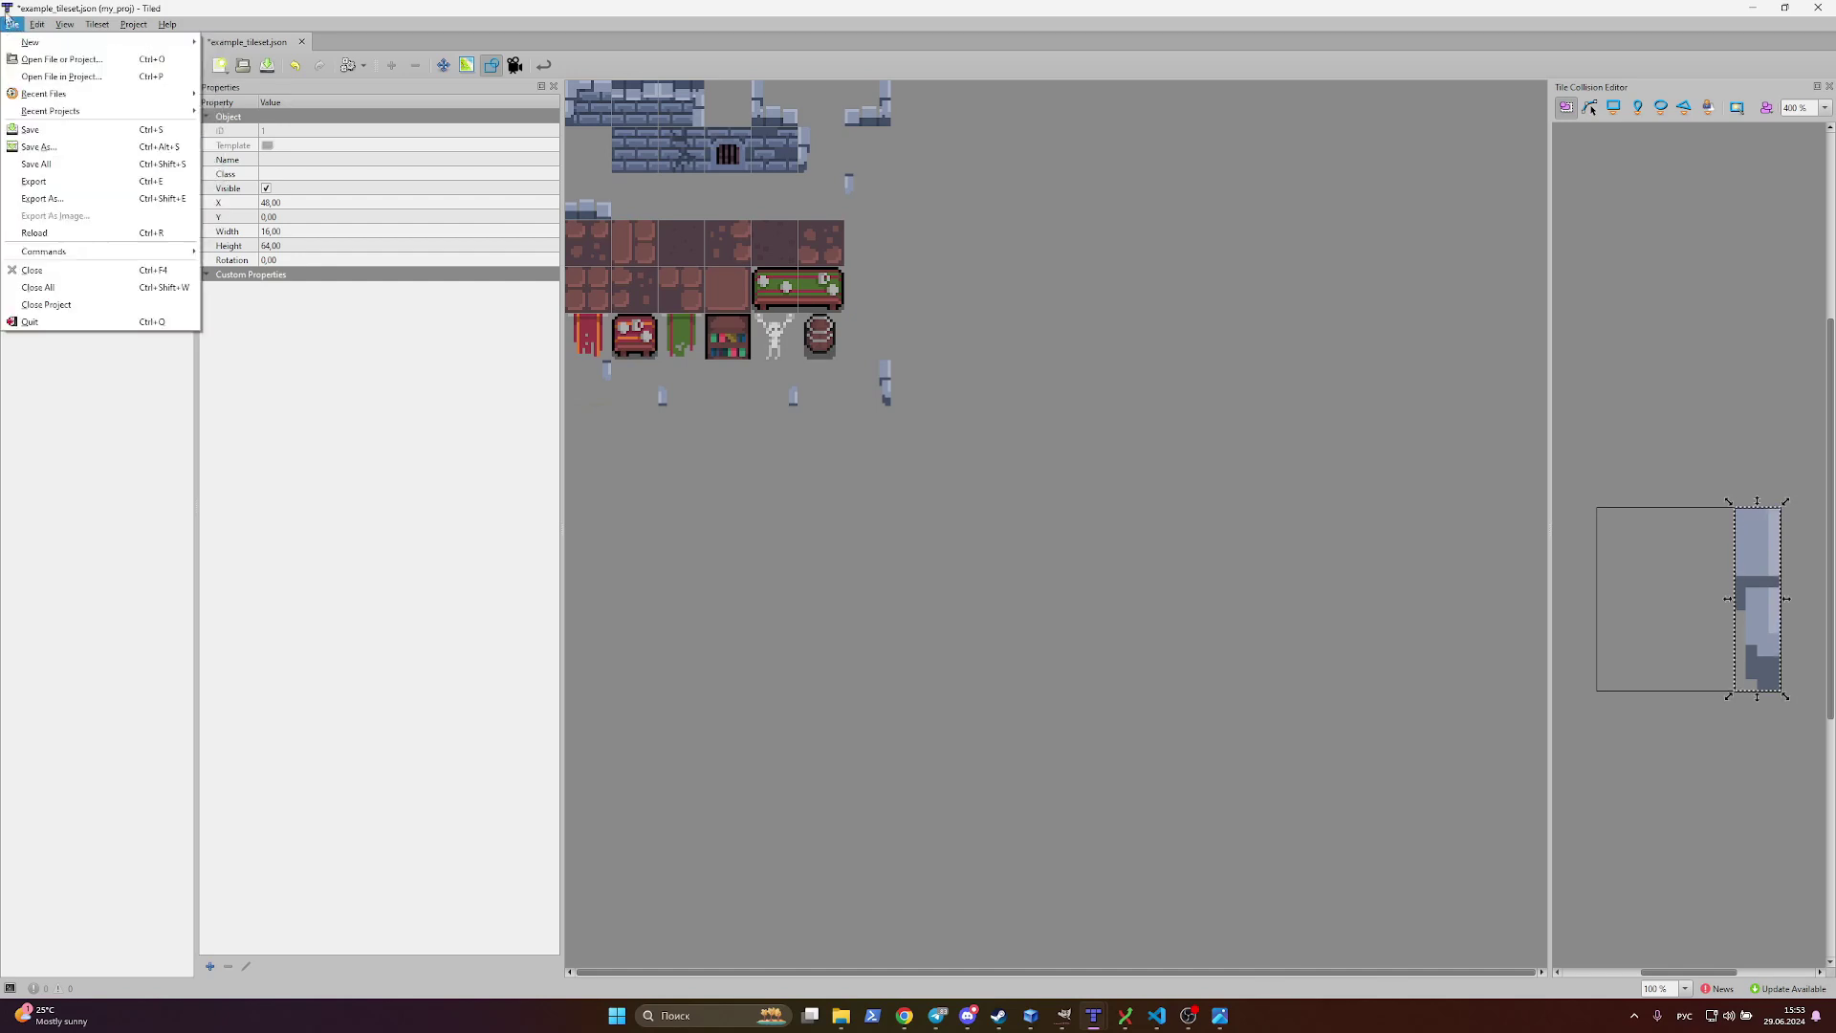
click(36, 164)
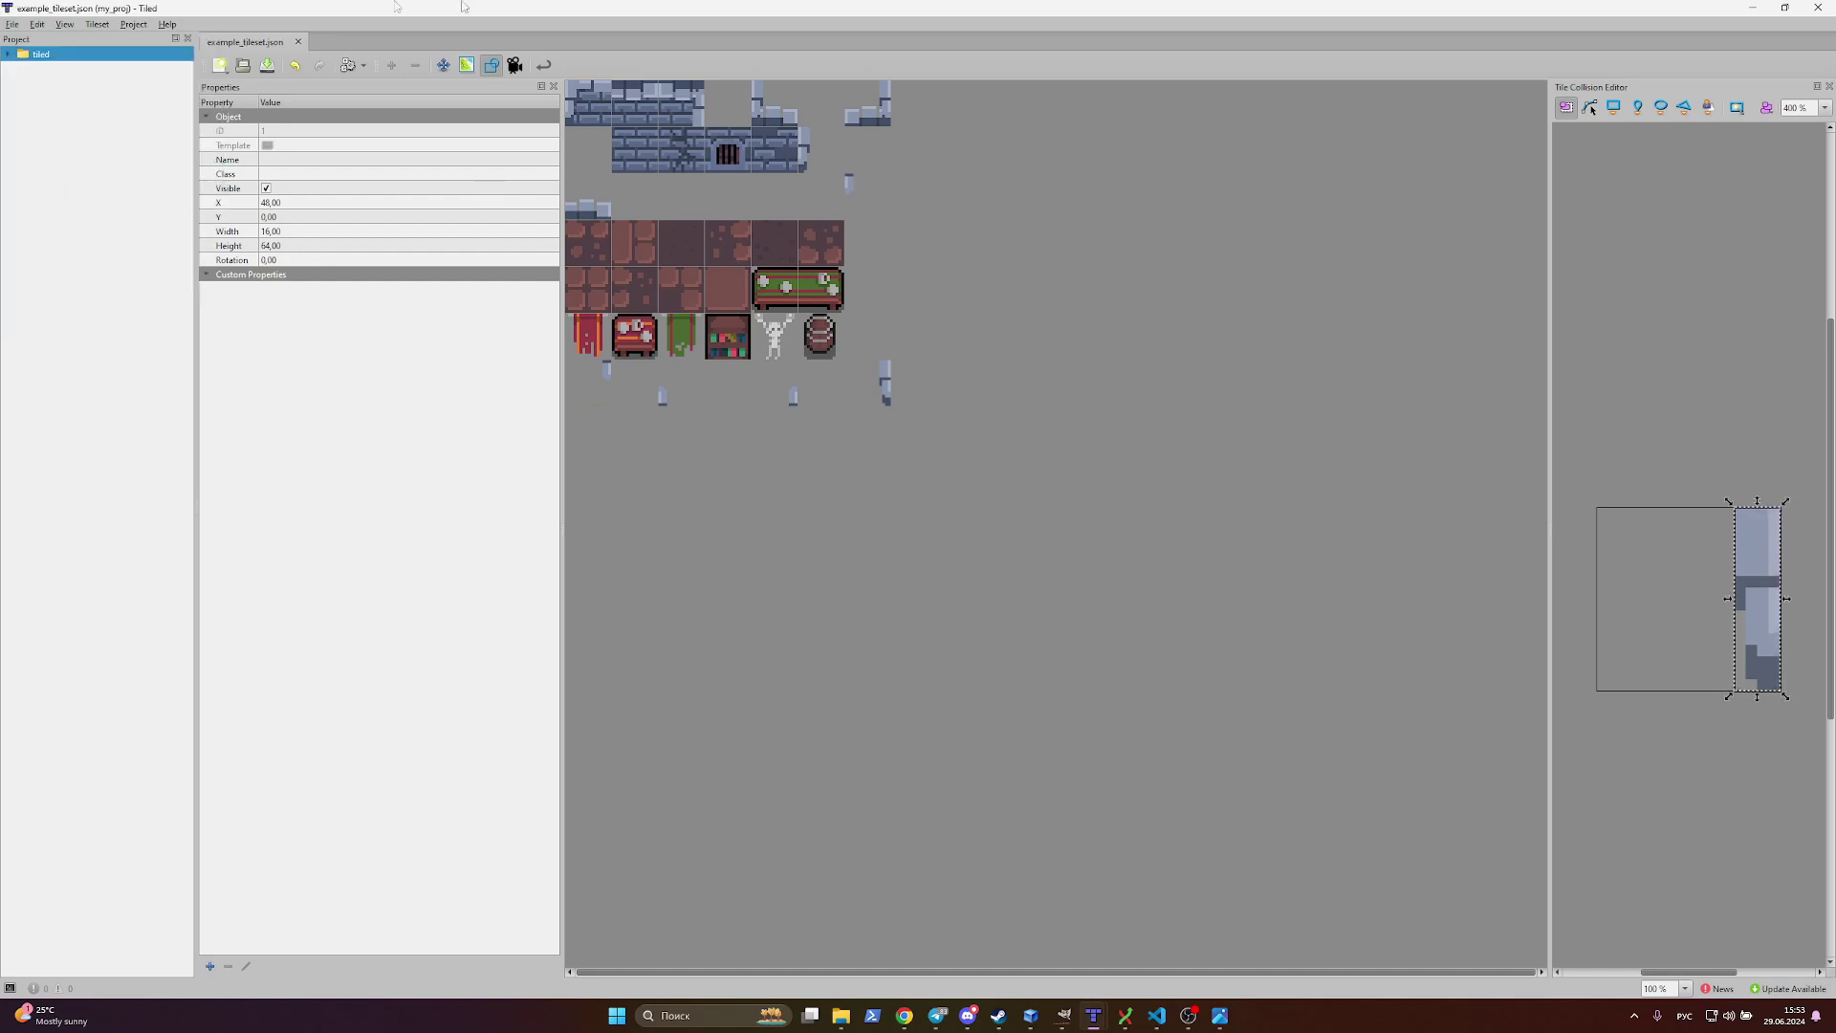
Step: Start a new orthogonal map with the Base64 (uncompressed) tile layer format
click(13, 25)
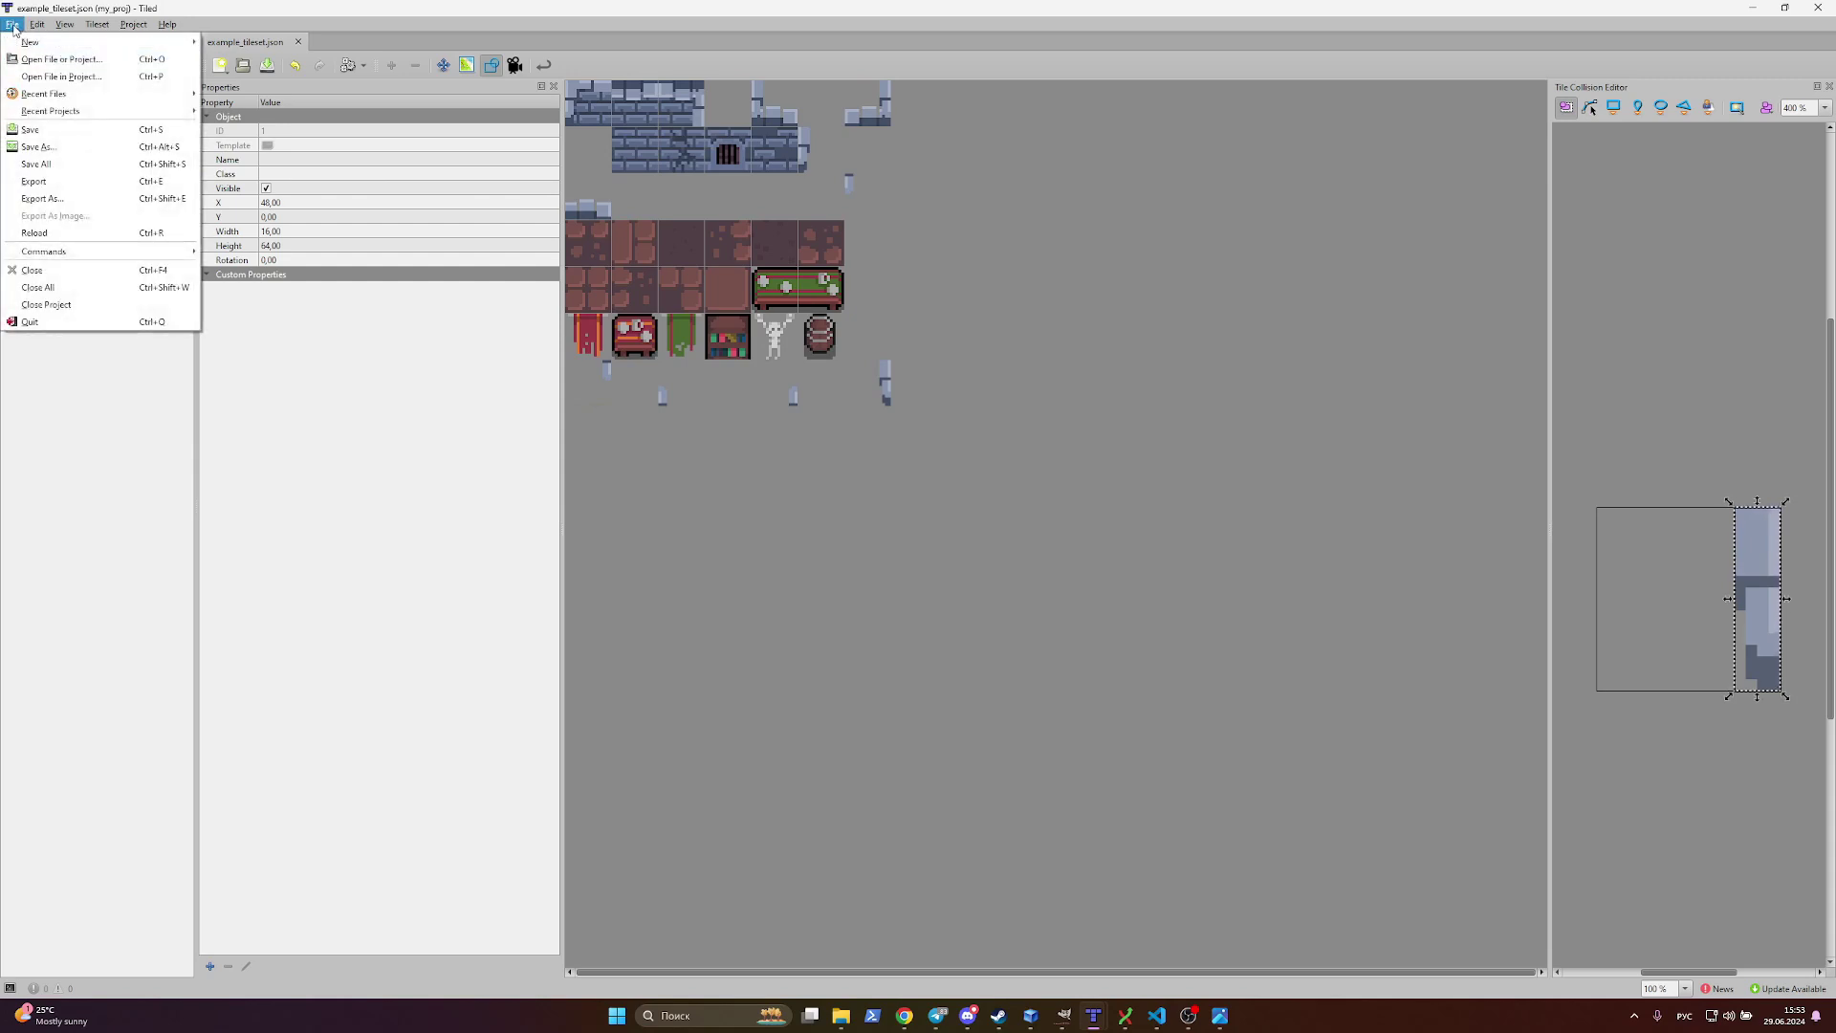
mouse_move(63, 43)
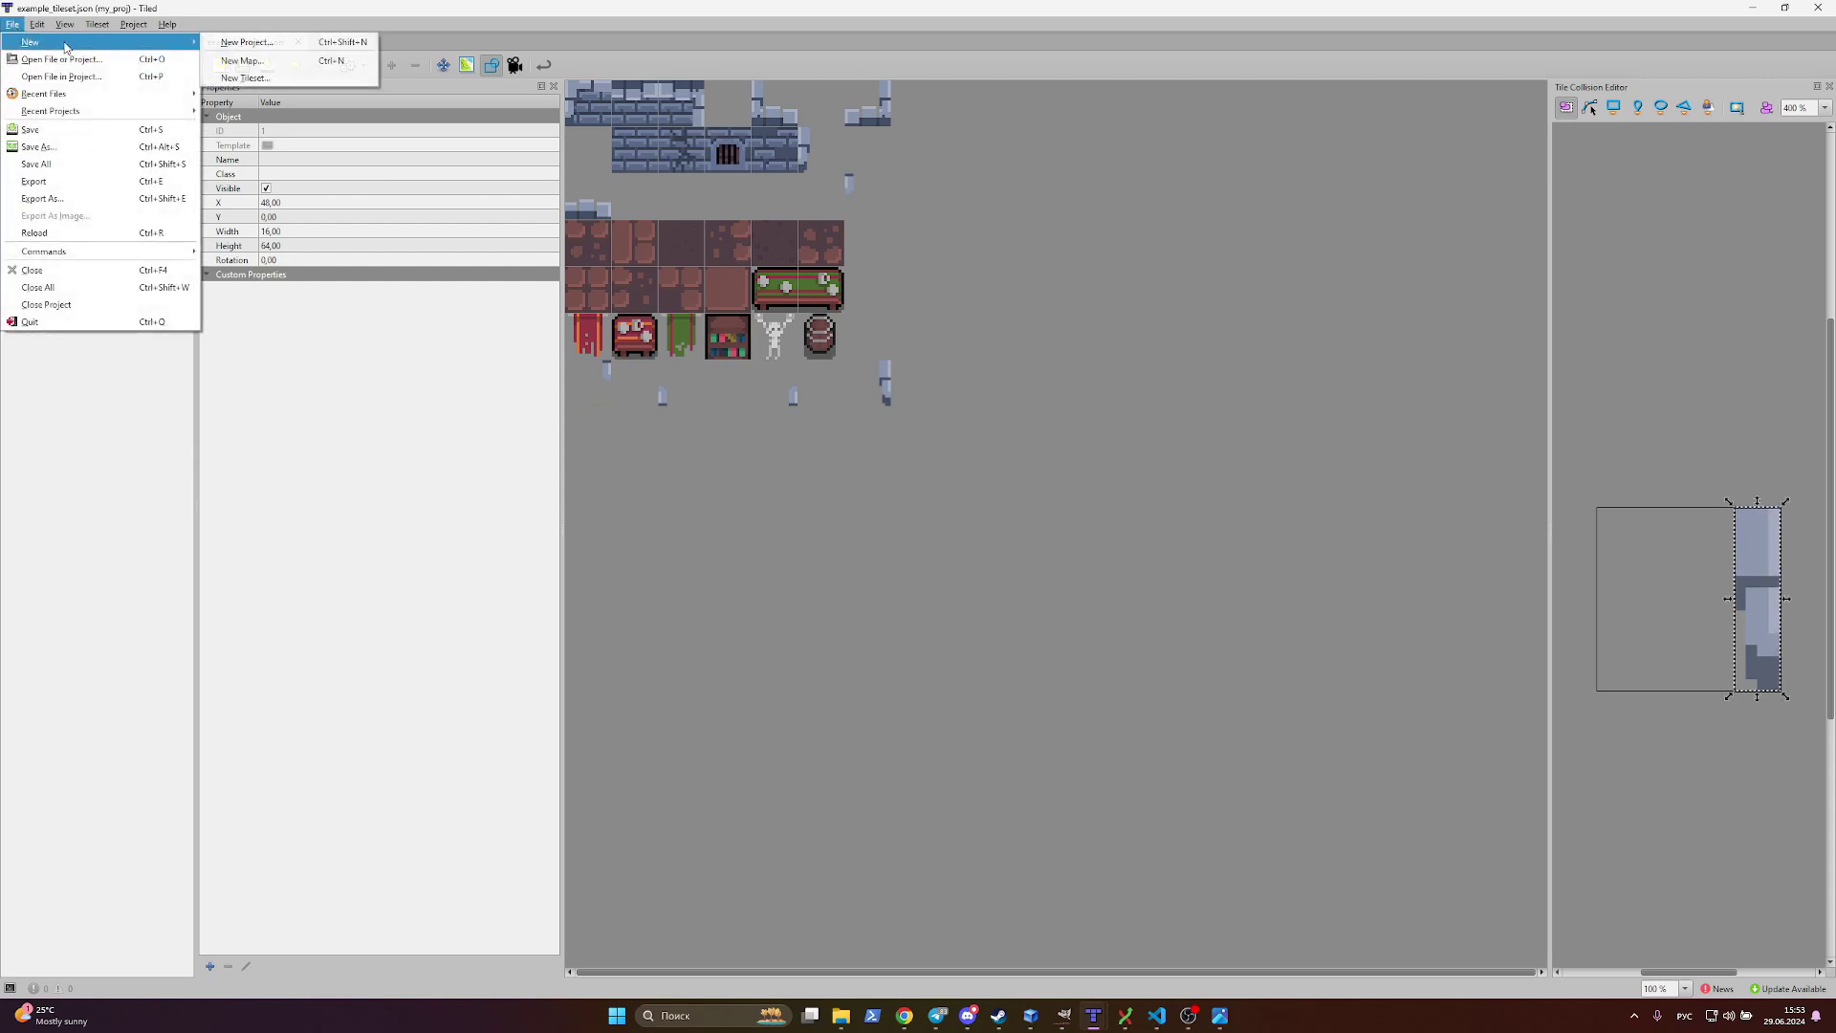
click(243, 60)
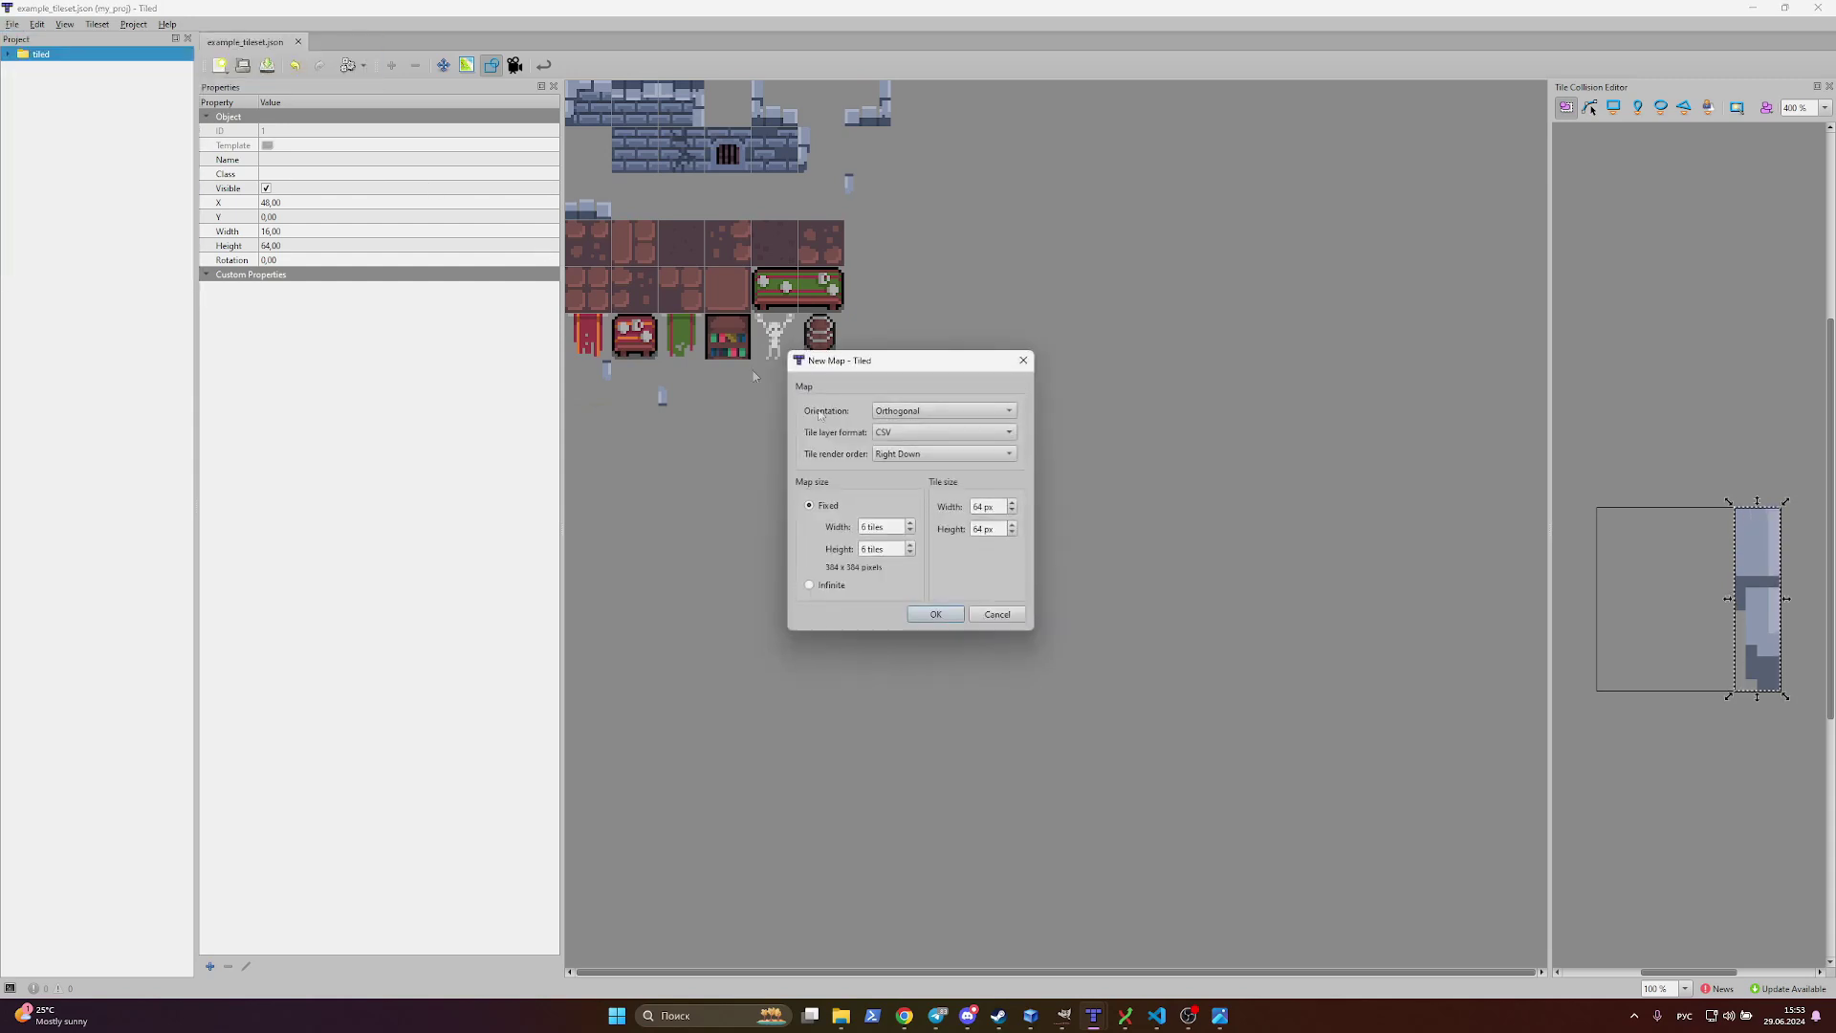
click(933, 422)
click(932, 413)
click(928, 430)
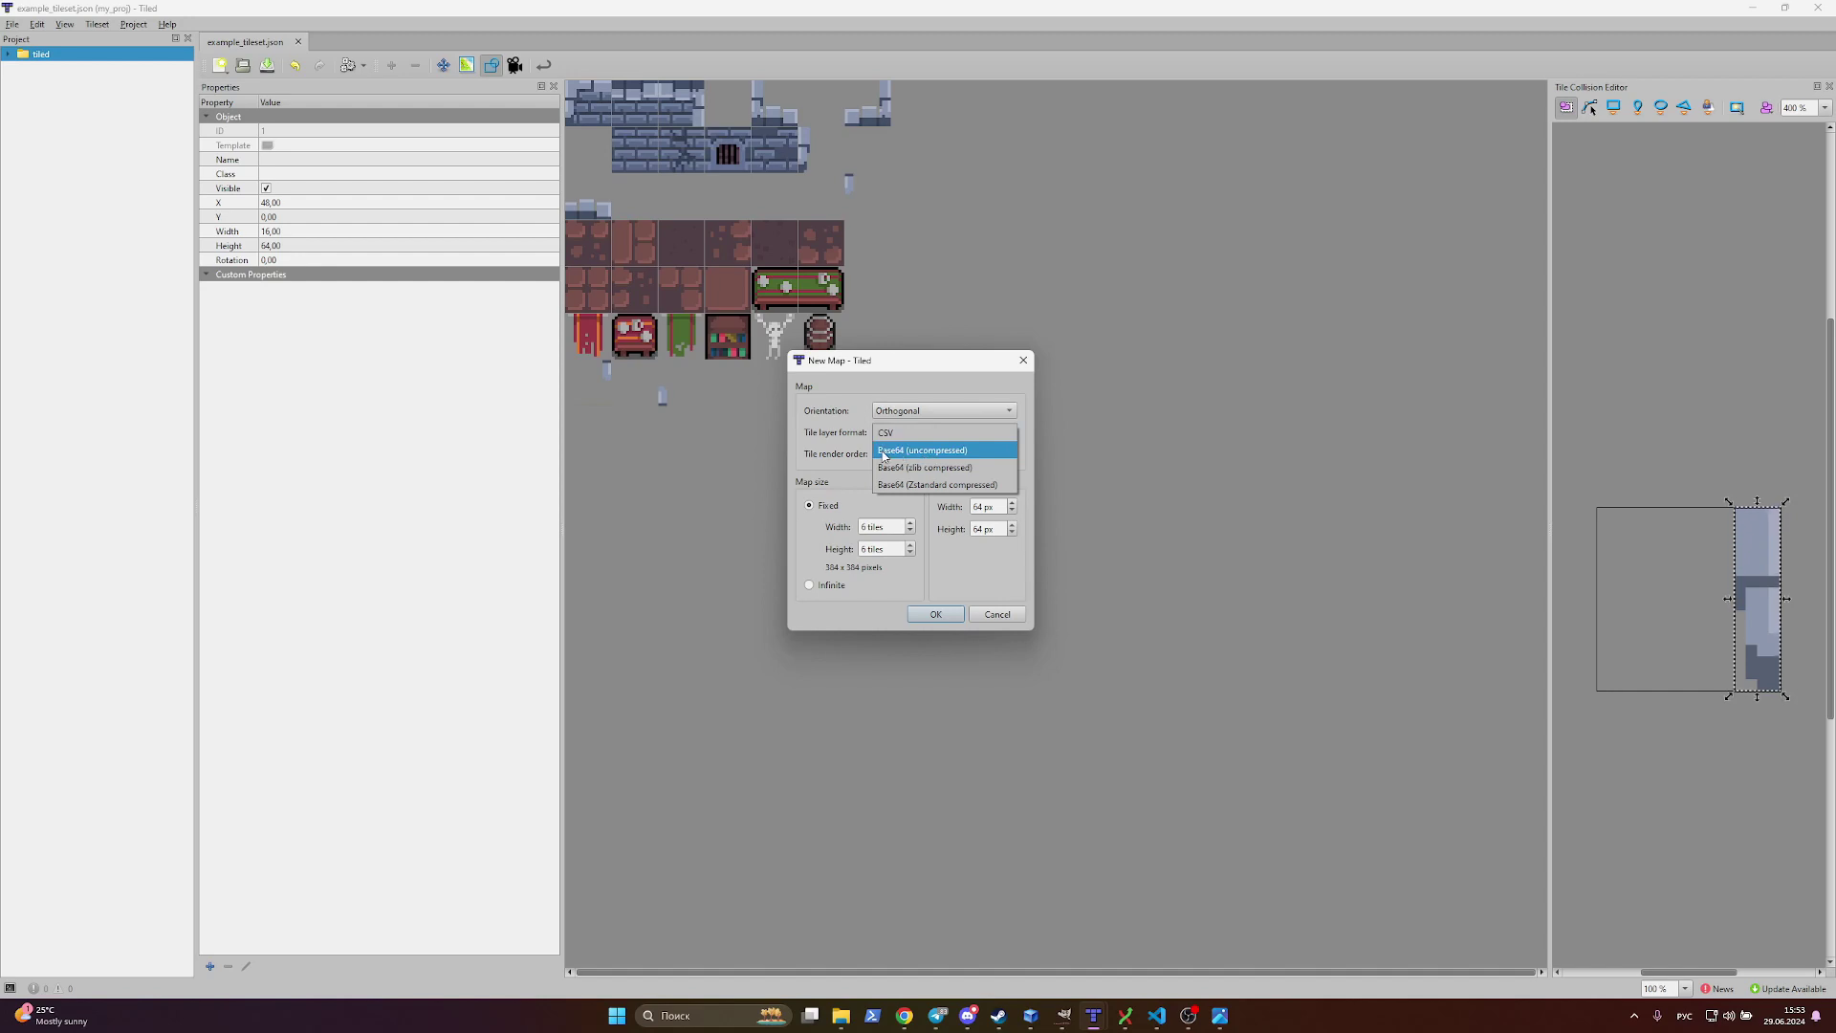
click(909, 451)
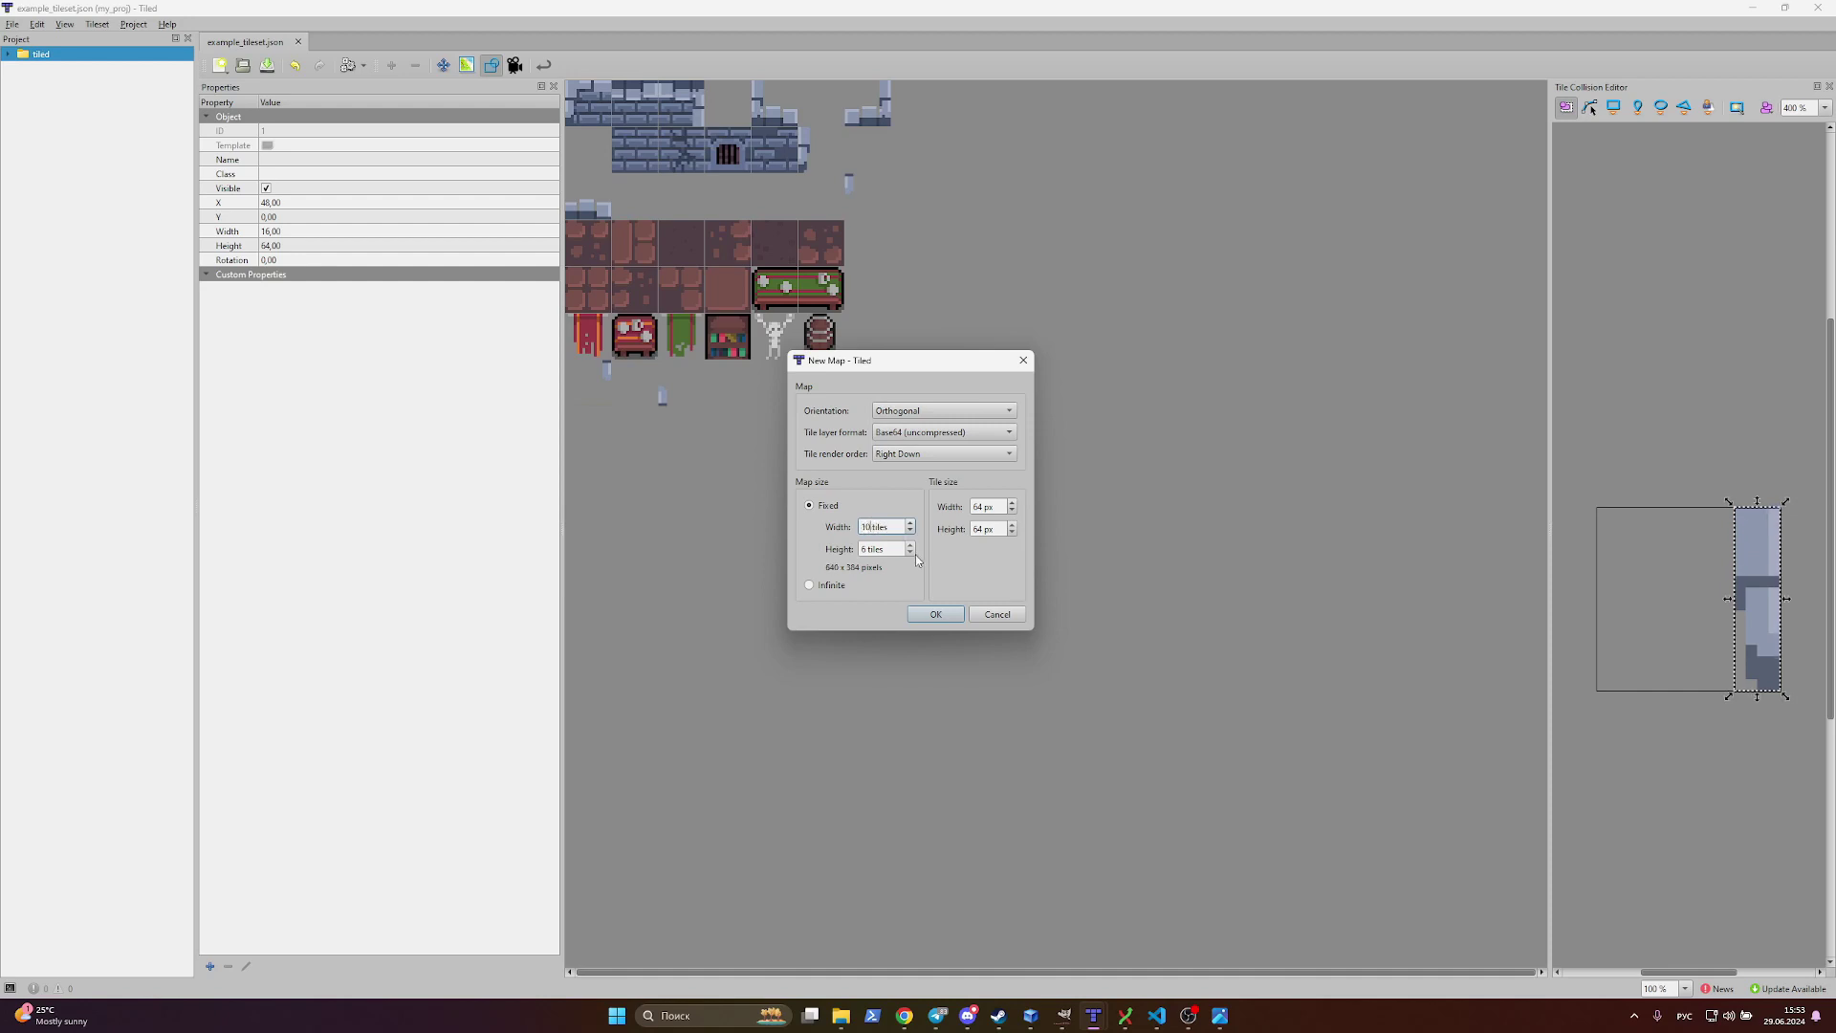
Step: Give the new map a fixed size of 10 by 10 tiles with 64 px tiles and create it
click(862, 549)
text(10)
double_click(980, 507)
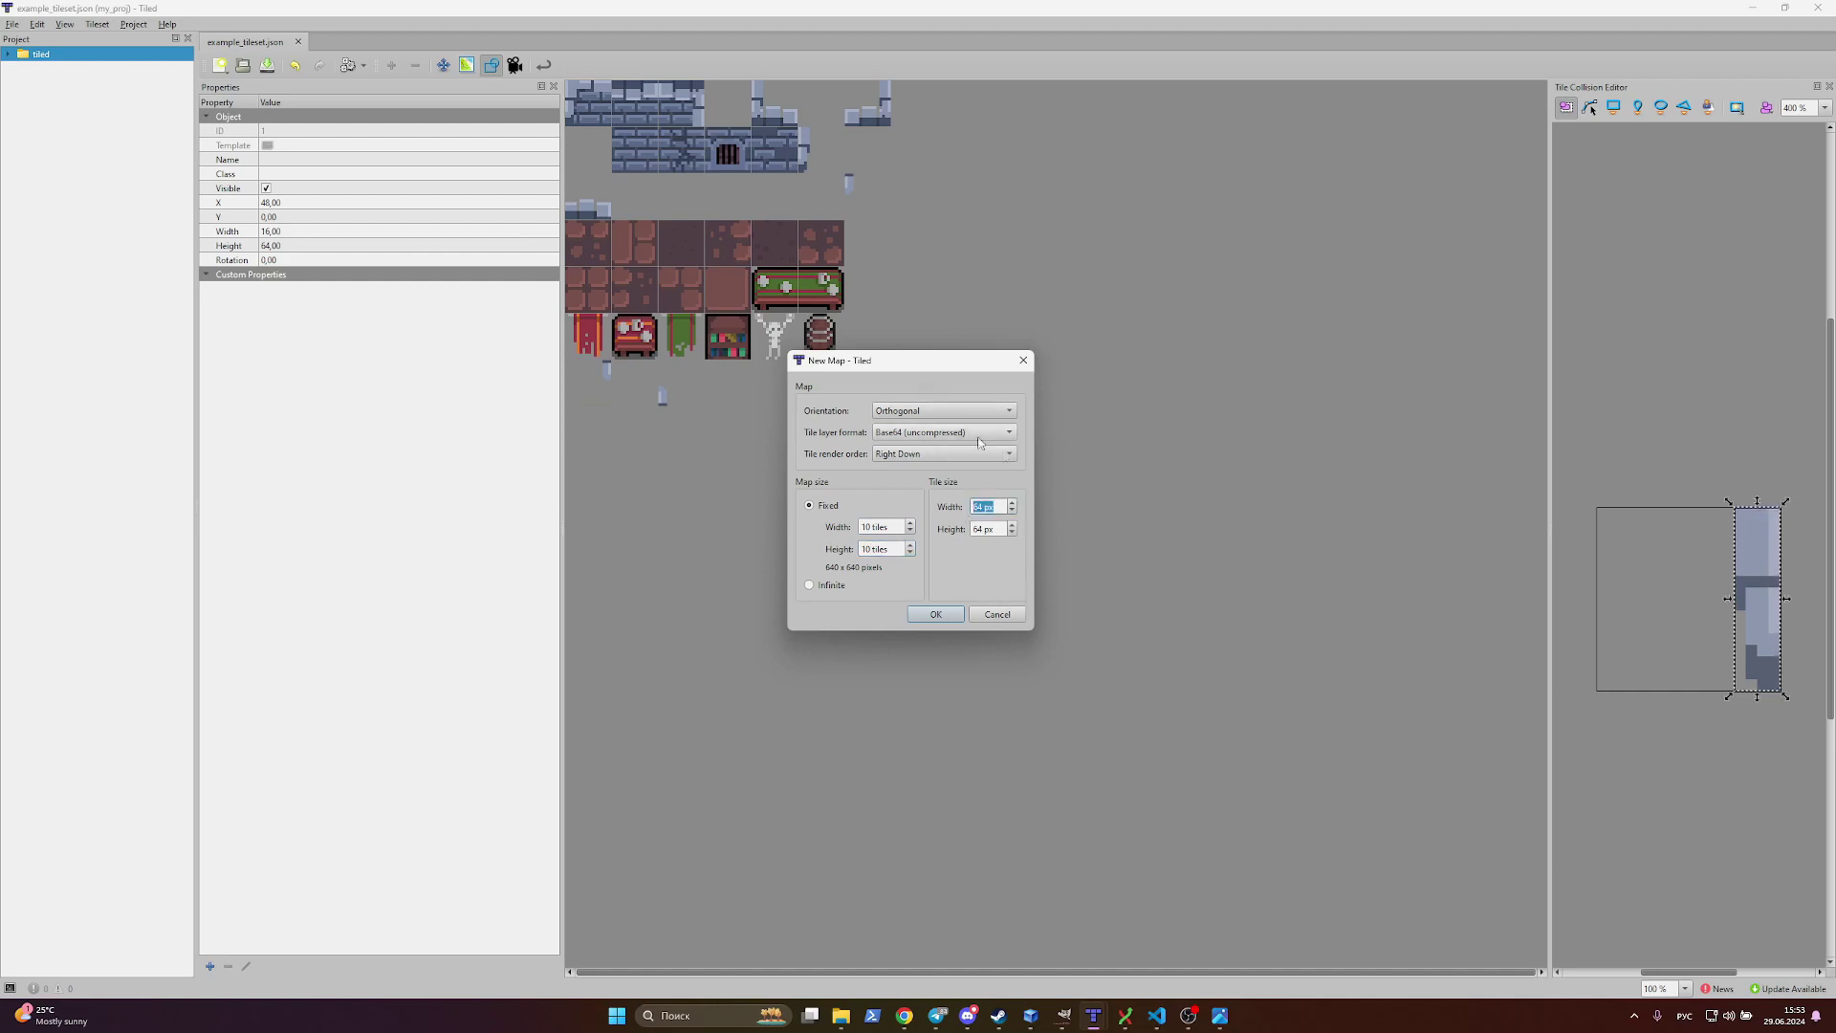
click(936, 615)
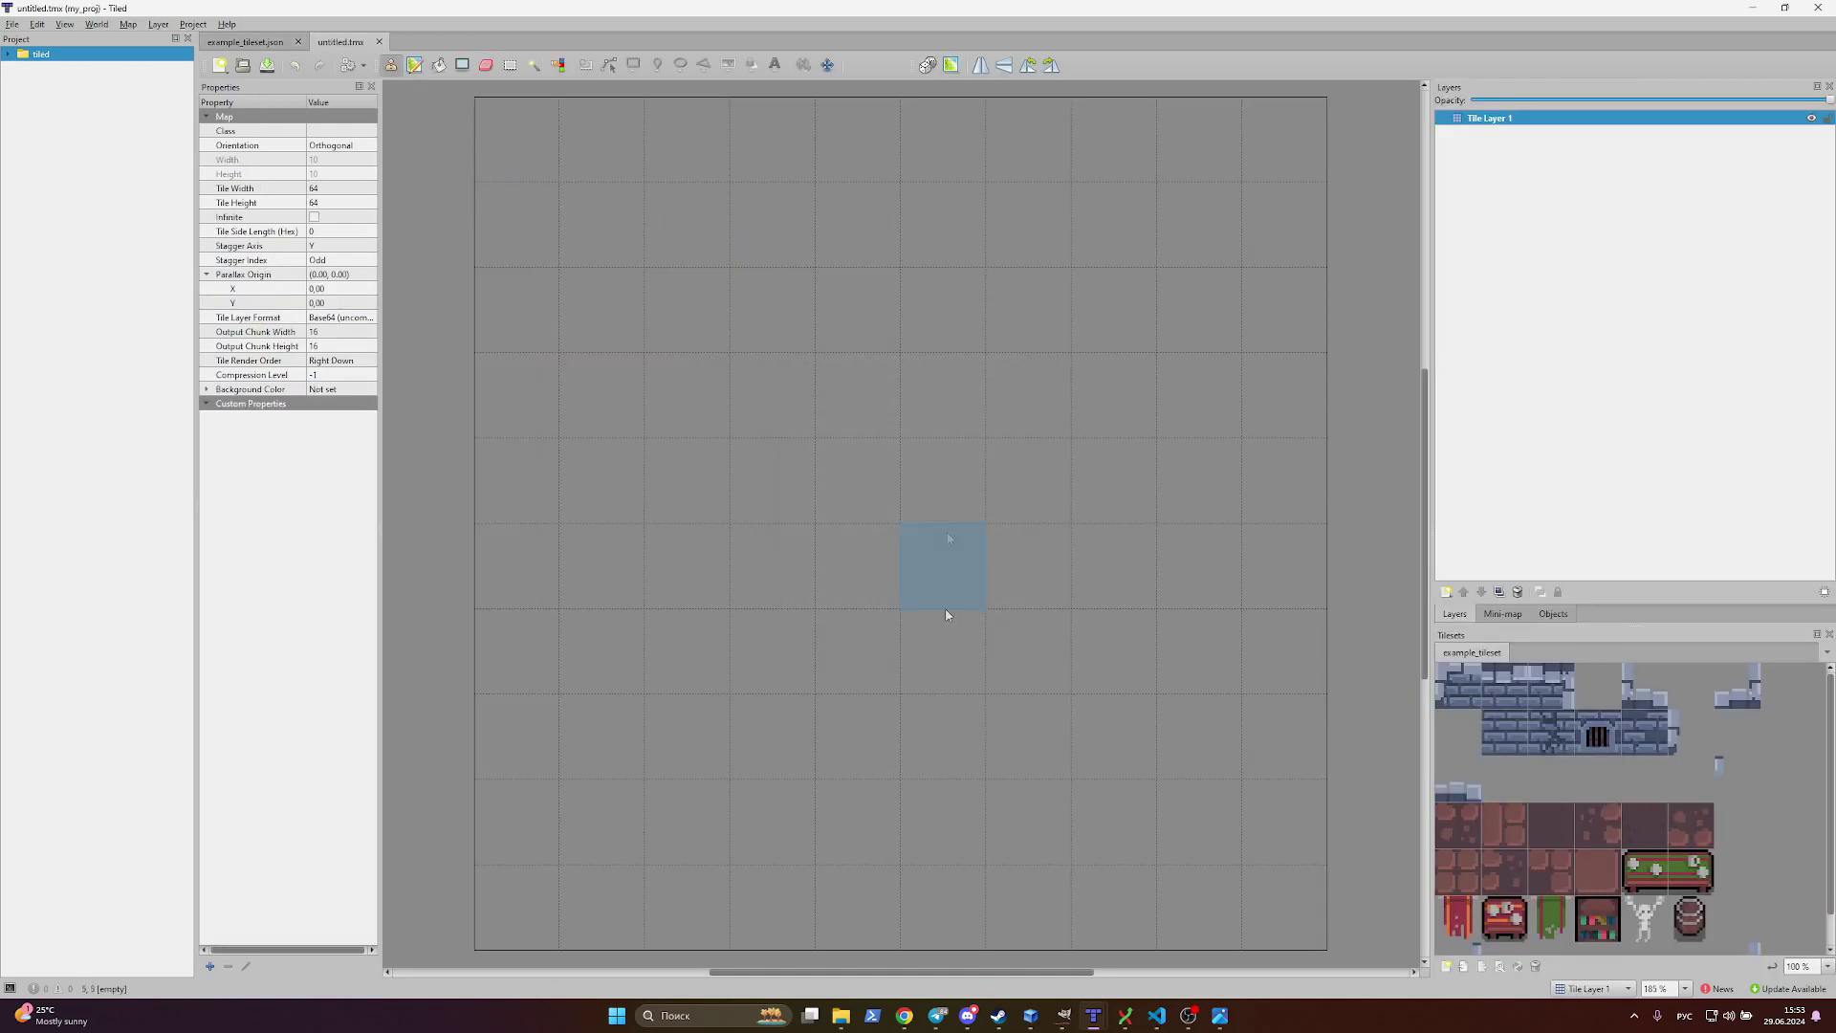
Step: Save the new map as example_map.json in the tiled folder, using the JSON map file format
mouse_move(14, 25)
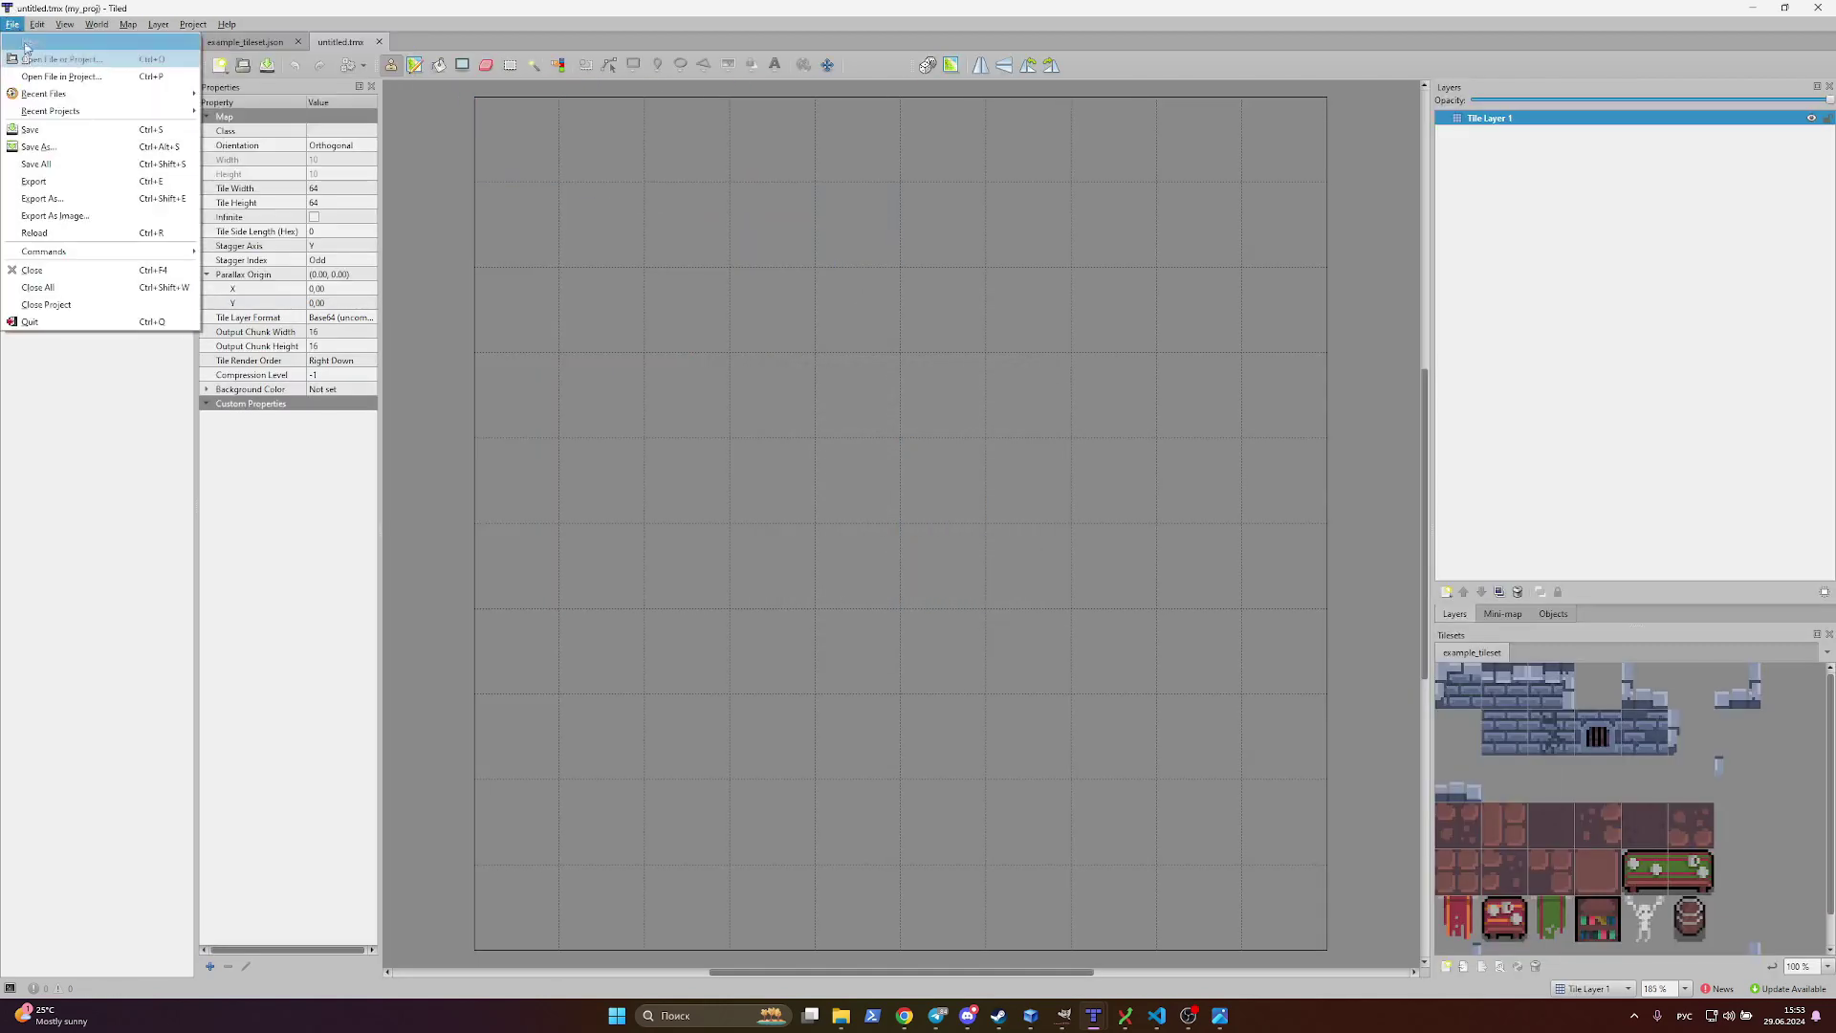
click(53, 148)
click(174, 479)
click(176, 502)
click(173, 460)
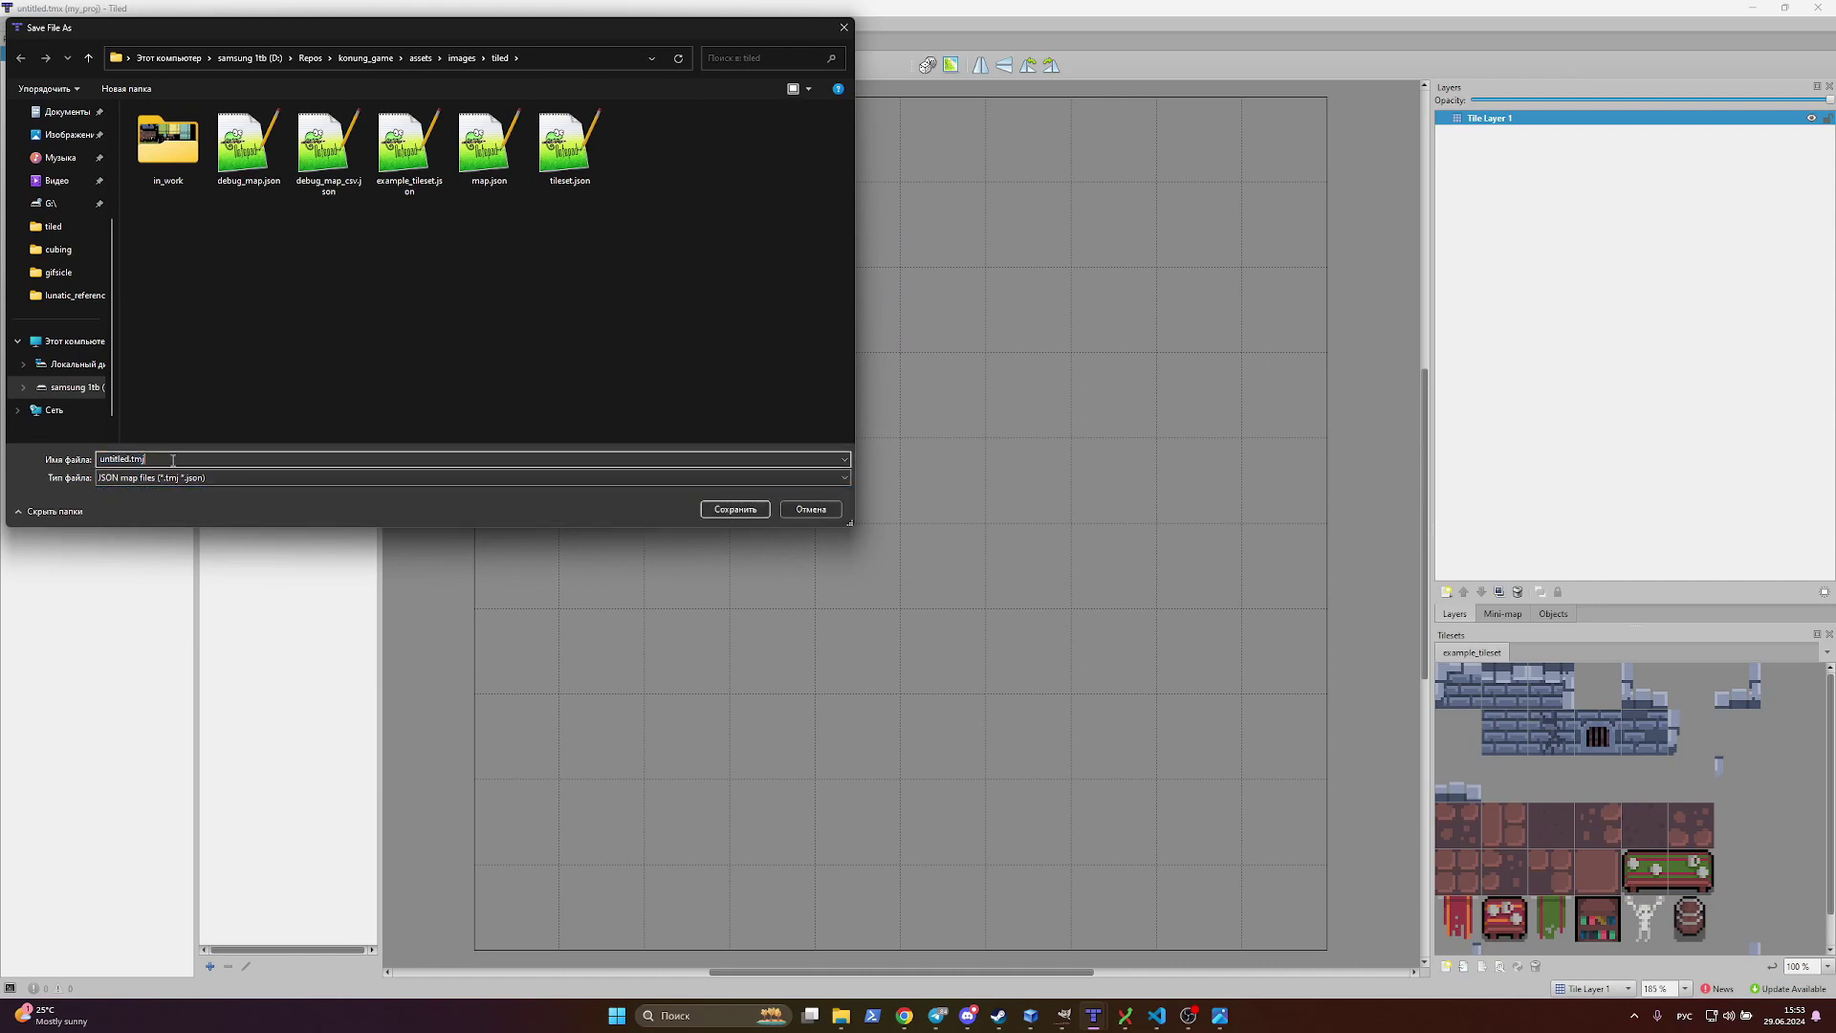
key(BackSpace)
key(BackSpace)
key(alt+shift)
double_click(123, 459)
text(example_map)
click(751, 513)
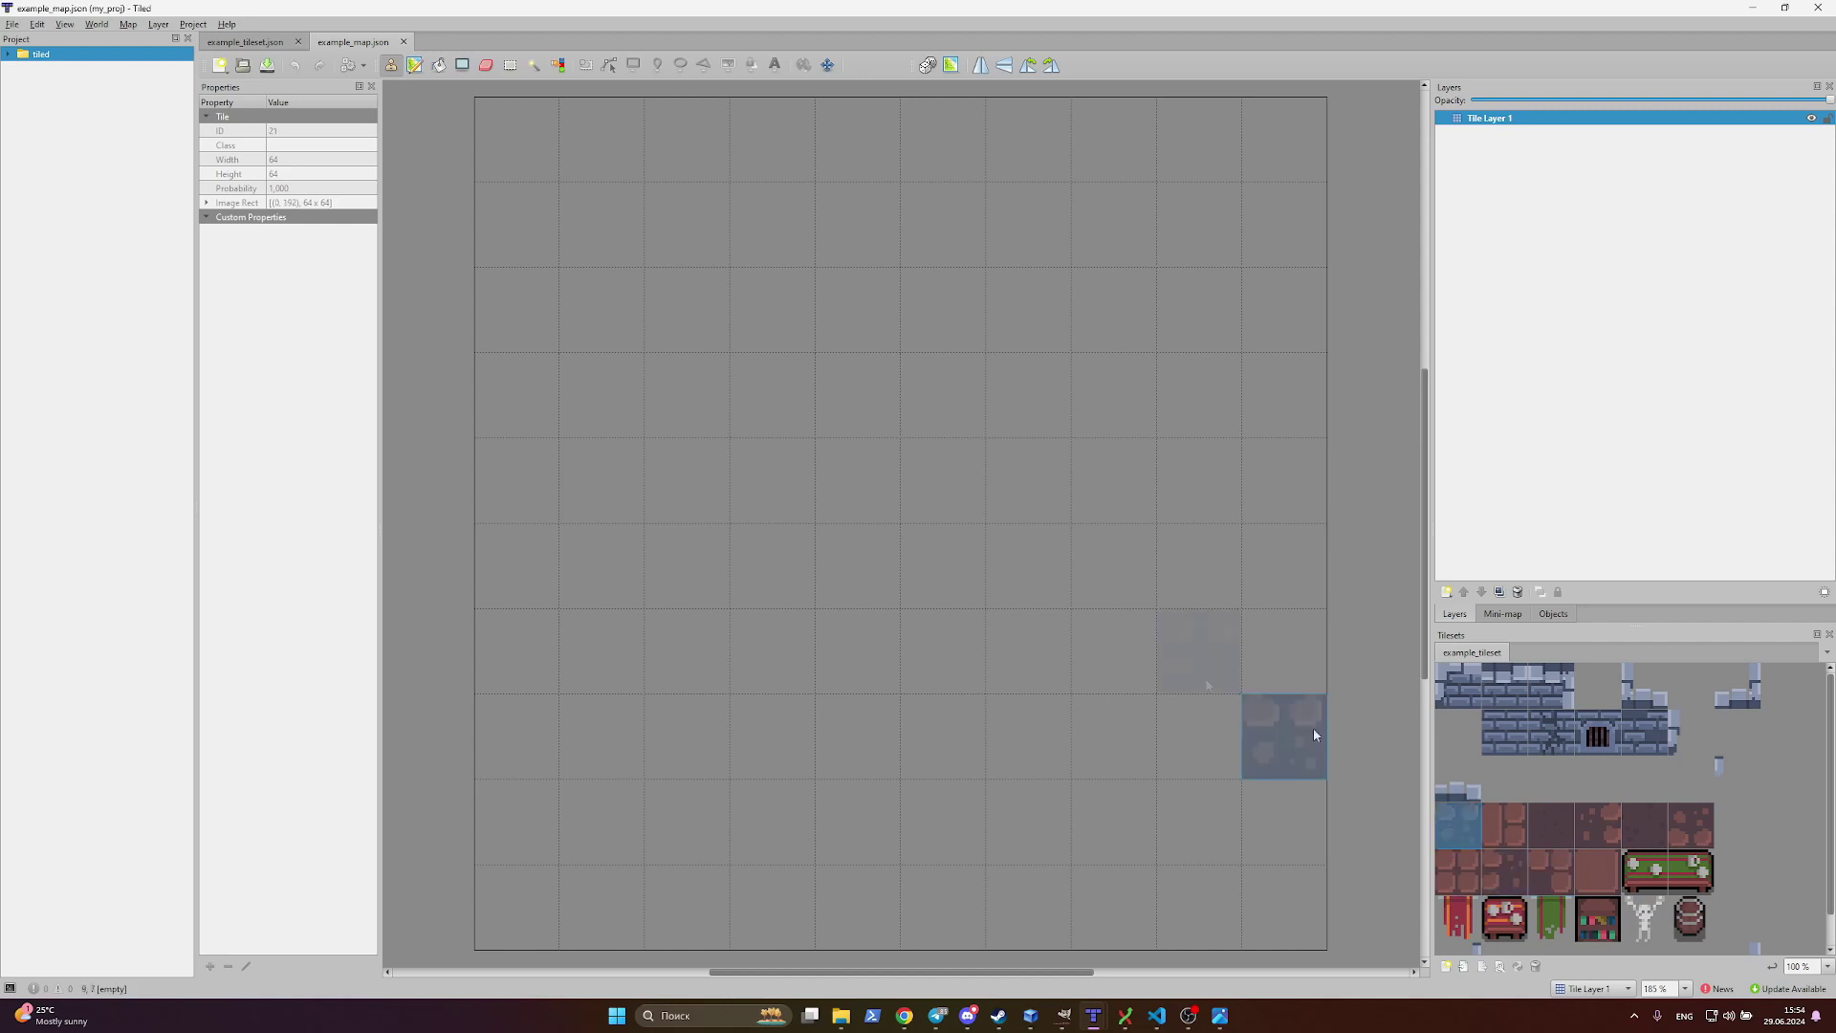
Step: Fill the whole map with a random mix of the red stone floor tiles and save the map
shift+click(1595, 871)
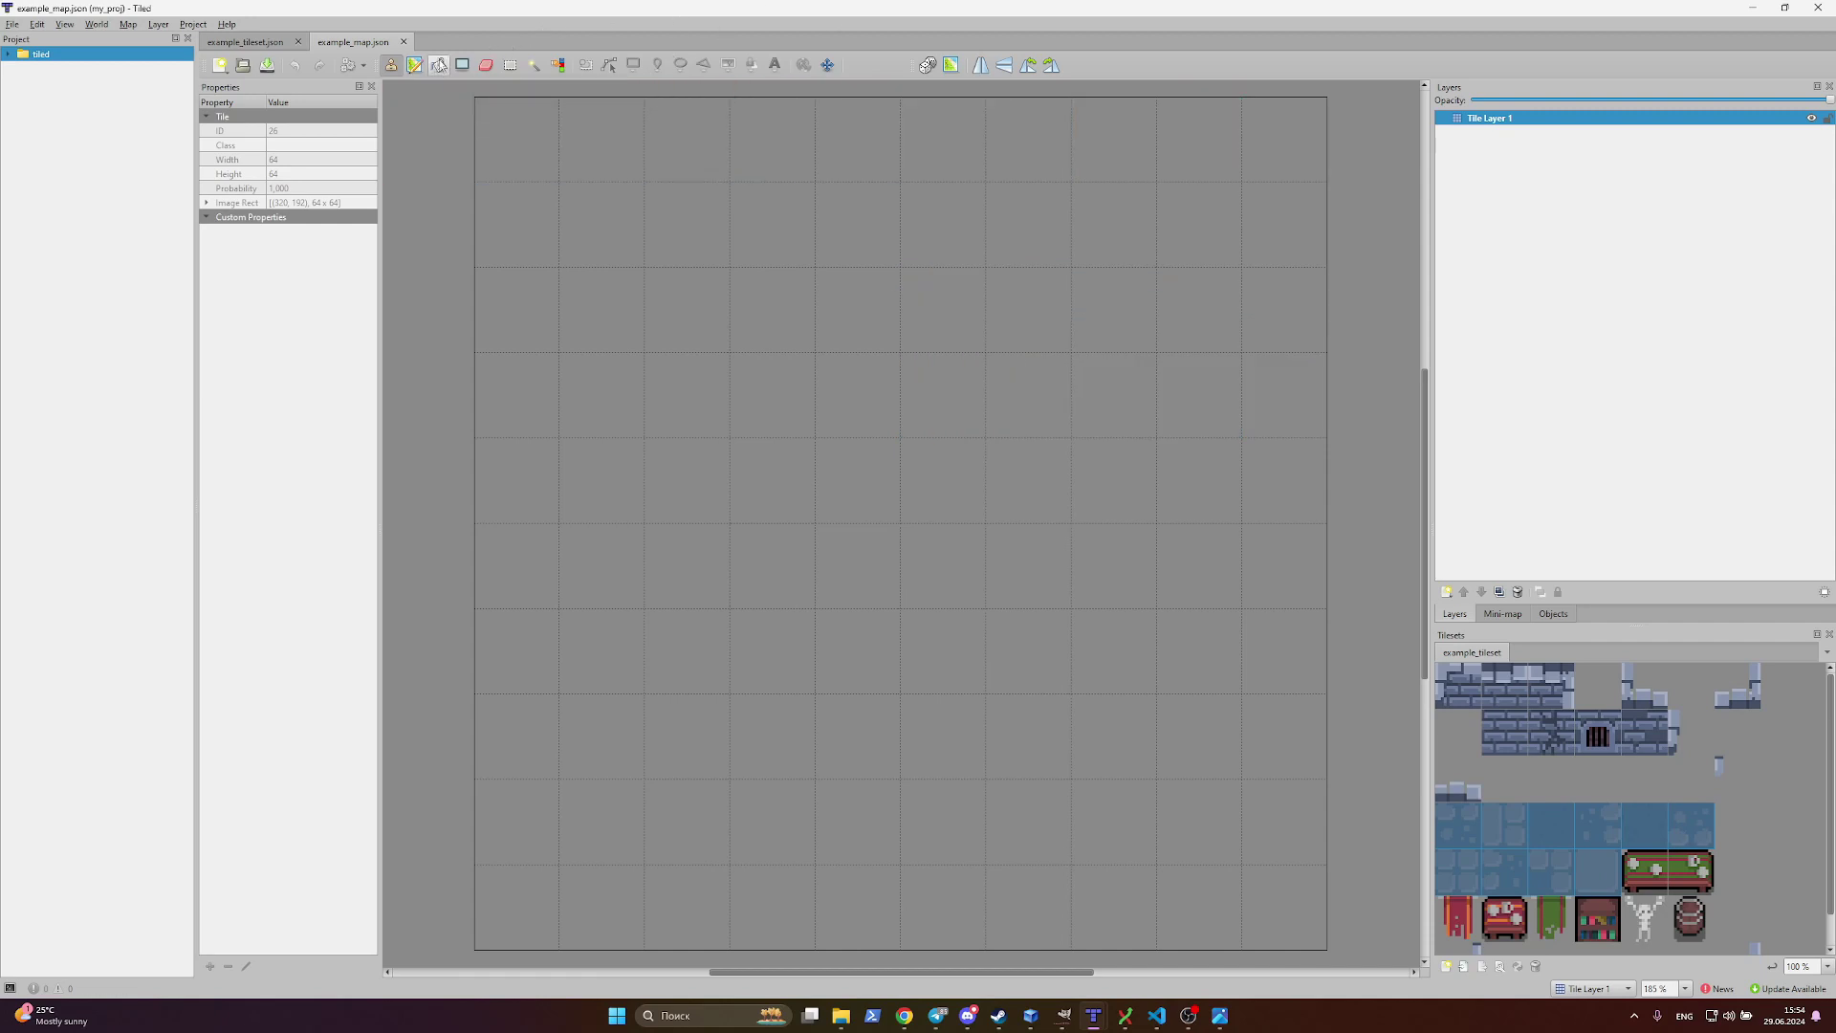
click(439, 66)
click(927, 65)
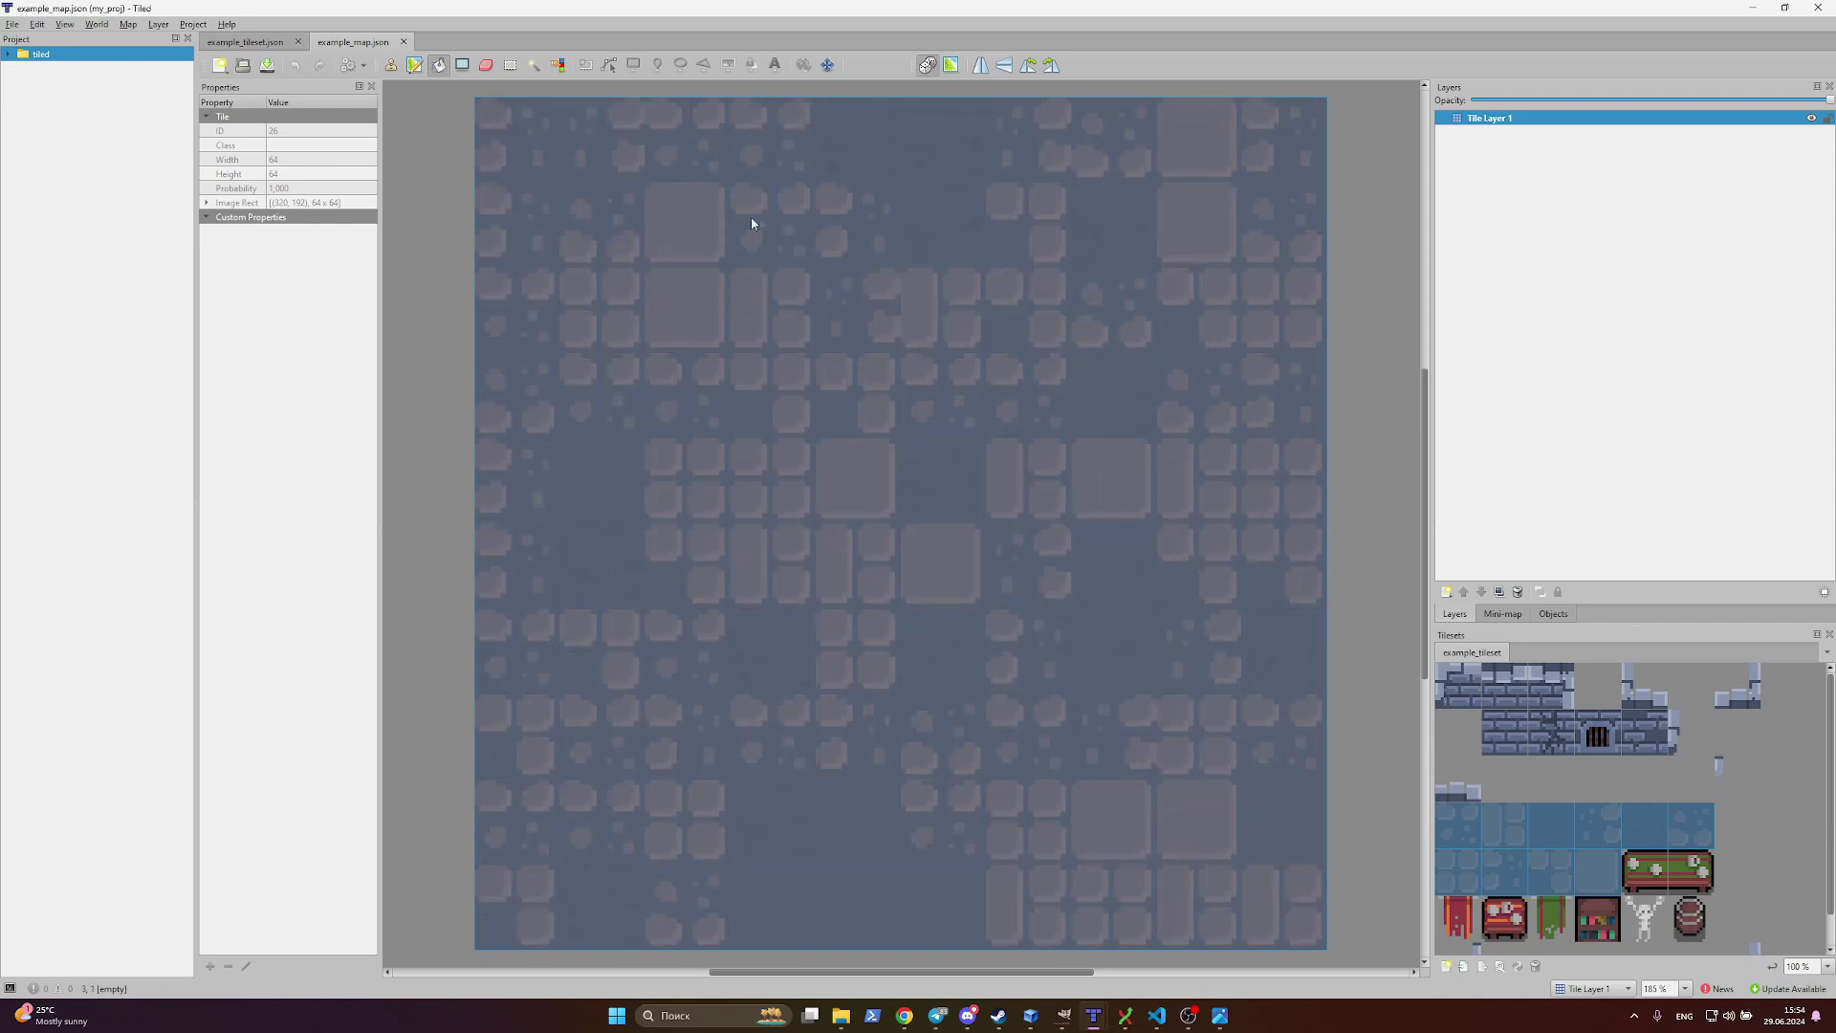
click(775, 225)
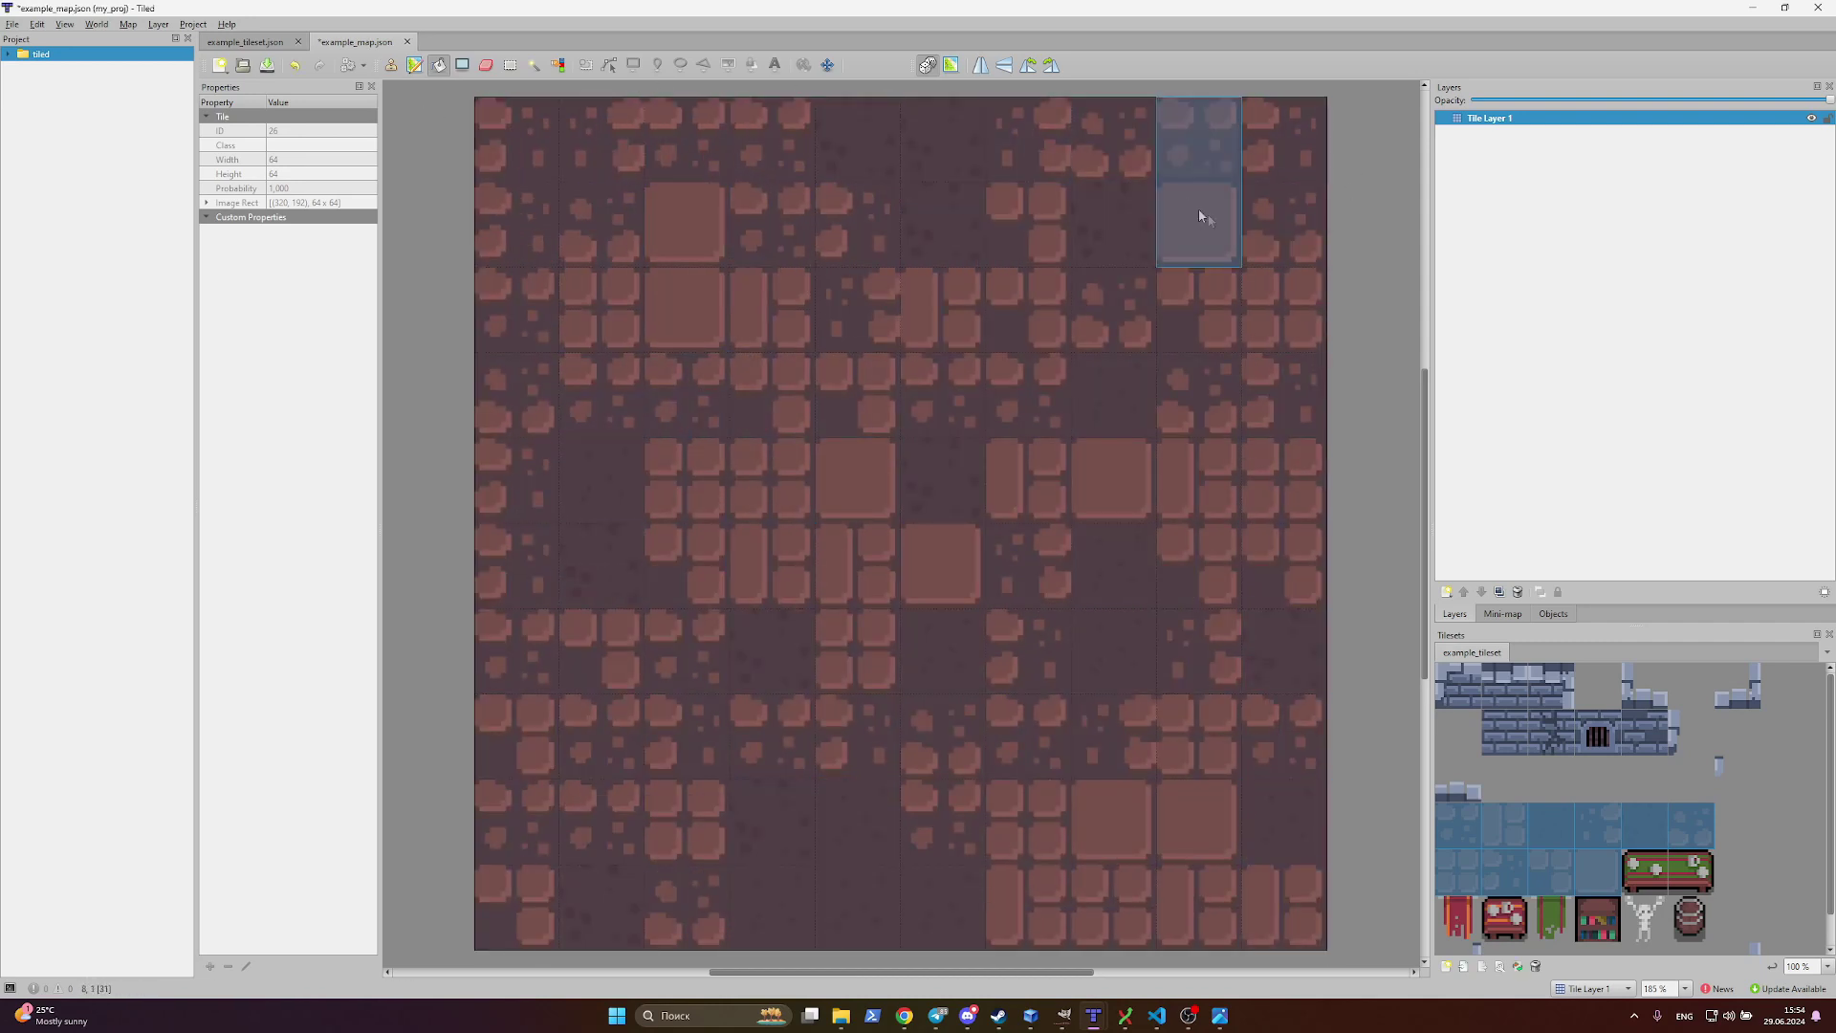
click(12, 24)
click(59, 131)
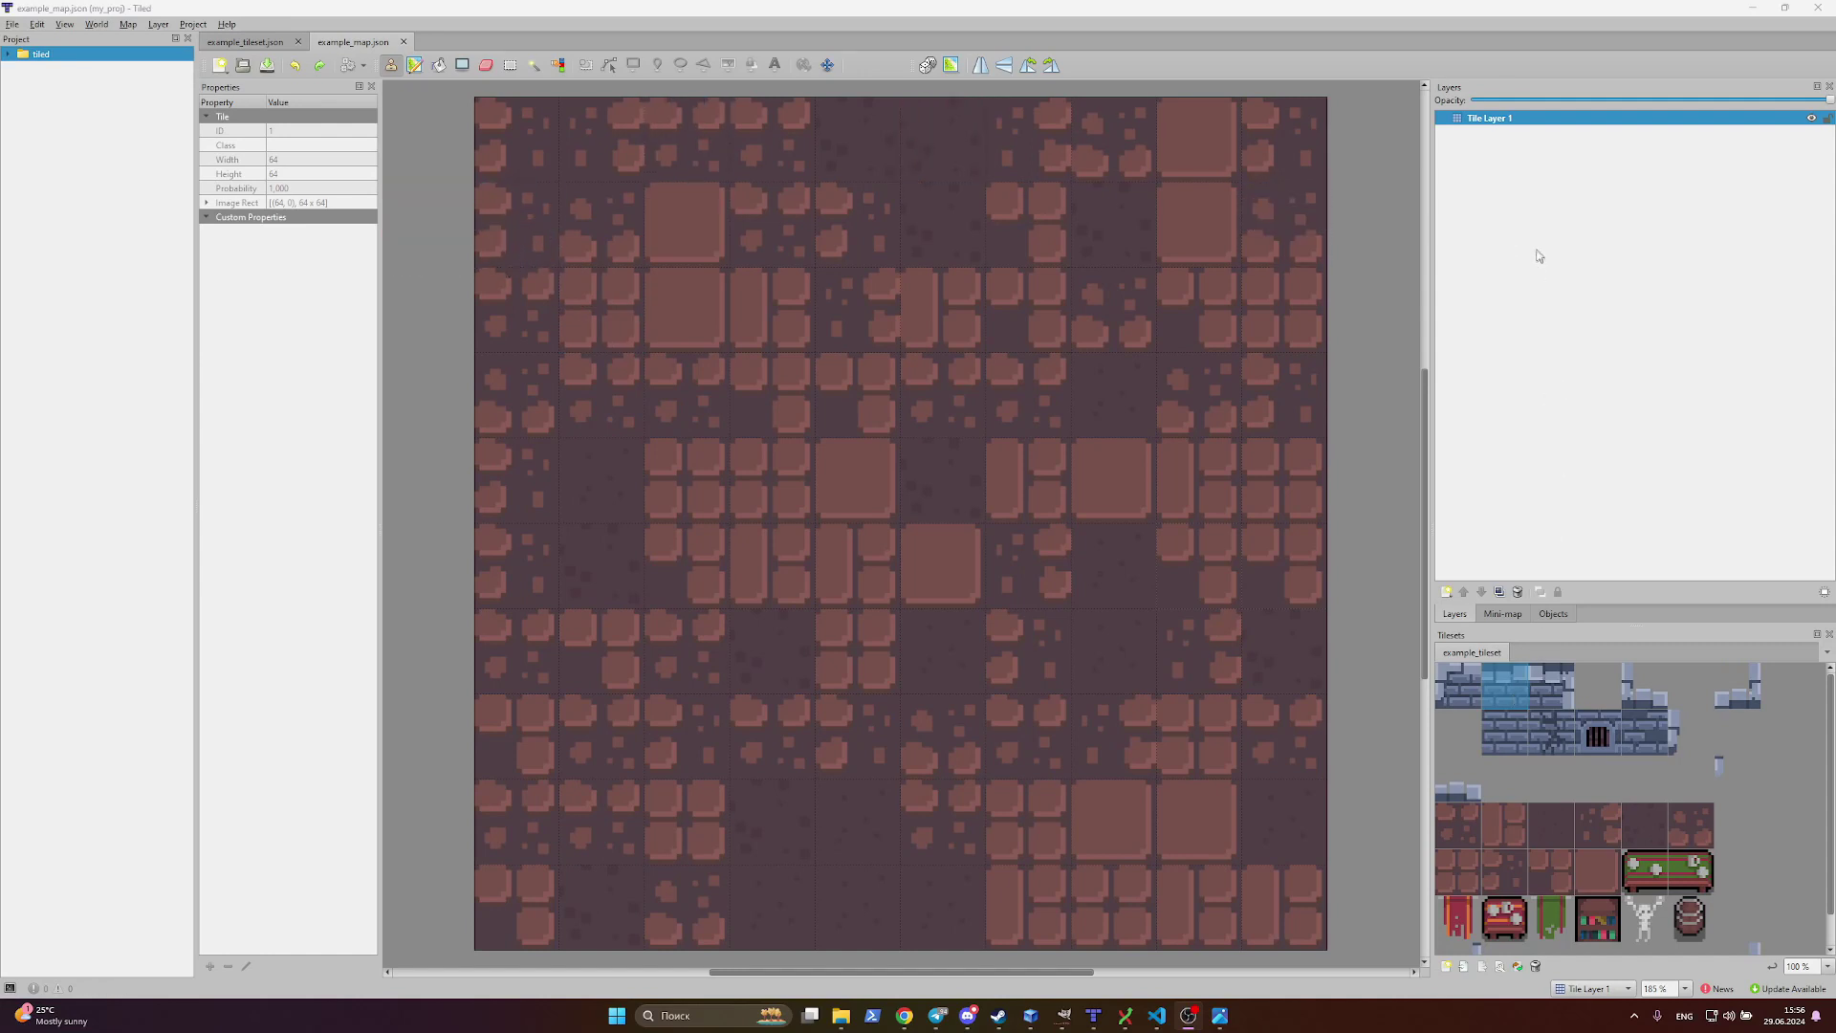
Step: Add a new tile layer above Tile Layer 1 and name it DecorationLayer
right_click(1485, 162)
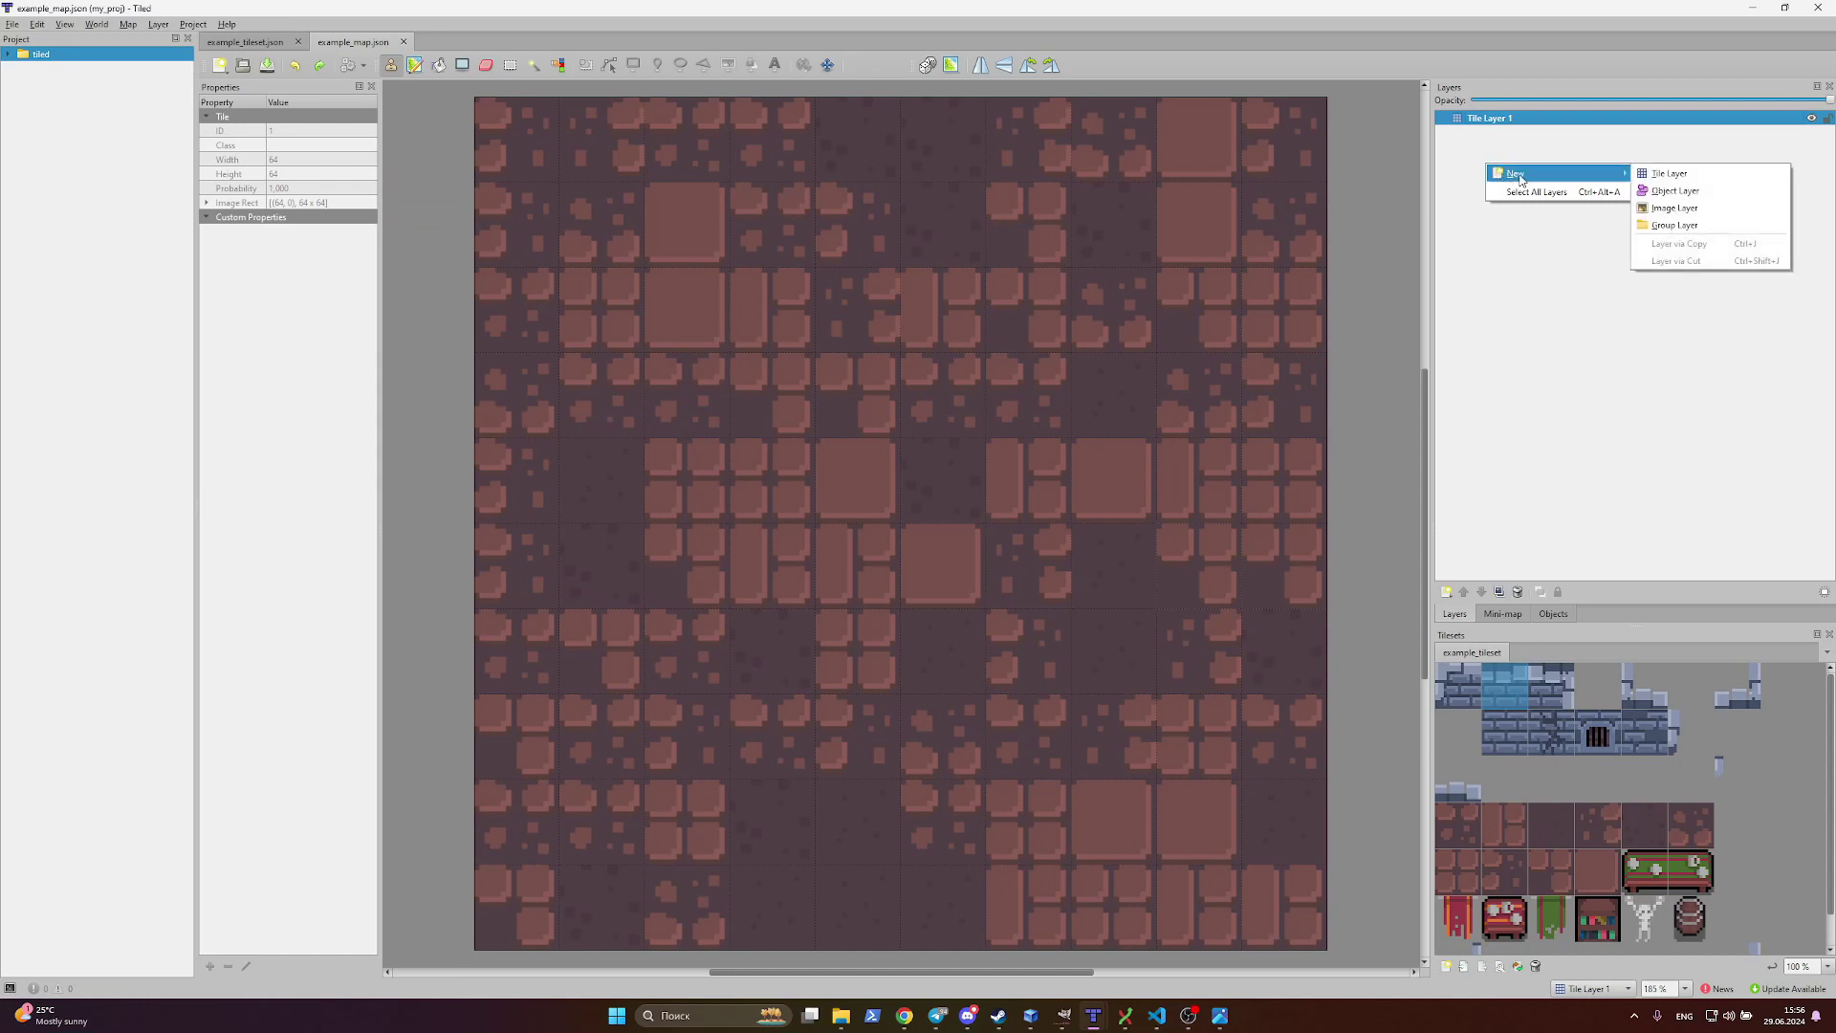
right_click(1495, 147)
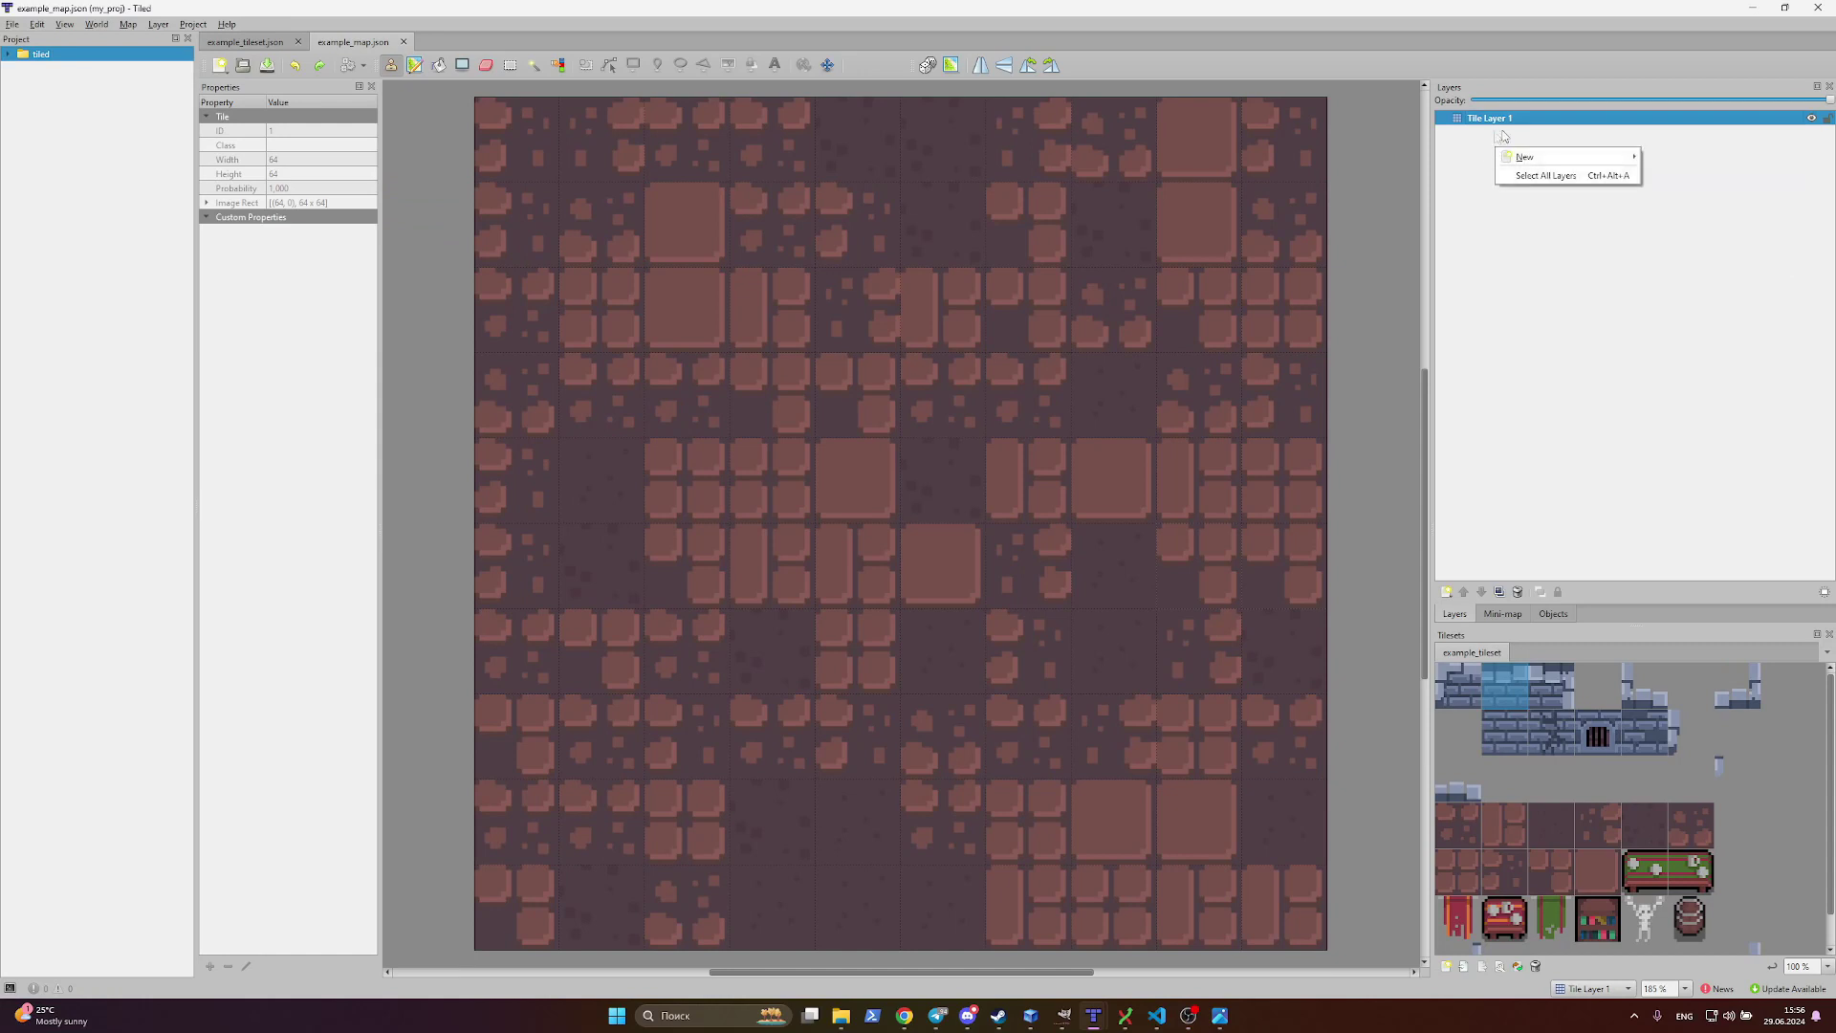
mouse_move(1526, 161)
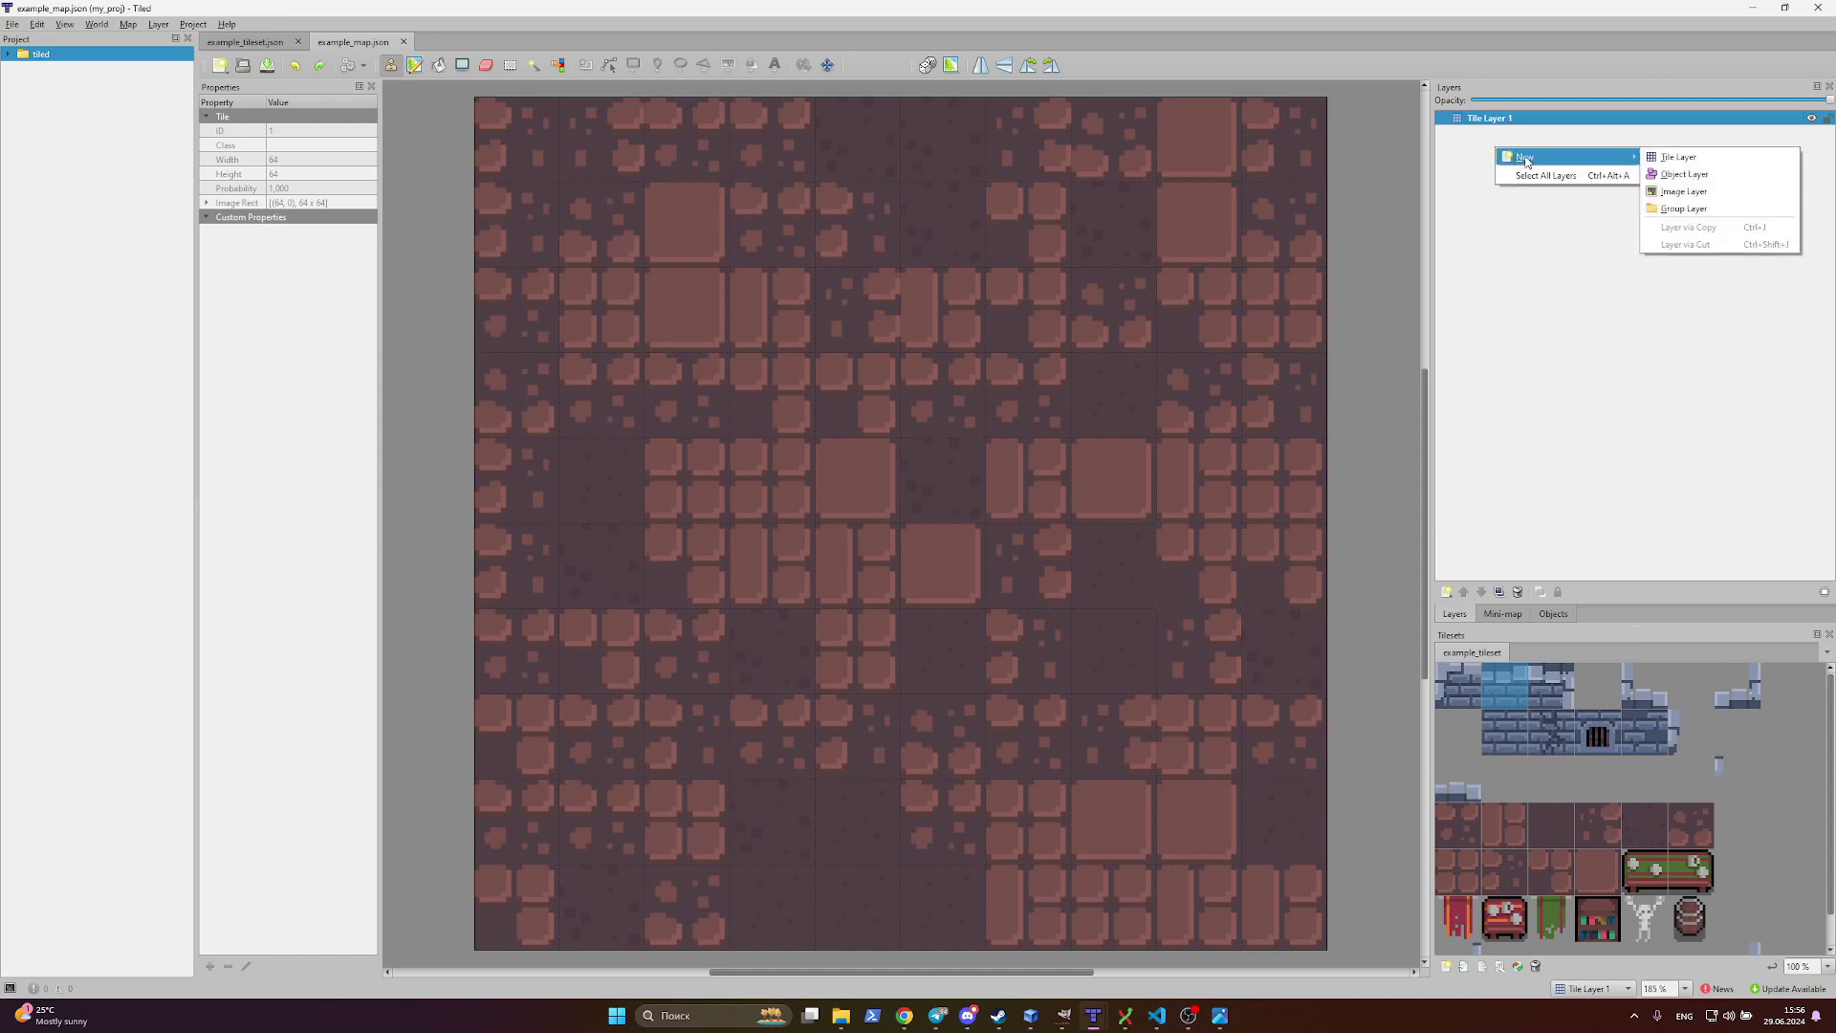
click(1699, 159)
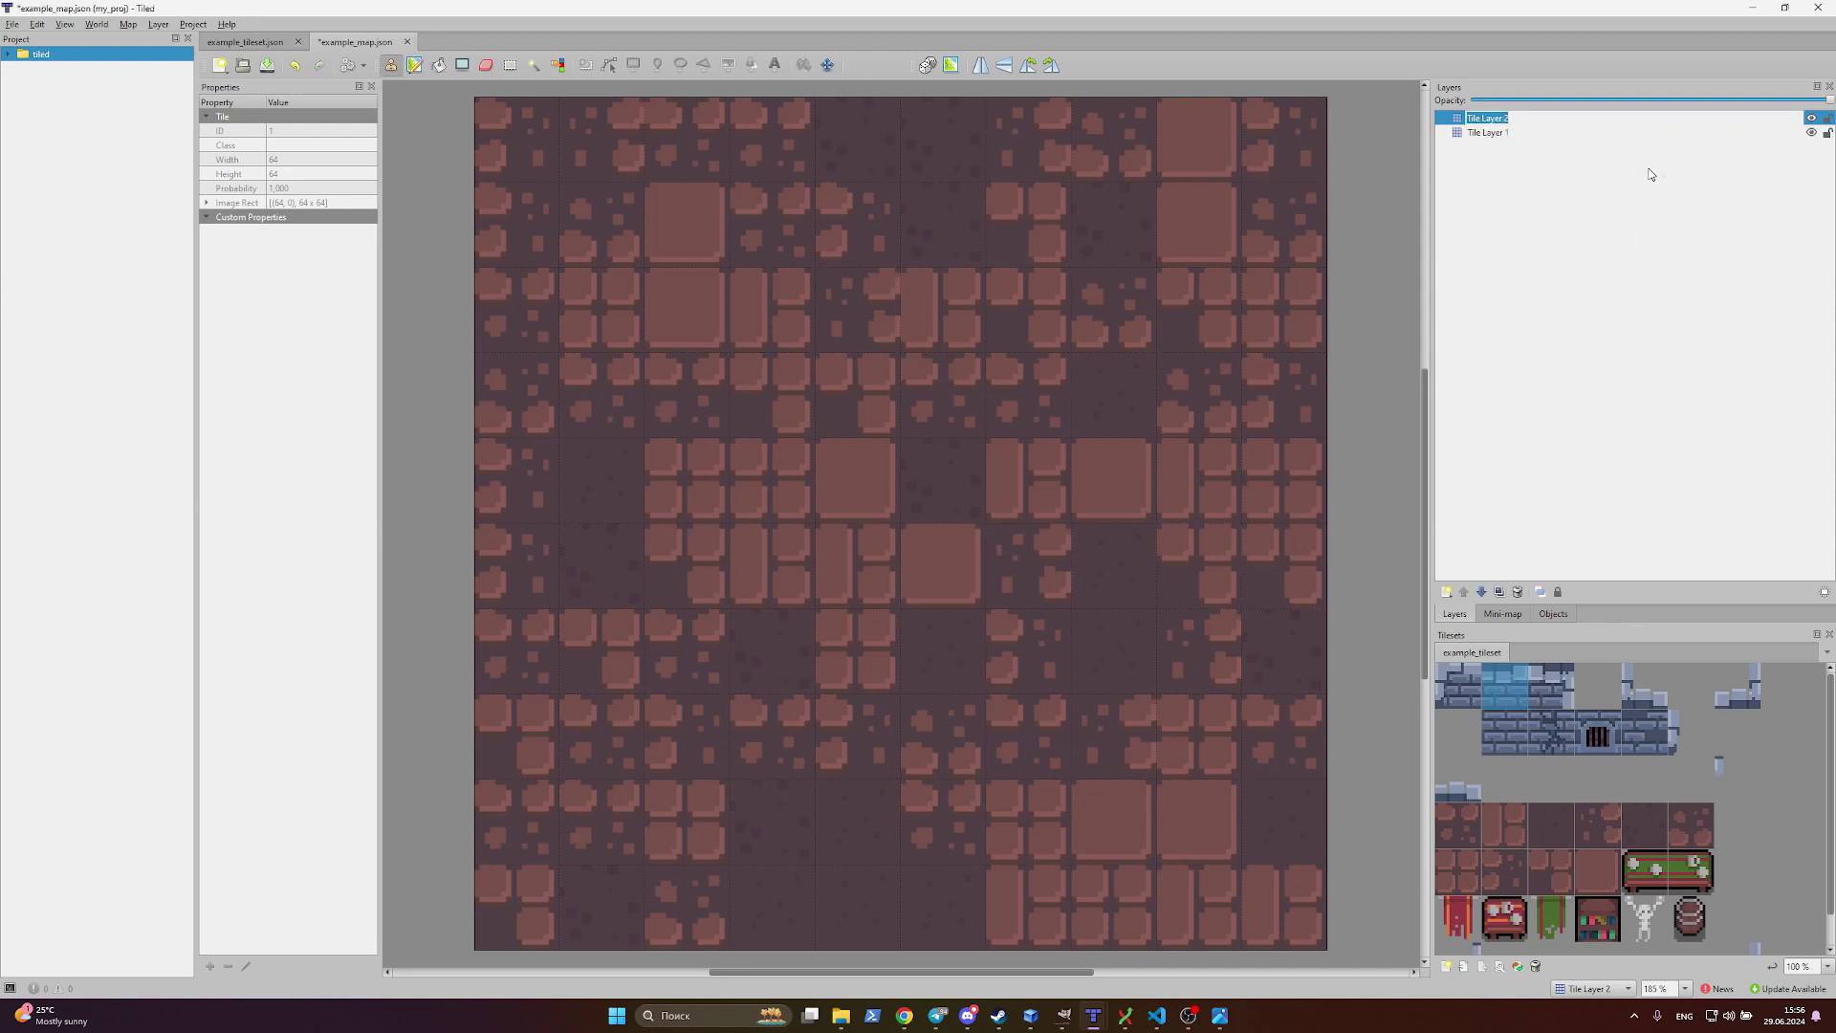
text(Decoration)
key(Return)
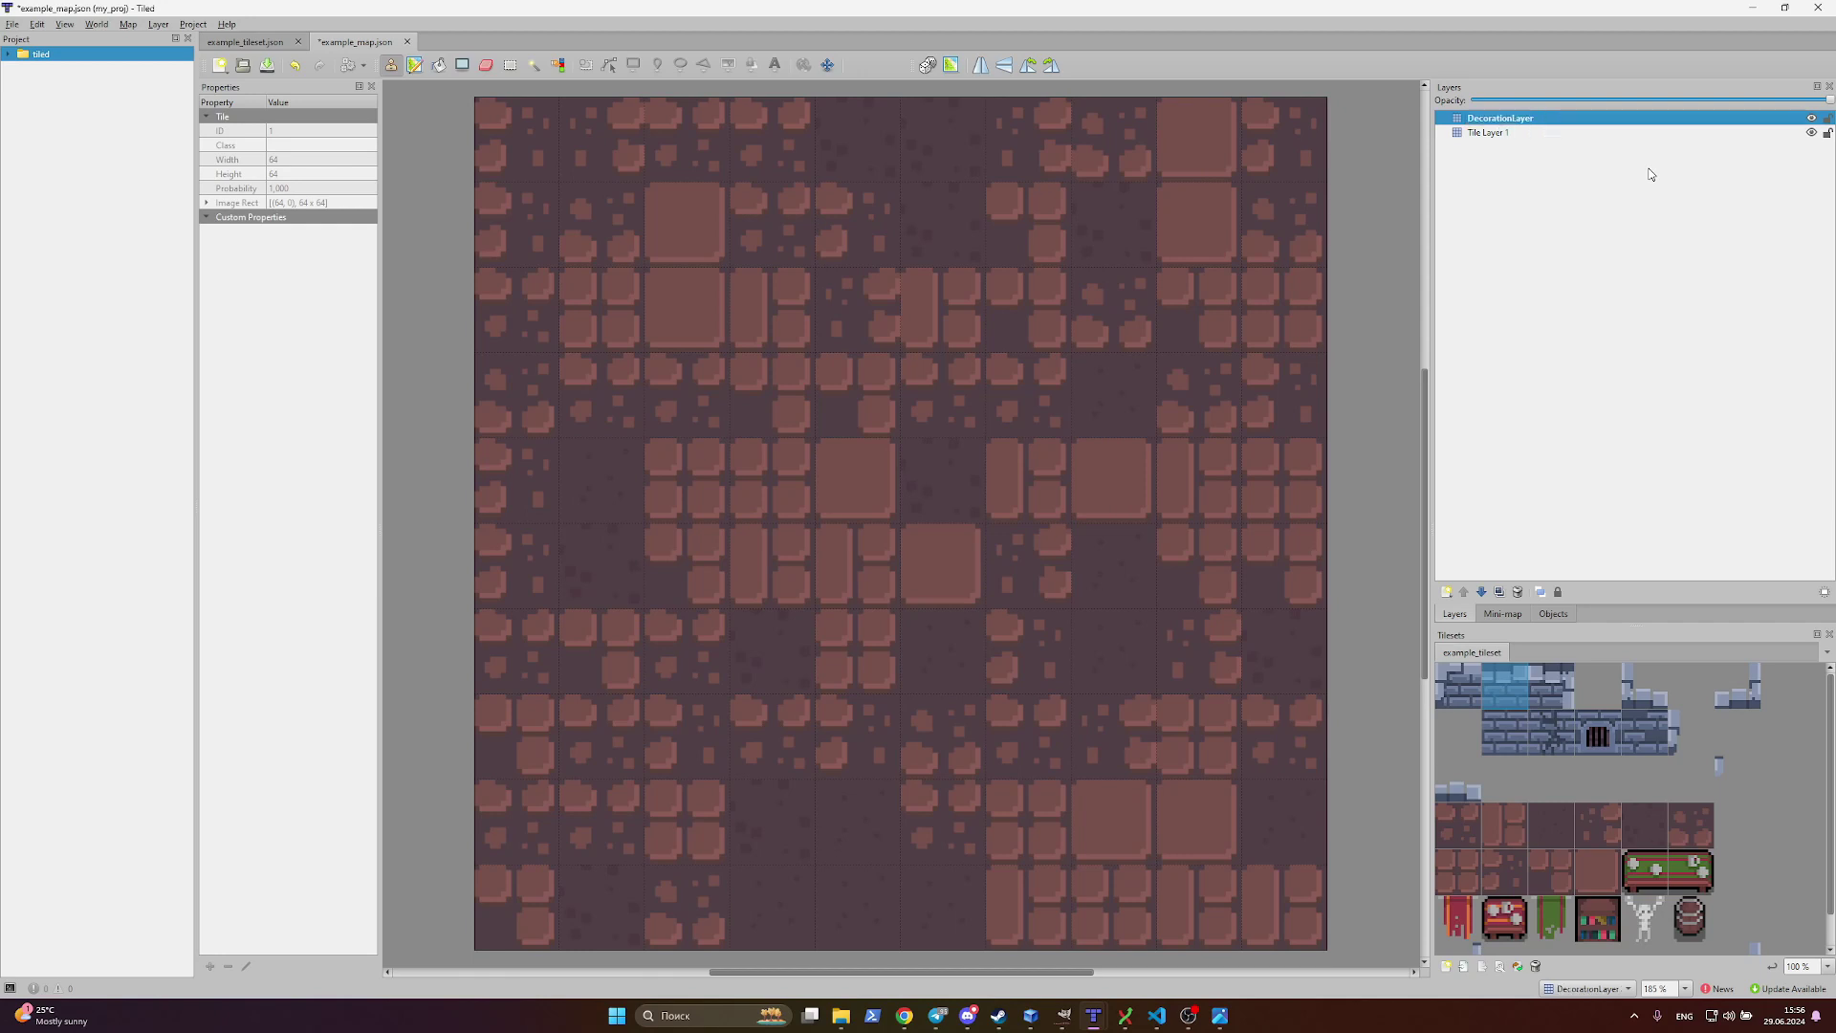
Step: Stamp the battlement brick wall tile along the map's top row between the two corner cells on DecorationLayer
click(1519, 119)
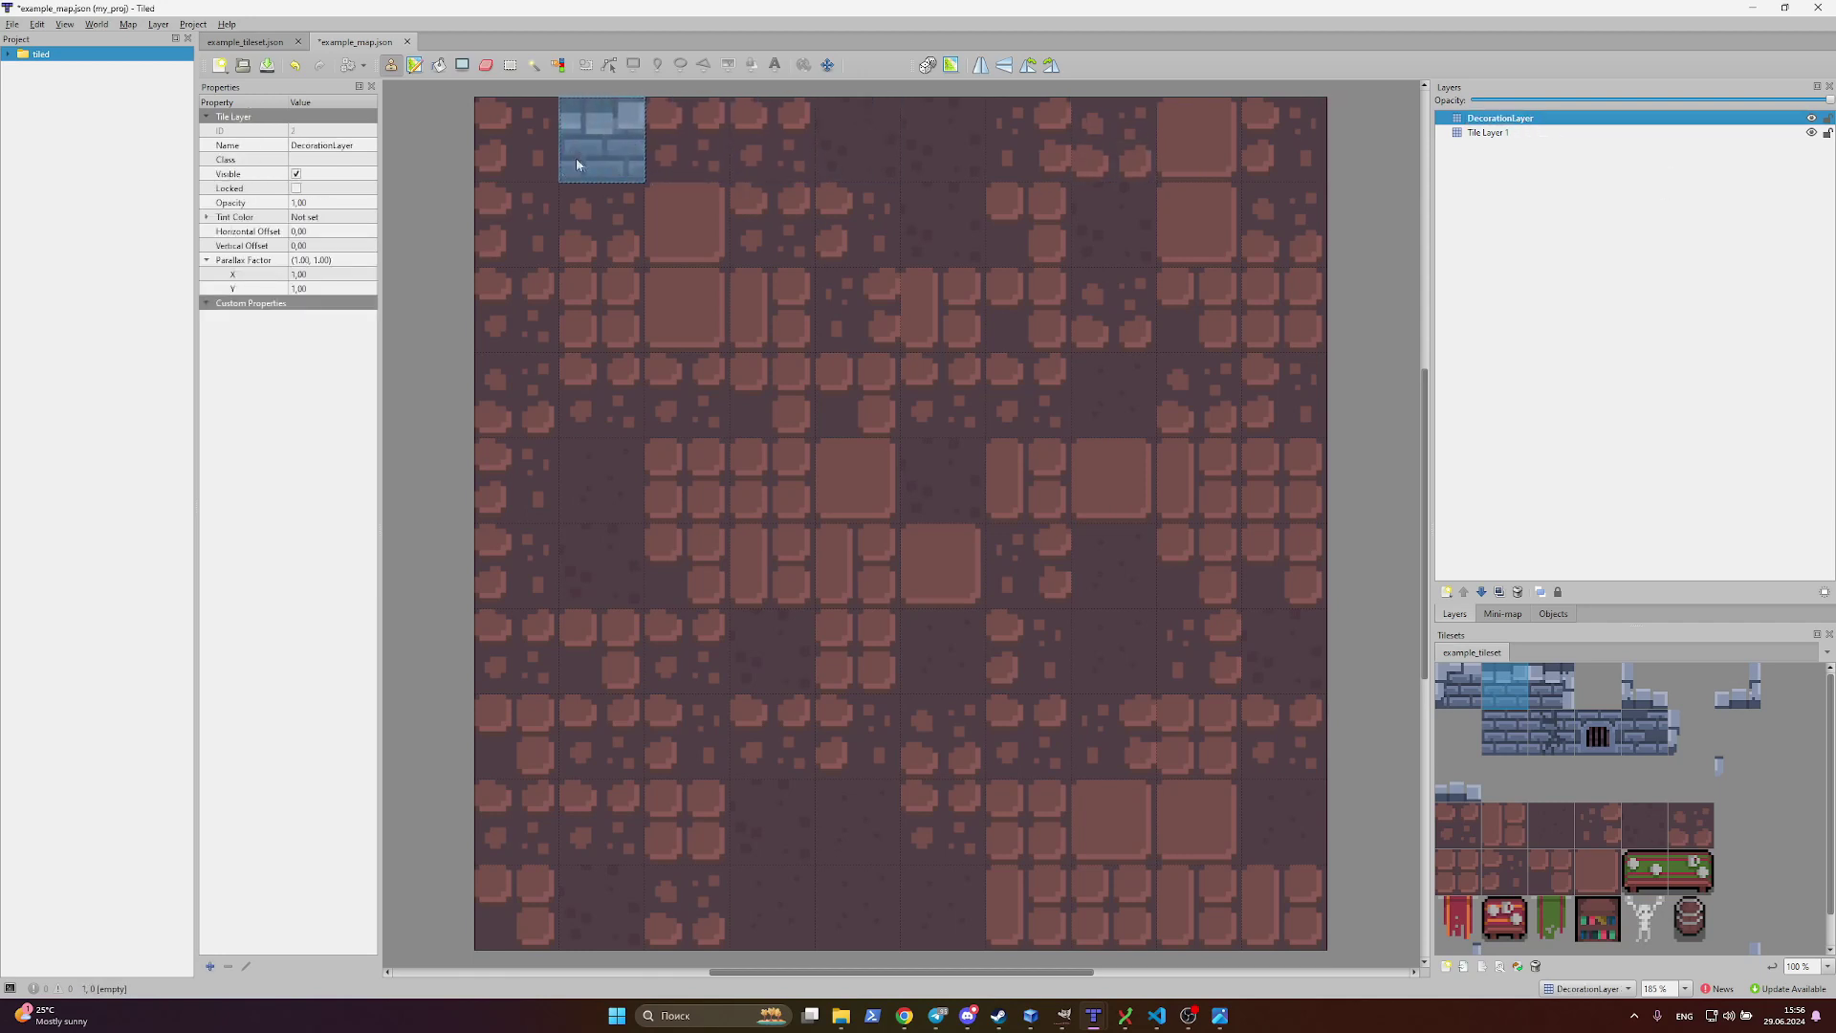
click(1506, 695)
drag(602, 138, 1029, 140)
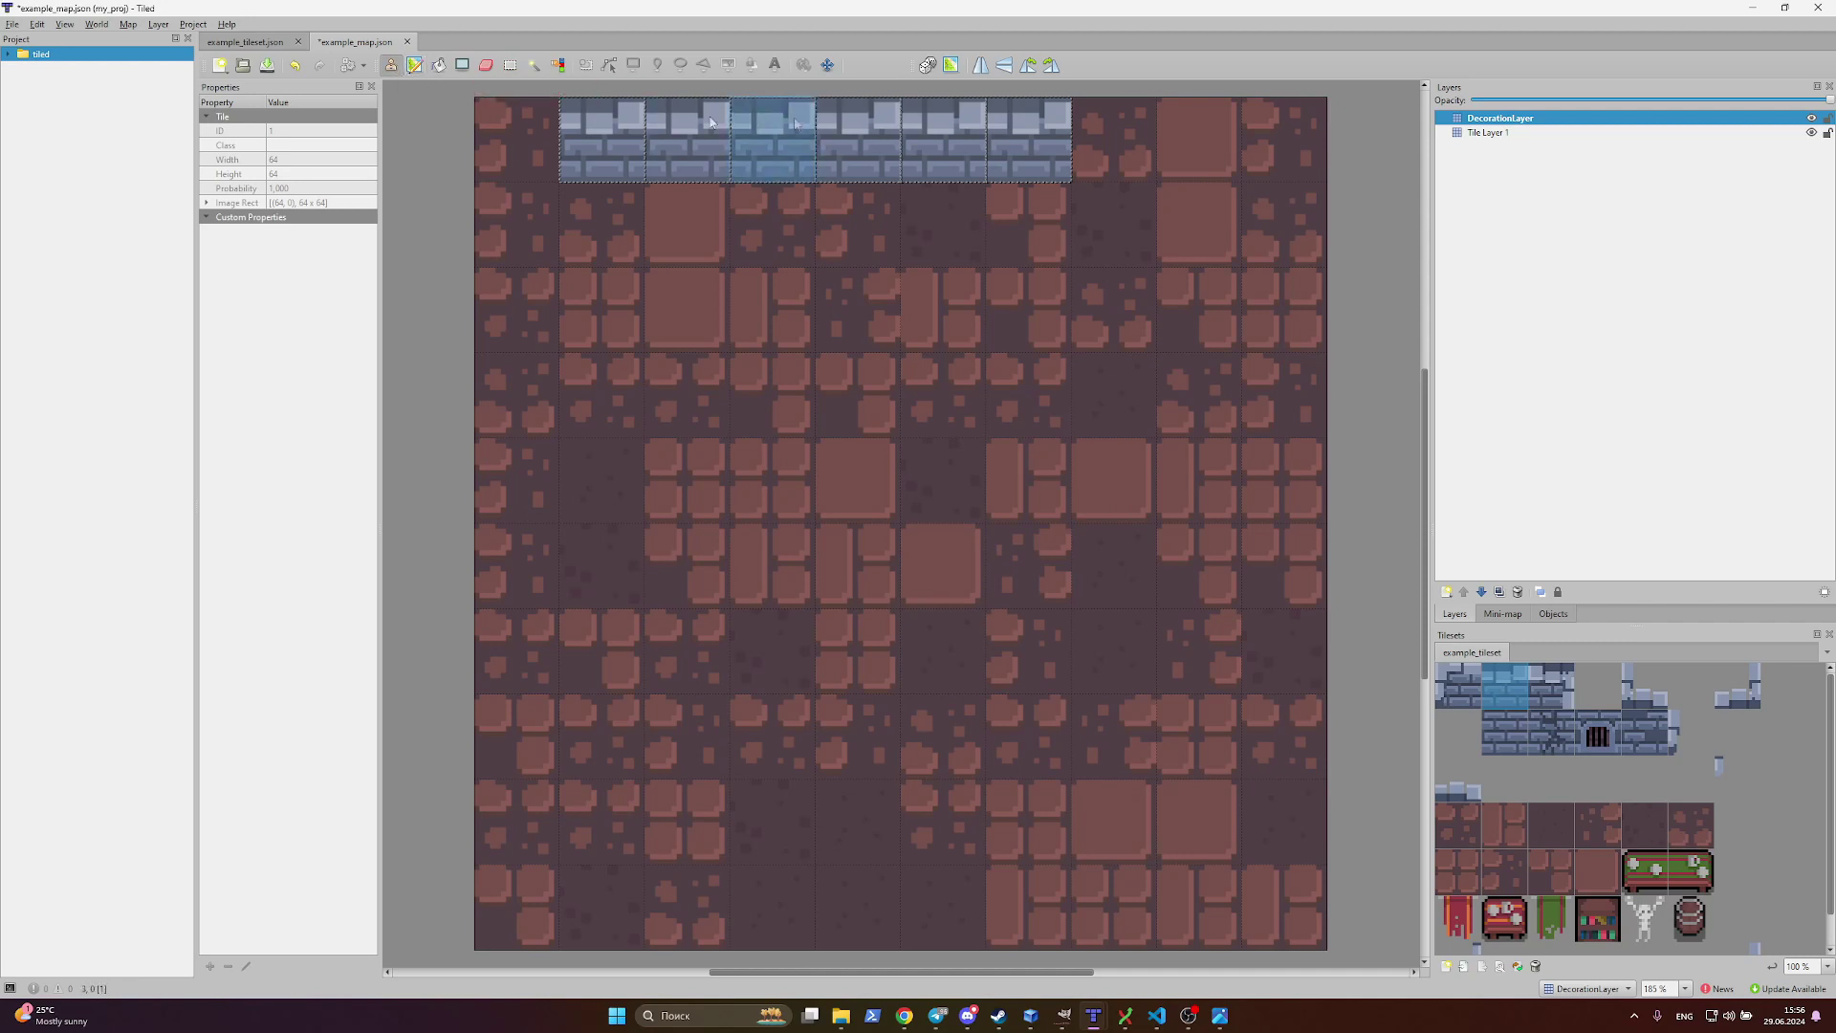
click(391, 65)
click(1117, 139)
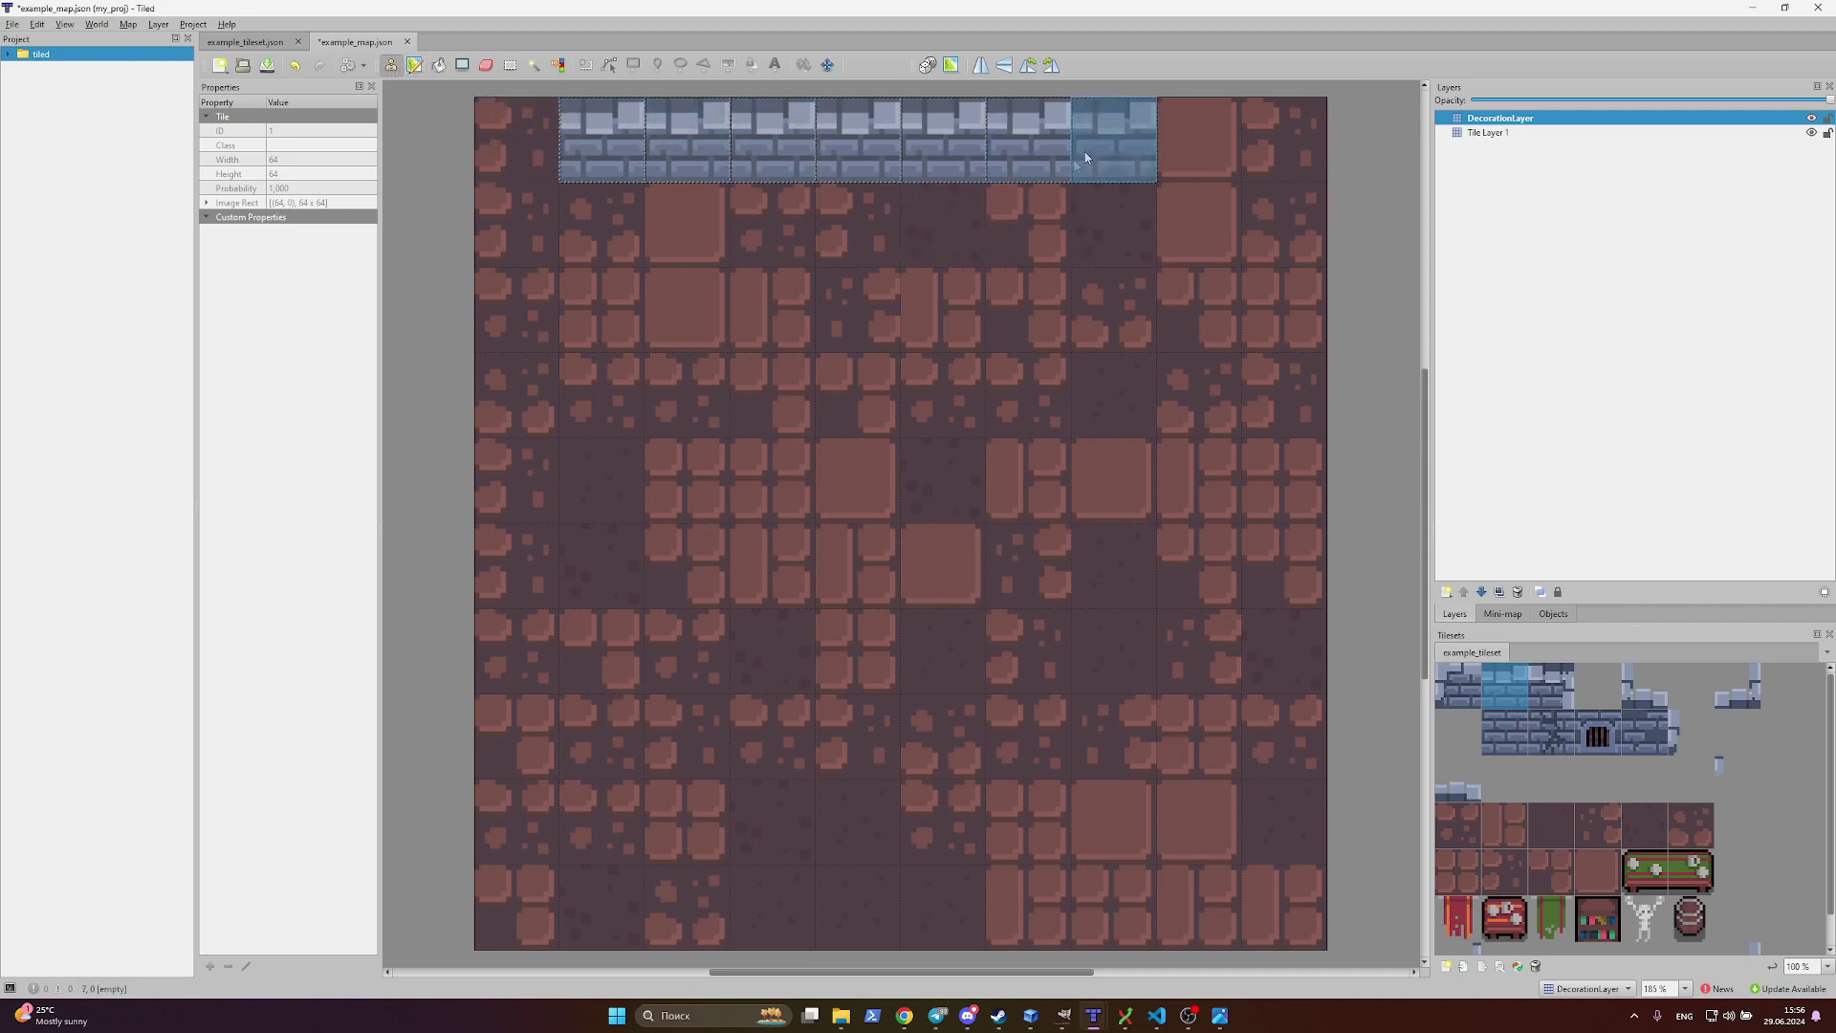
click(1200, 139)
Step: Place the first wall corner tile in both corner cells of the map's top row
click(1459, 686)
click(516, 138)
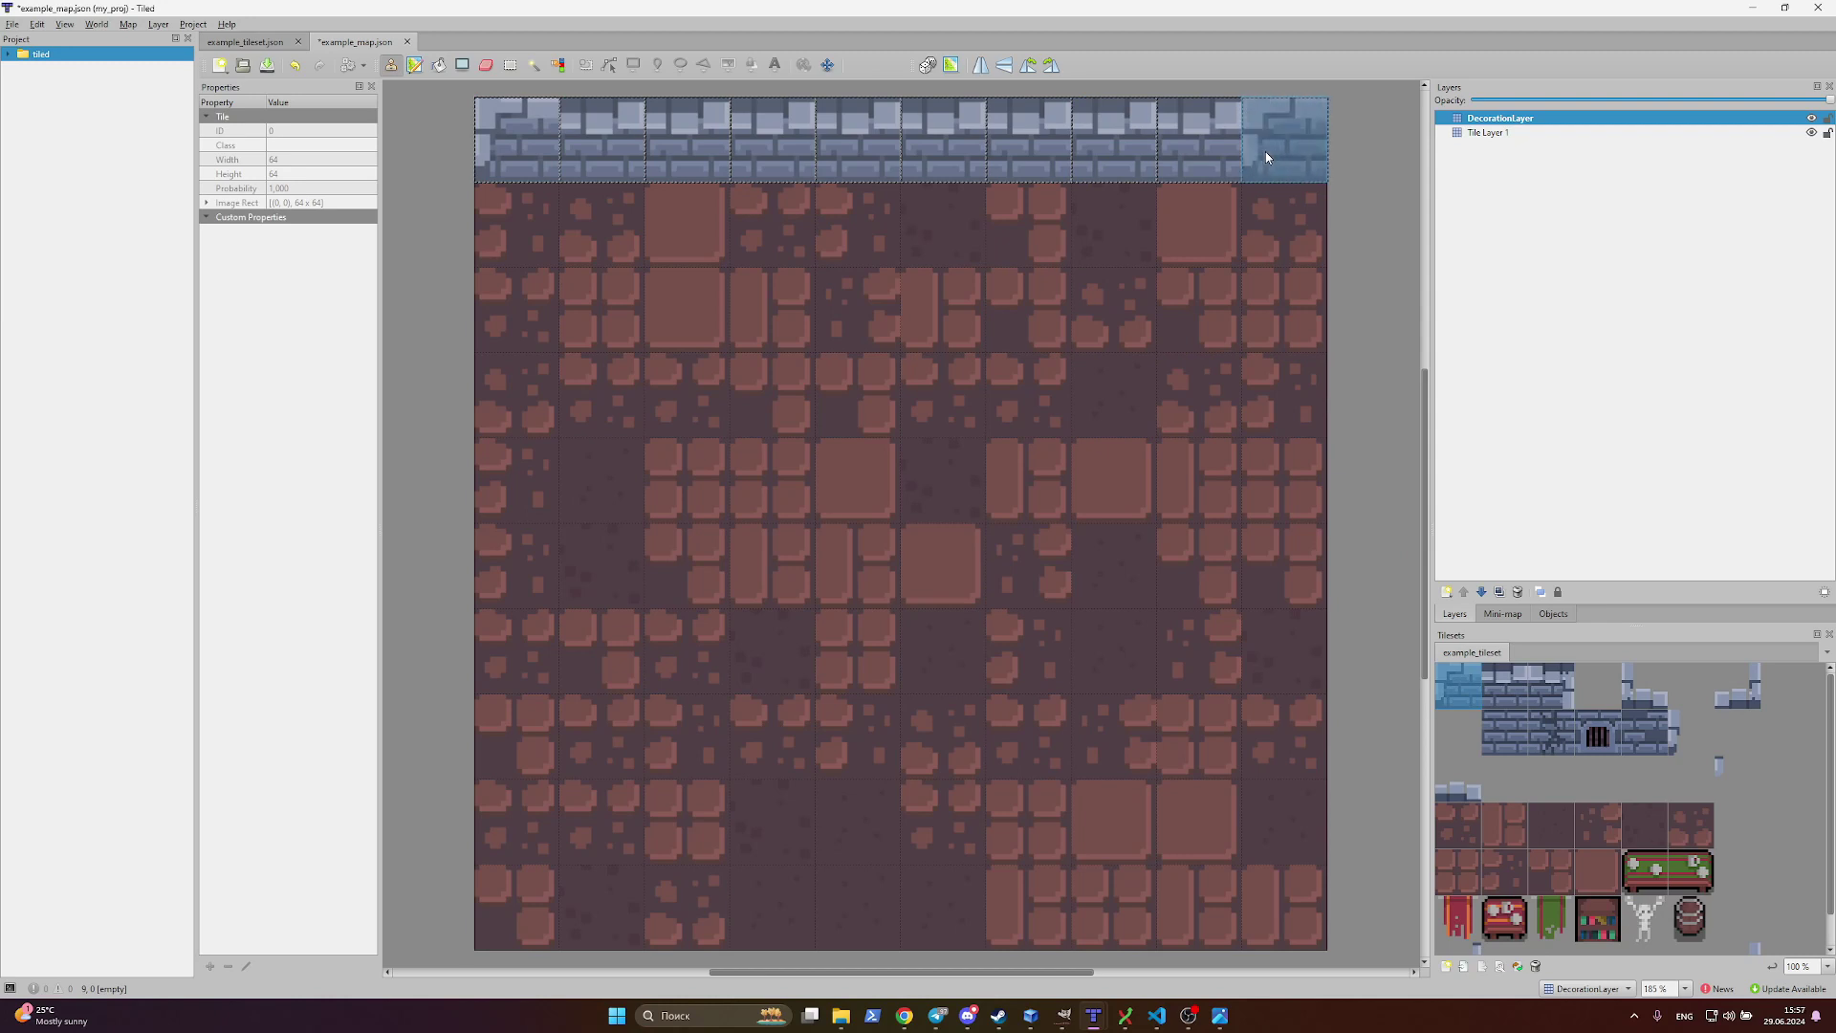
click(1265, 151)
Step: Mirror the narrow pillar tile horizontally and stamp it down the map's left column from below the top corner to the second-last row
click(1459, 777)
click(532, 218)
scroll(1763, 778, down, 1)
click(1743, 926)
key(x)
key(x)
key(x)
click(515, 240)
drag(532, 316, 530, 709)
scroll(530, 670, down, 2)
click(527, 544)
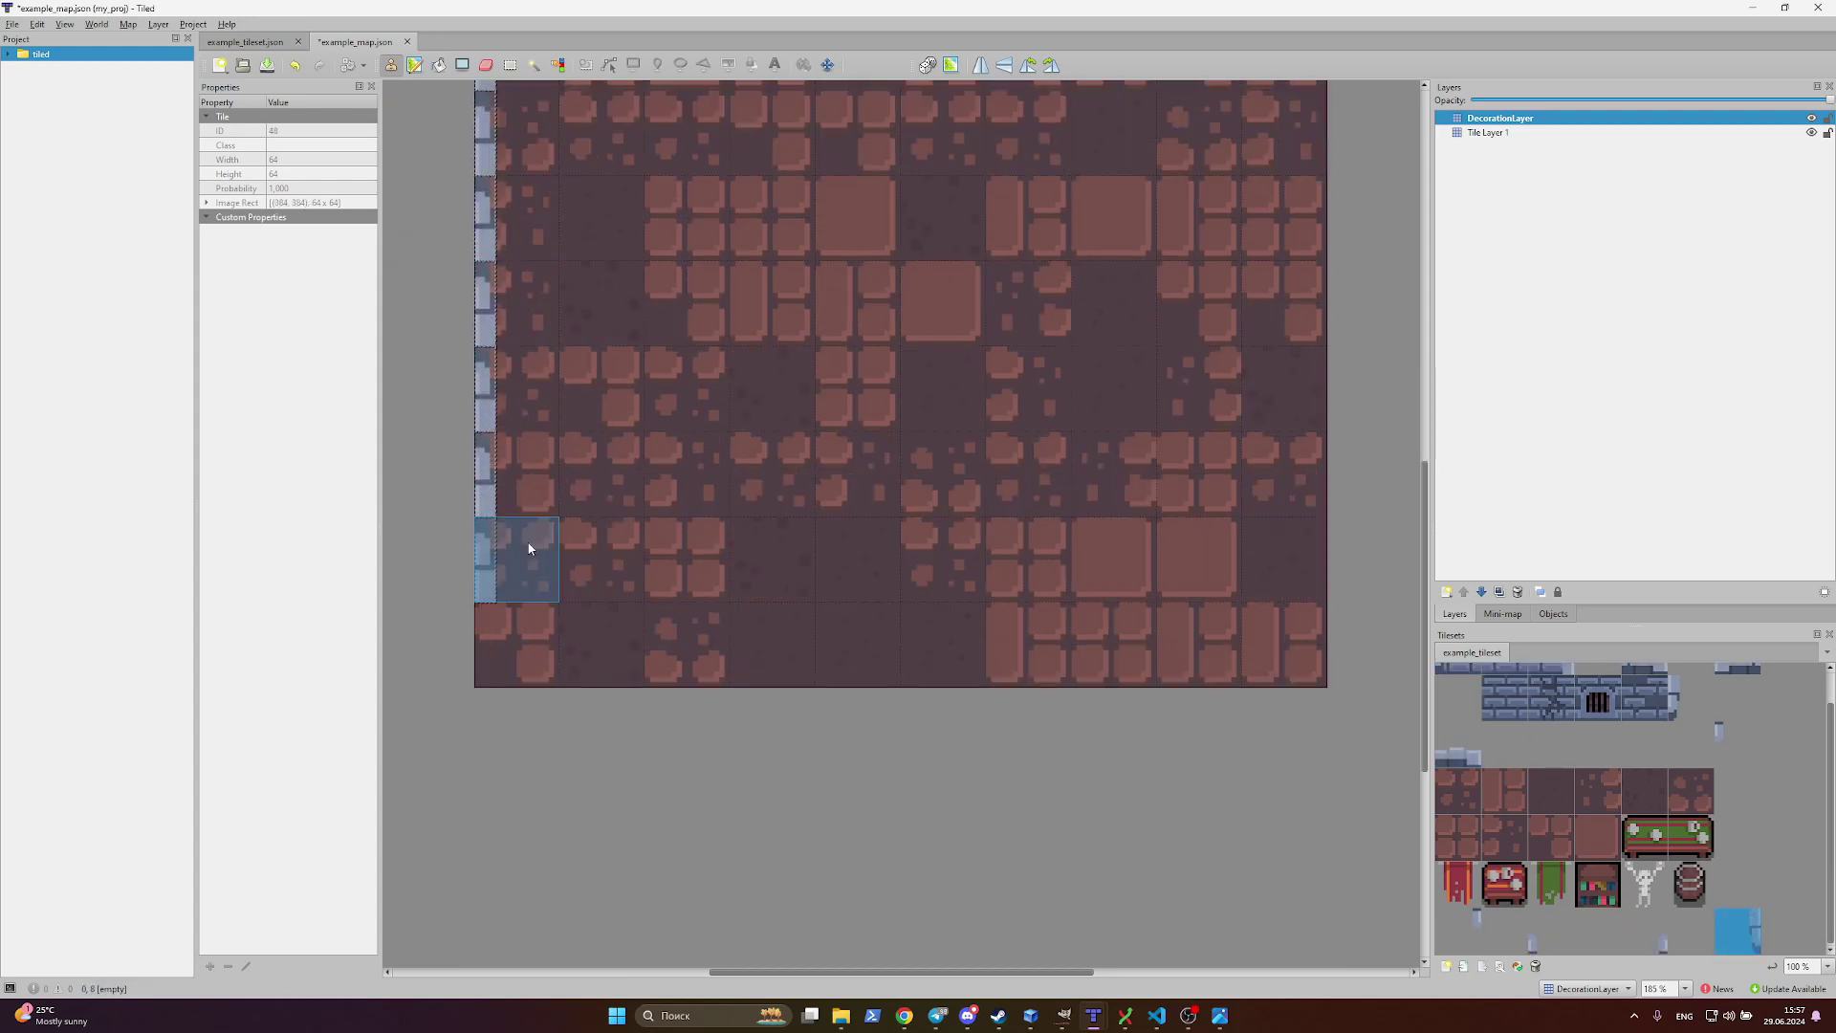
Step: Rotate the wall corner tile to fit and place it in the map's bottom-left cell
scroll(1740, 718, up, 1)
click(1755, 690)
key(shift+z)
key(z)
key(z)
click(497, 617)
Step: Line the map's bottom row with the low battlement tile and place a wall corner tile in the bottom-right cell
click(1459, 786)
drag(602, 636, 1189, 640)
click(1737, 691)
click(1273, 647)
Step: Rotate the low battlement tile upright and stamp it along the map's right column between the two corner cells
scroll(1273, 647, up, 3)
click(1459, 758)
scroll(1270, 688, down, 2)
key(z)
key(z)
key(z)
drag(1271, 696, 1289, 286)
scroll(1291, 306, up, 1)
drag(1292, 351, 1289, 224)
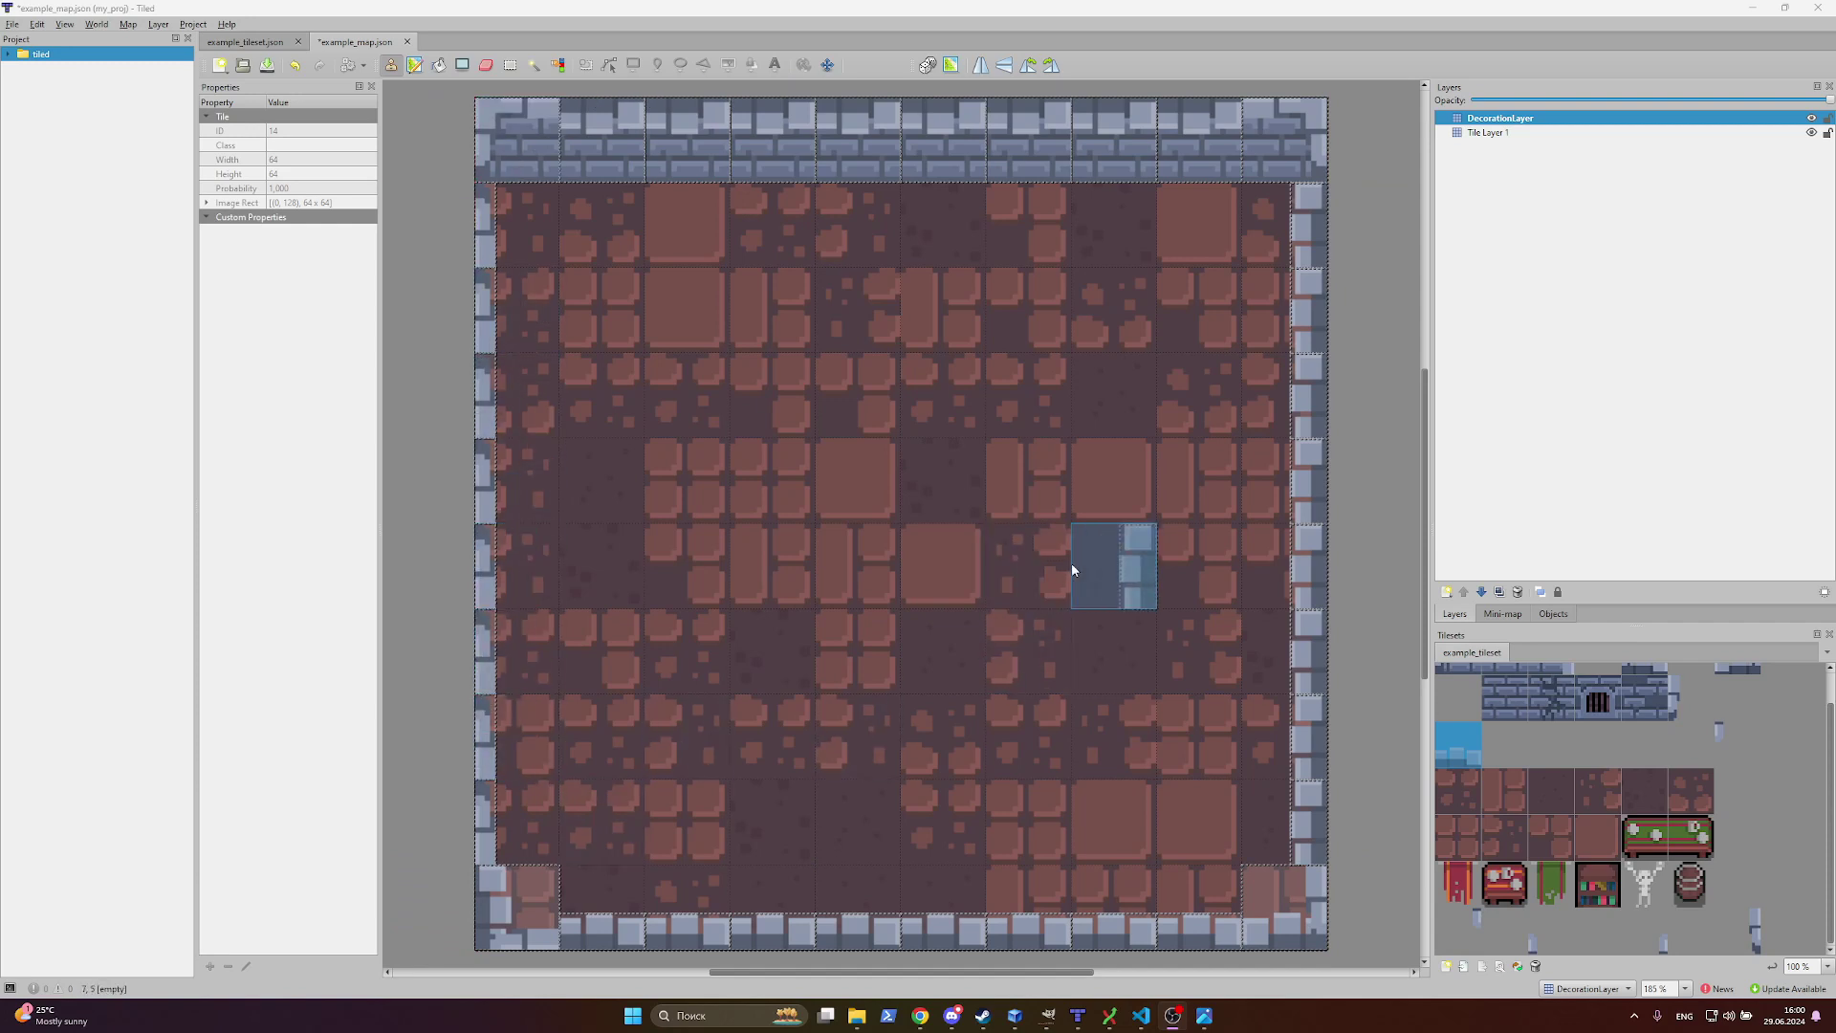
Step: Hide the Tilesets view and show it again
click(1829, 634)
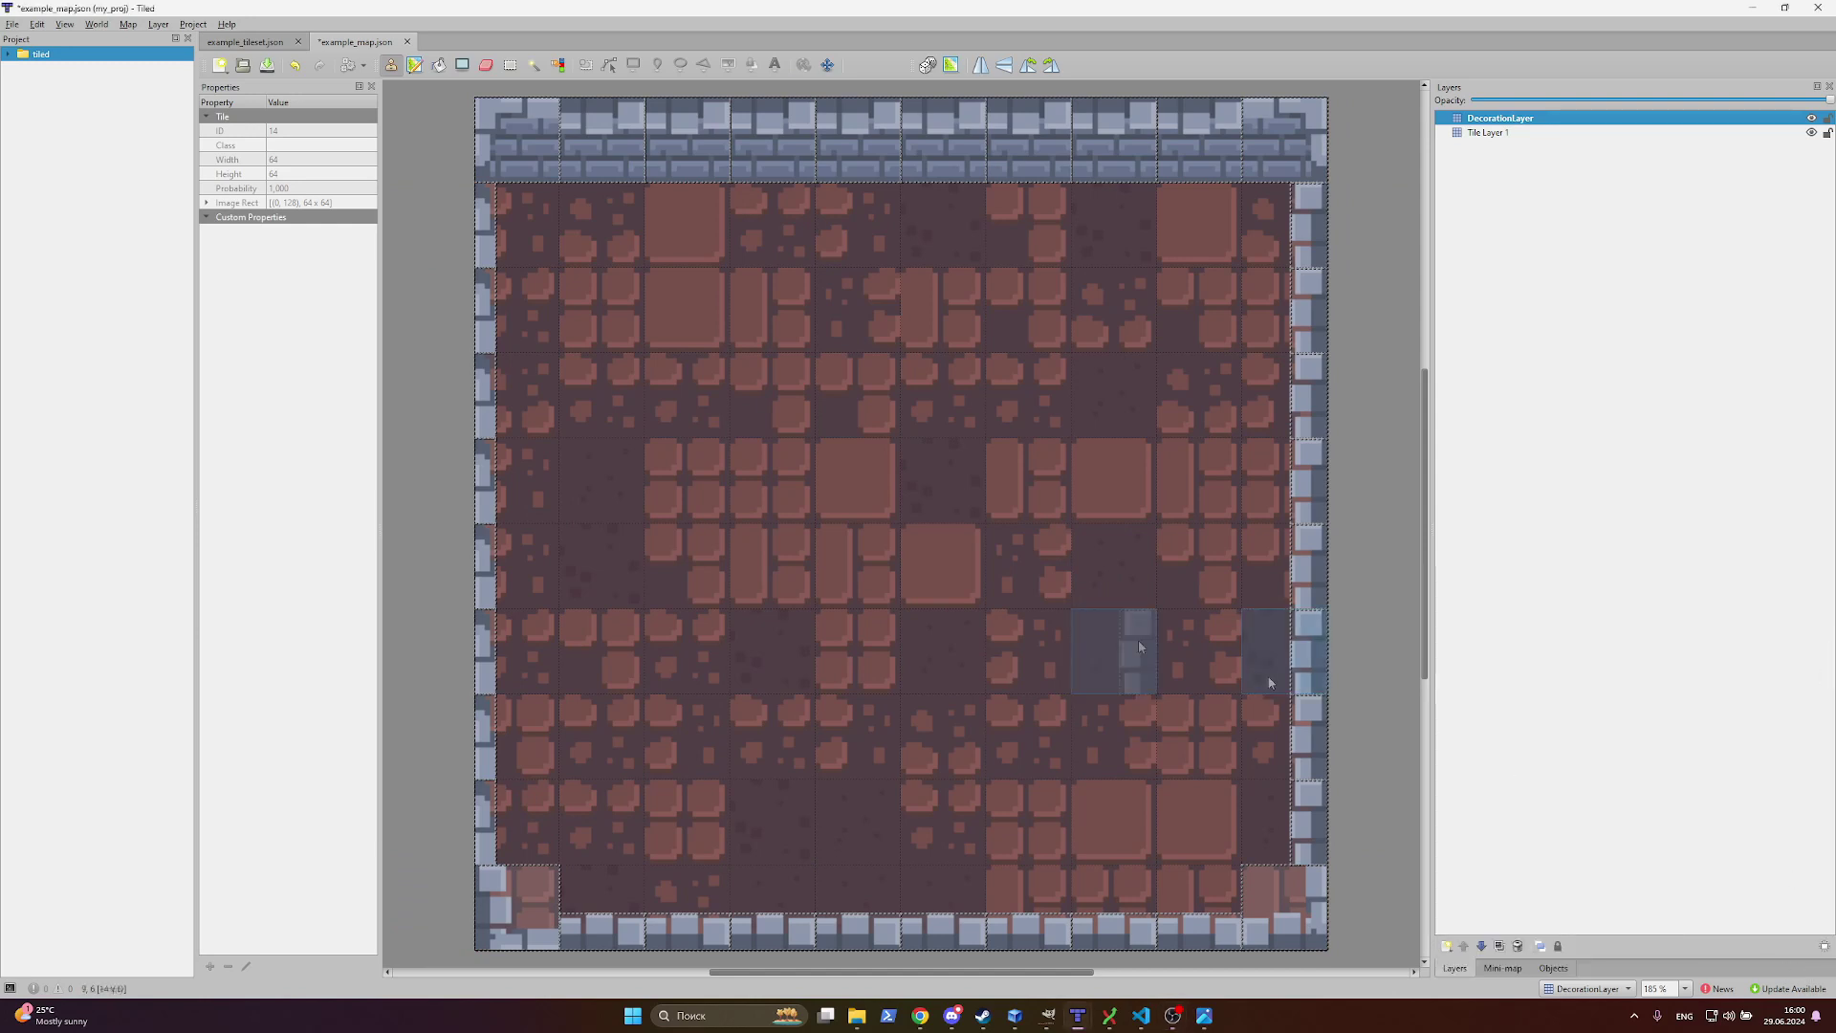
click(65, 24)
mouse_move(98, 45)
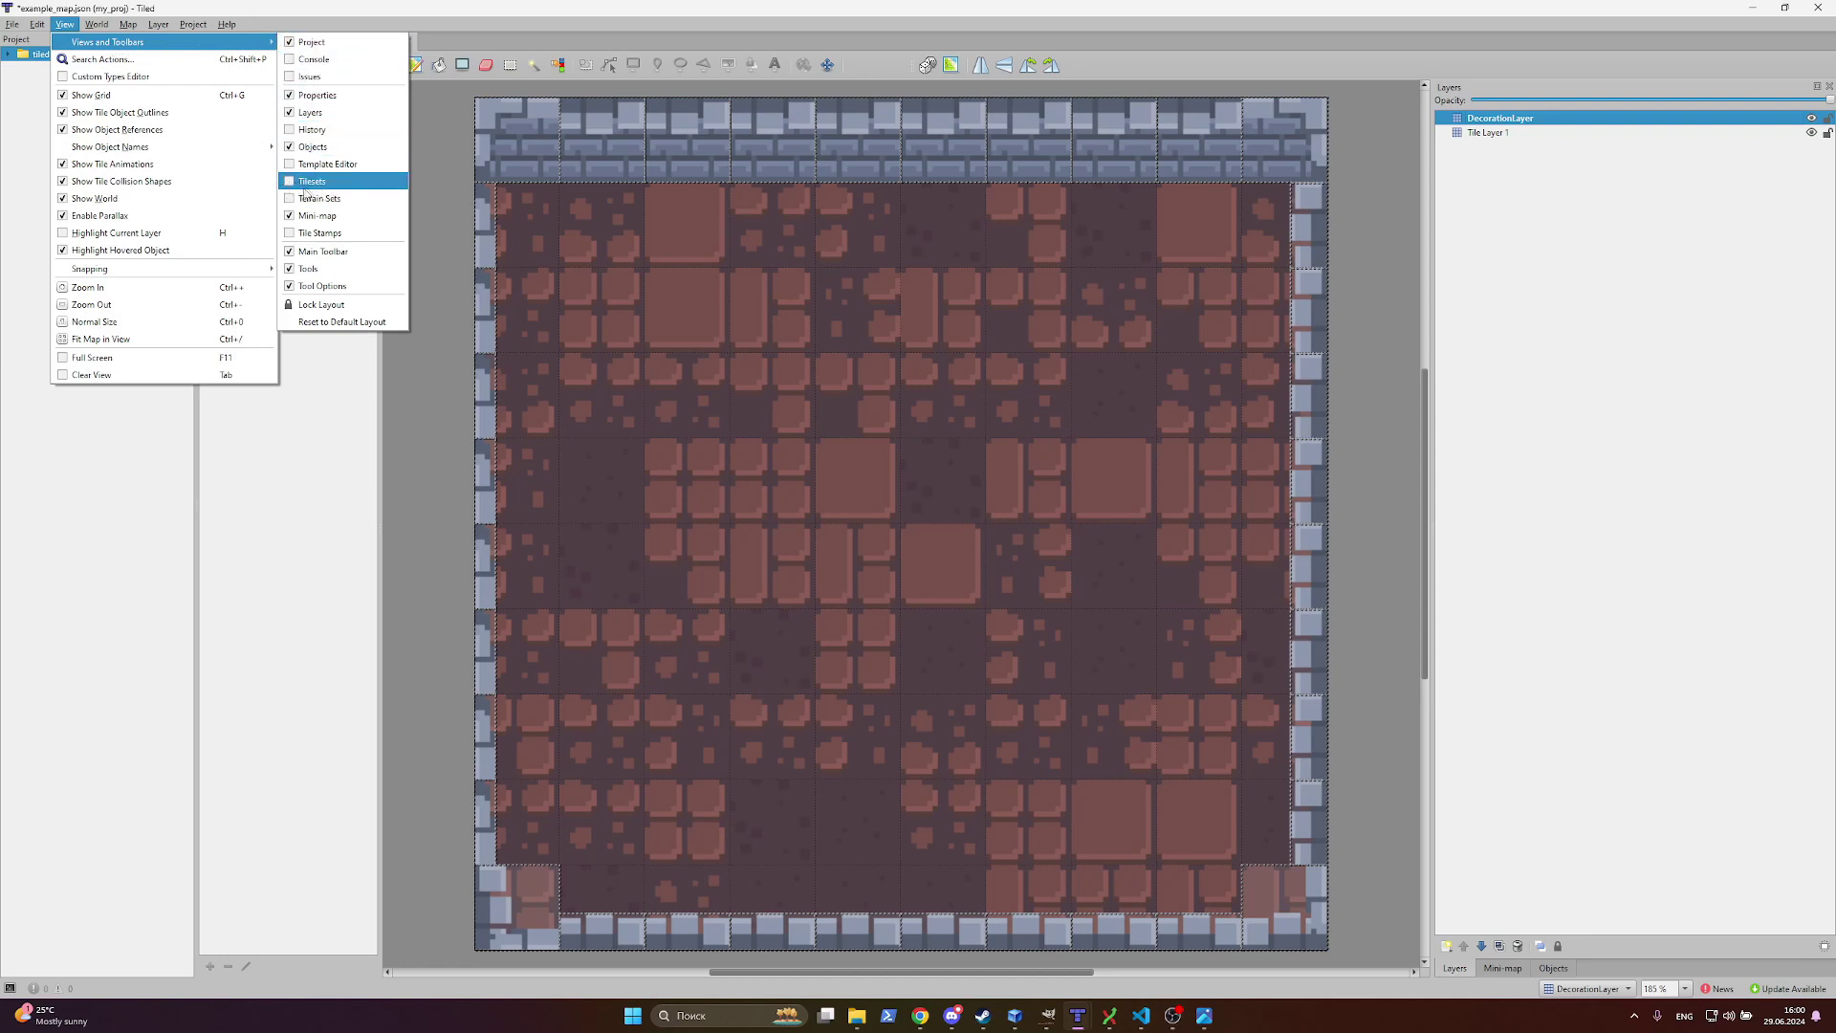
click(290, 184)
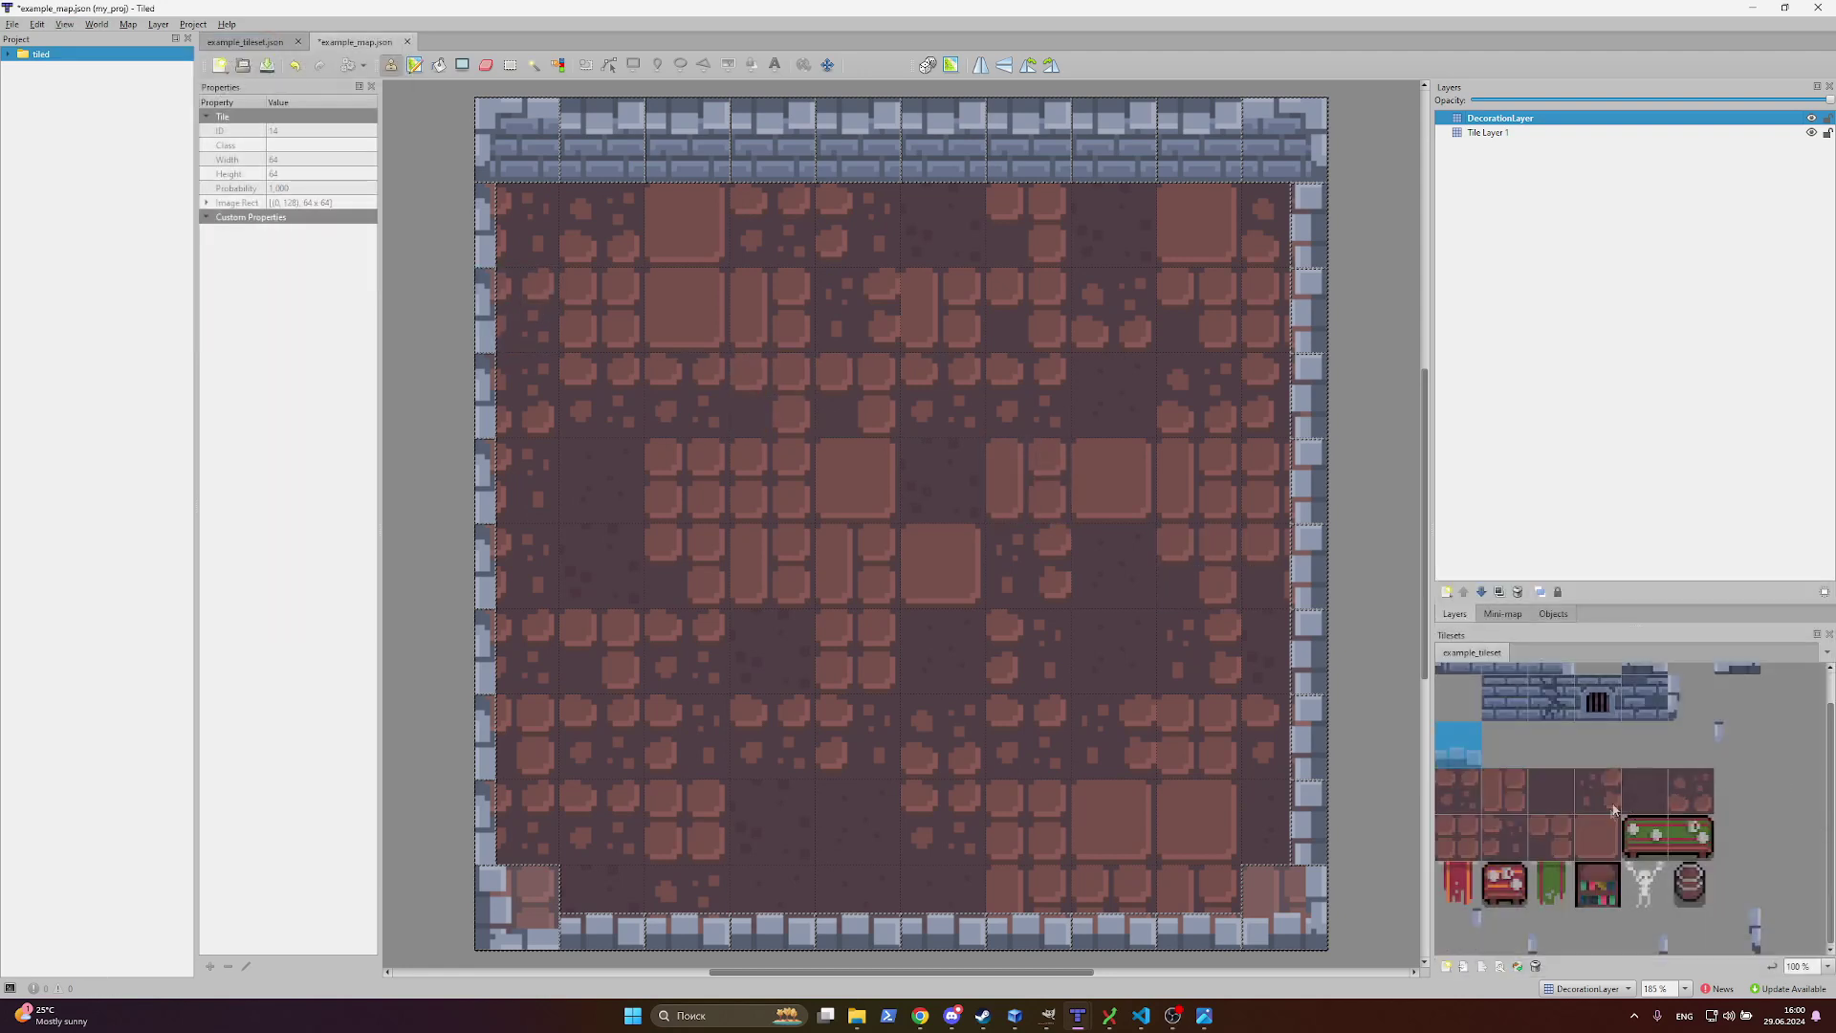
Step: Place the two halves of the green-topped table side by side in the fourth and fifth columns of the map's fourth row
scroll(1614, 904, down, 1)
key(alt+Tab)
click(1657, 838)
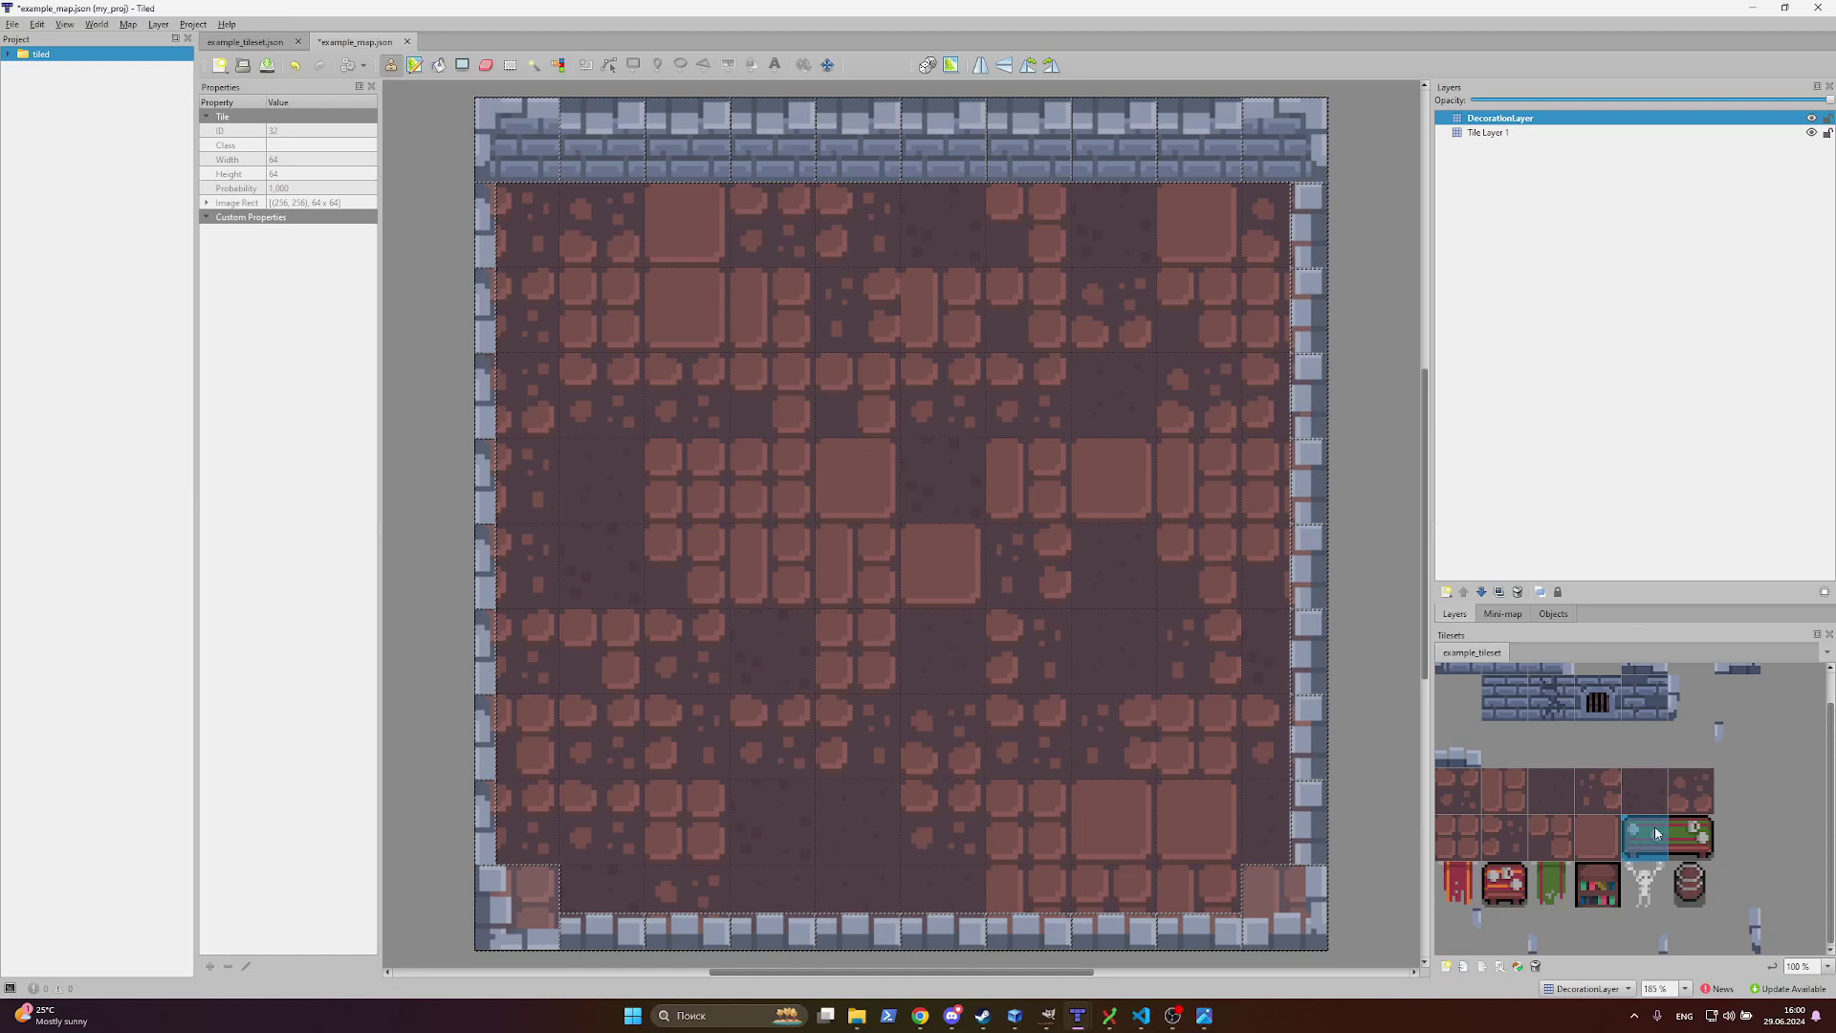
click(787, 407)
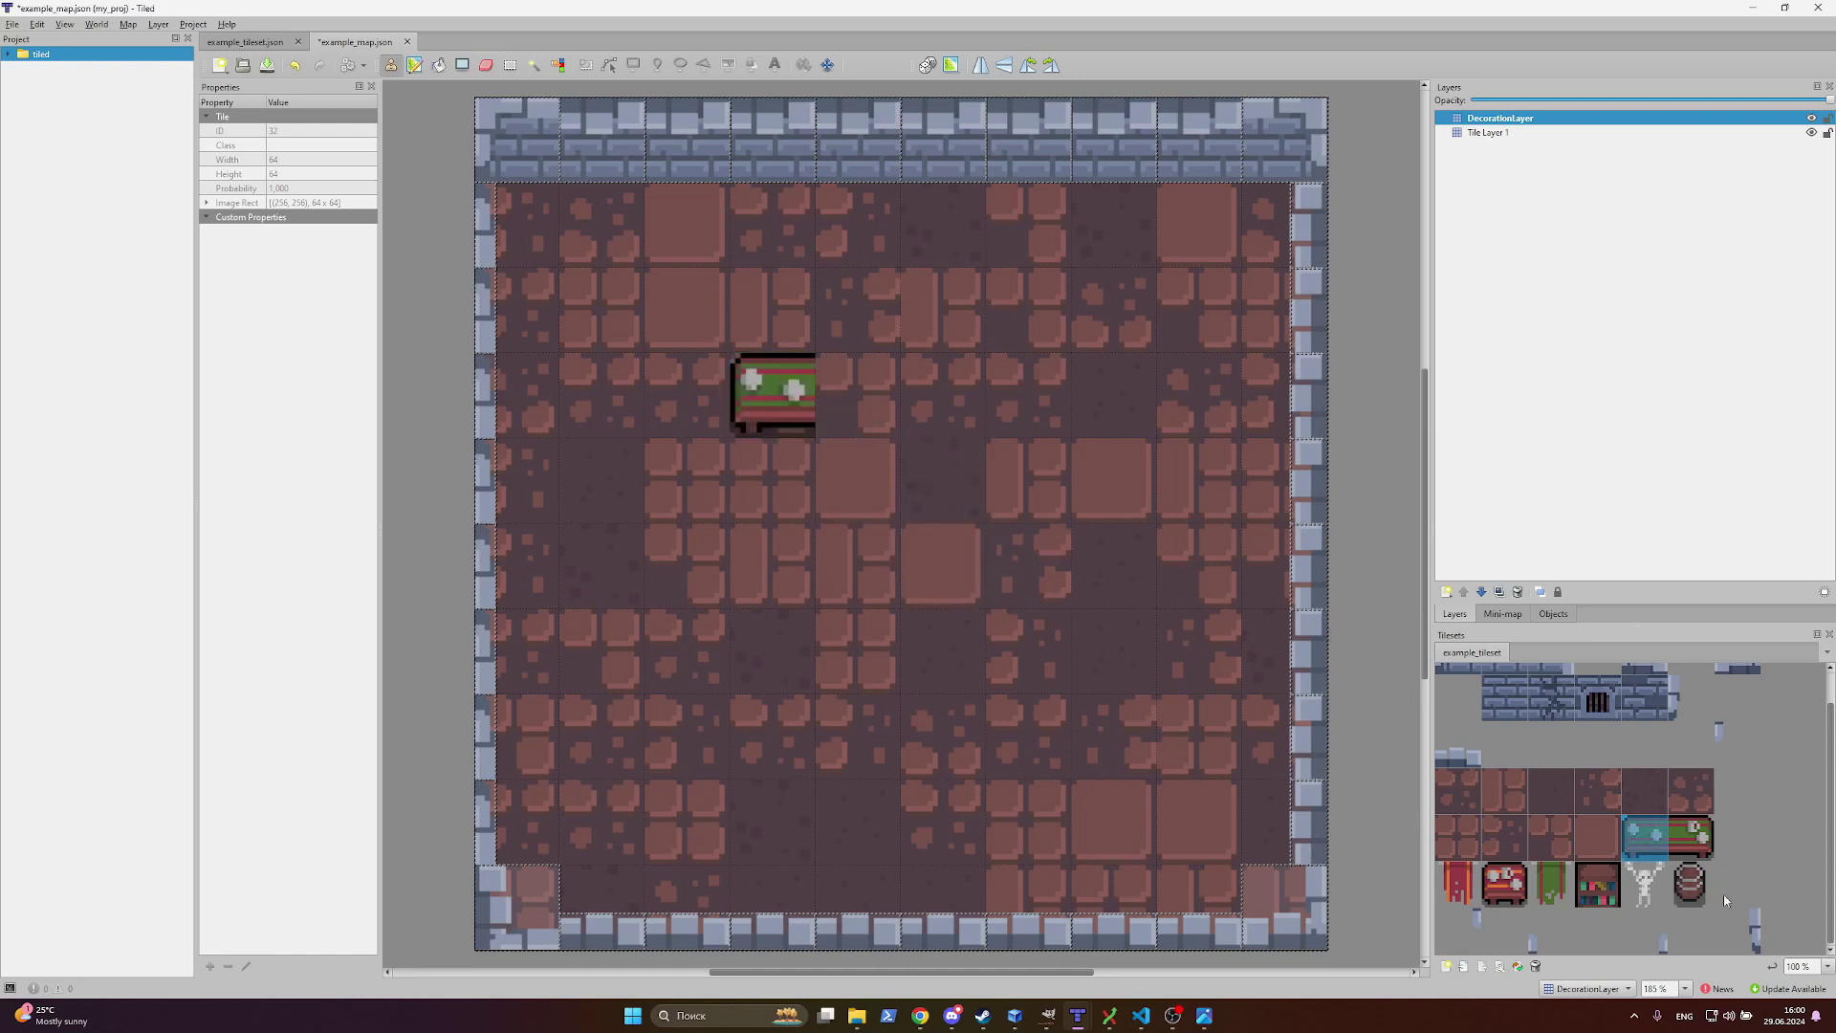
click(1690, 838)
click(856, 394)
Step: Place the barrel on the floor in column seven, row six, and the red banner just below the top wall in column six
click(1690, 884)
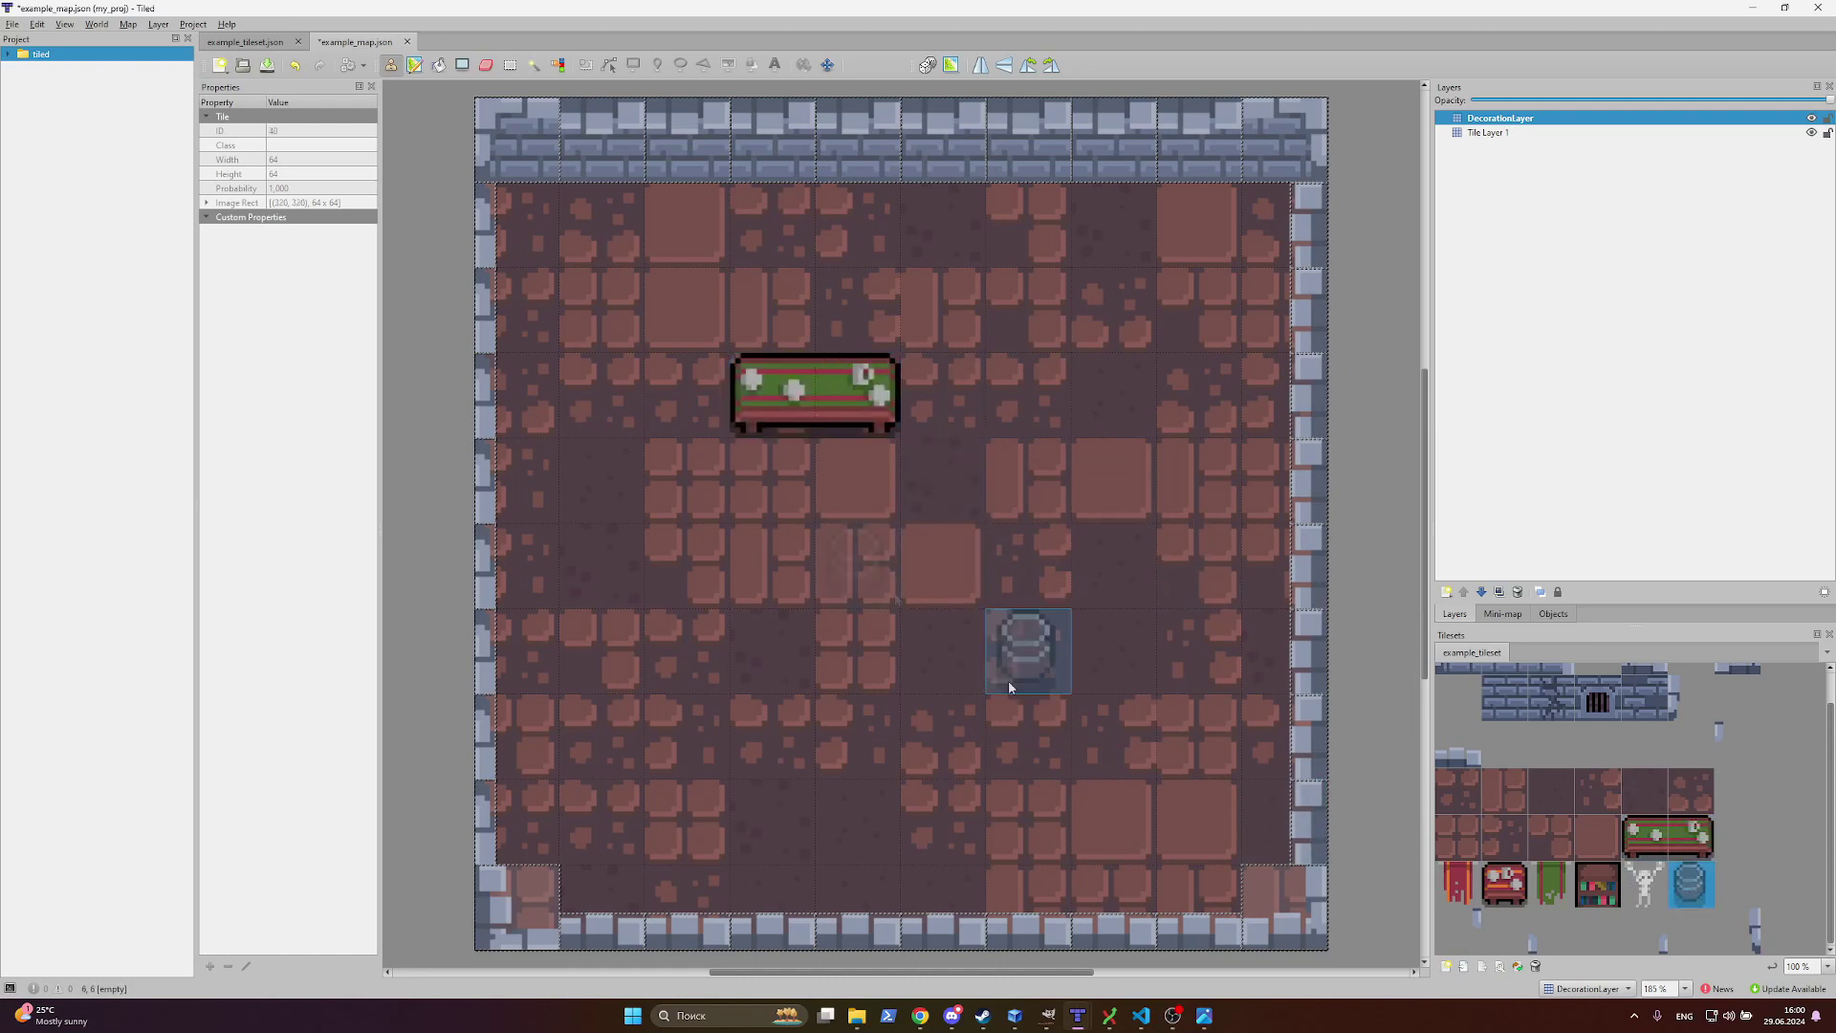
click(1029, 572)
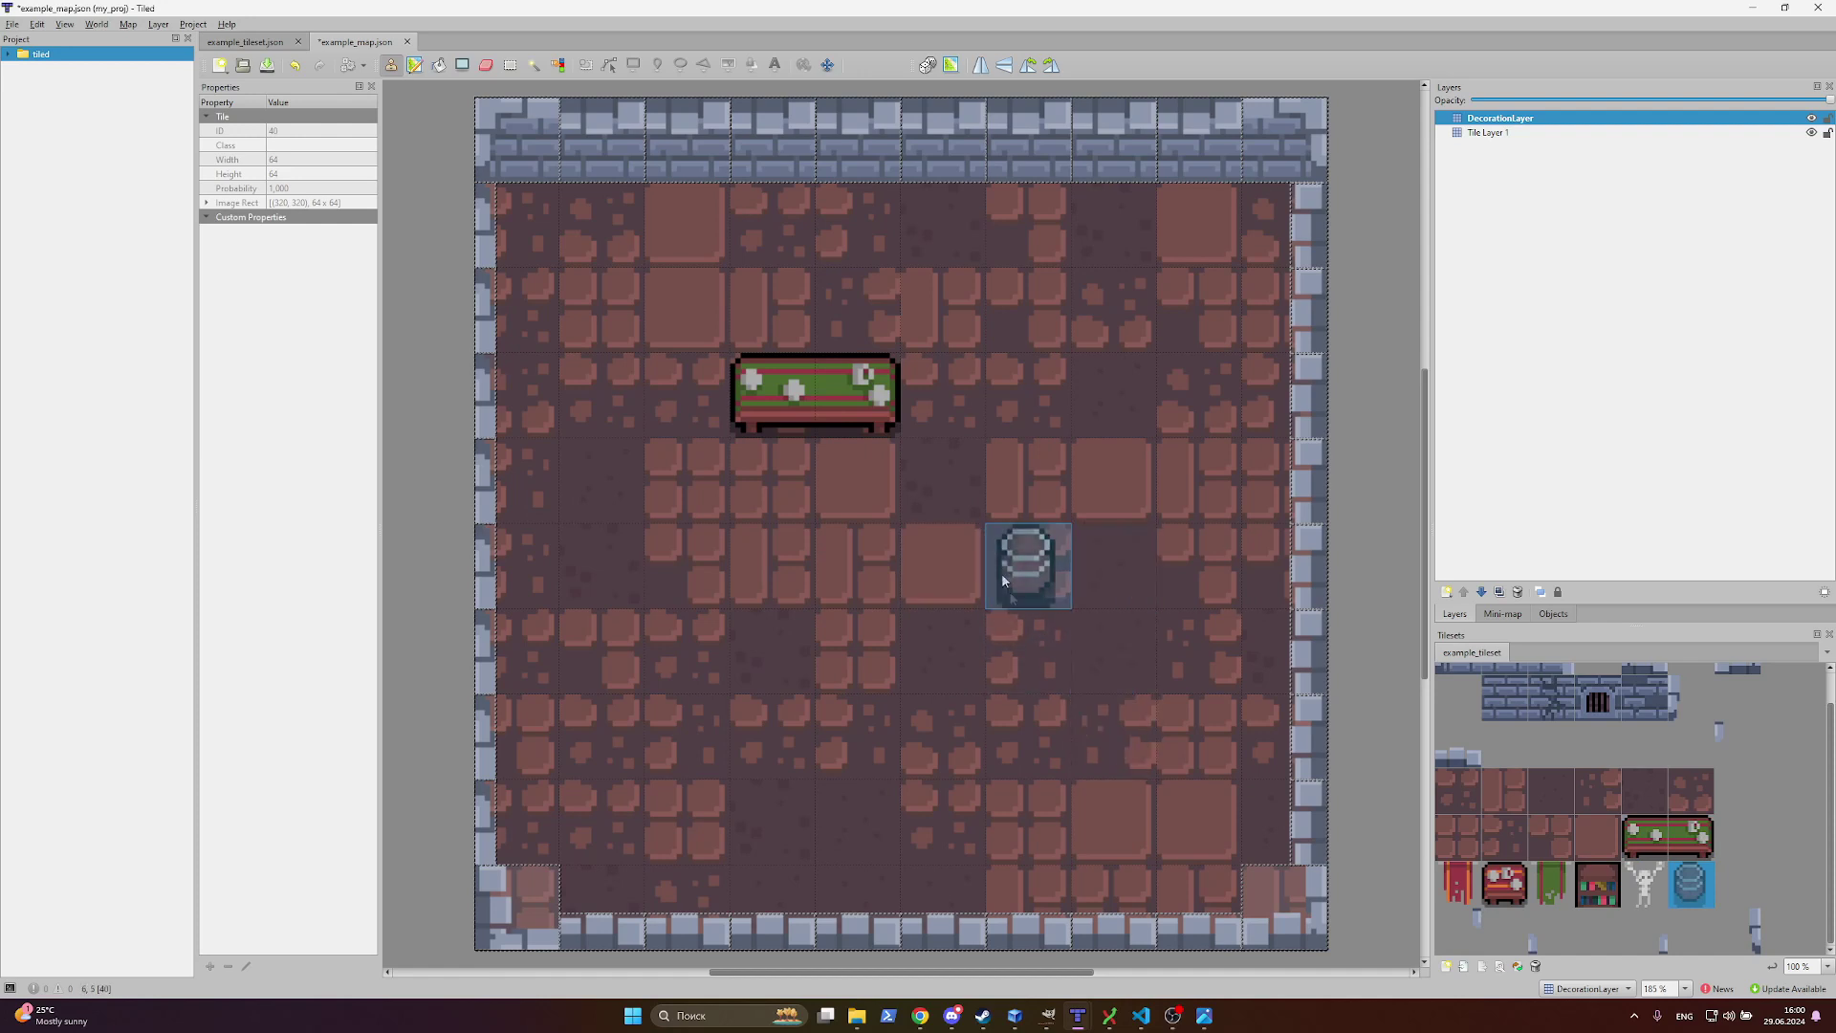
click(1459, 884)
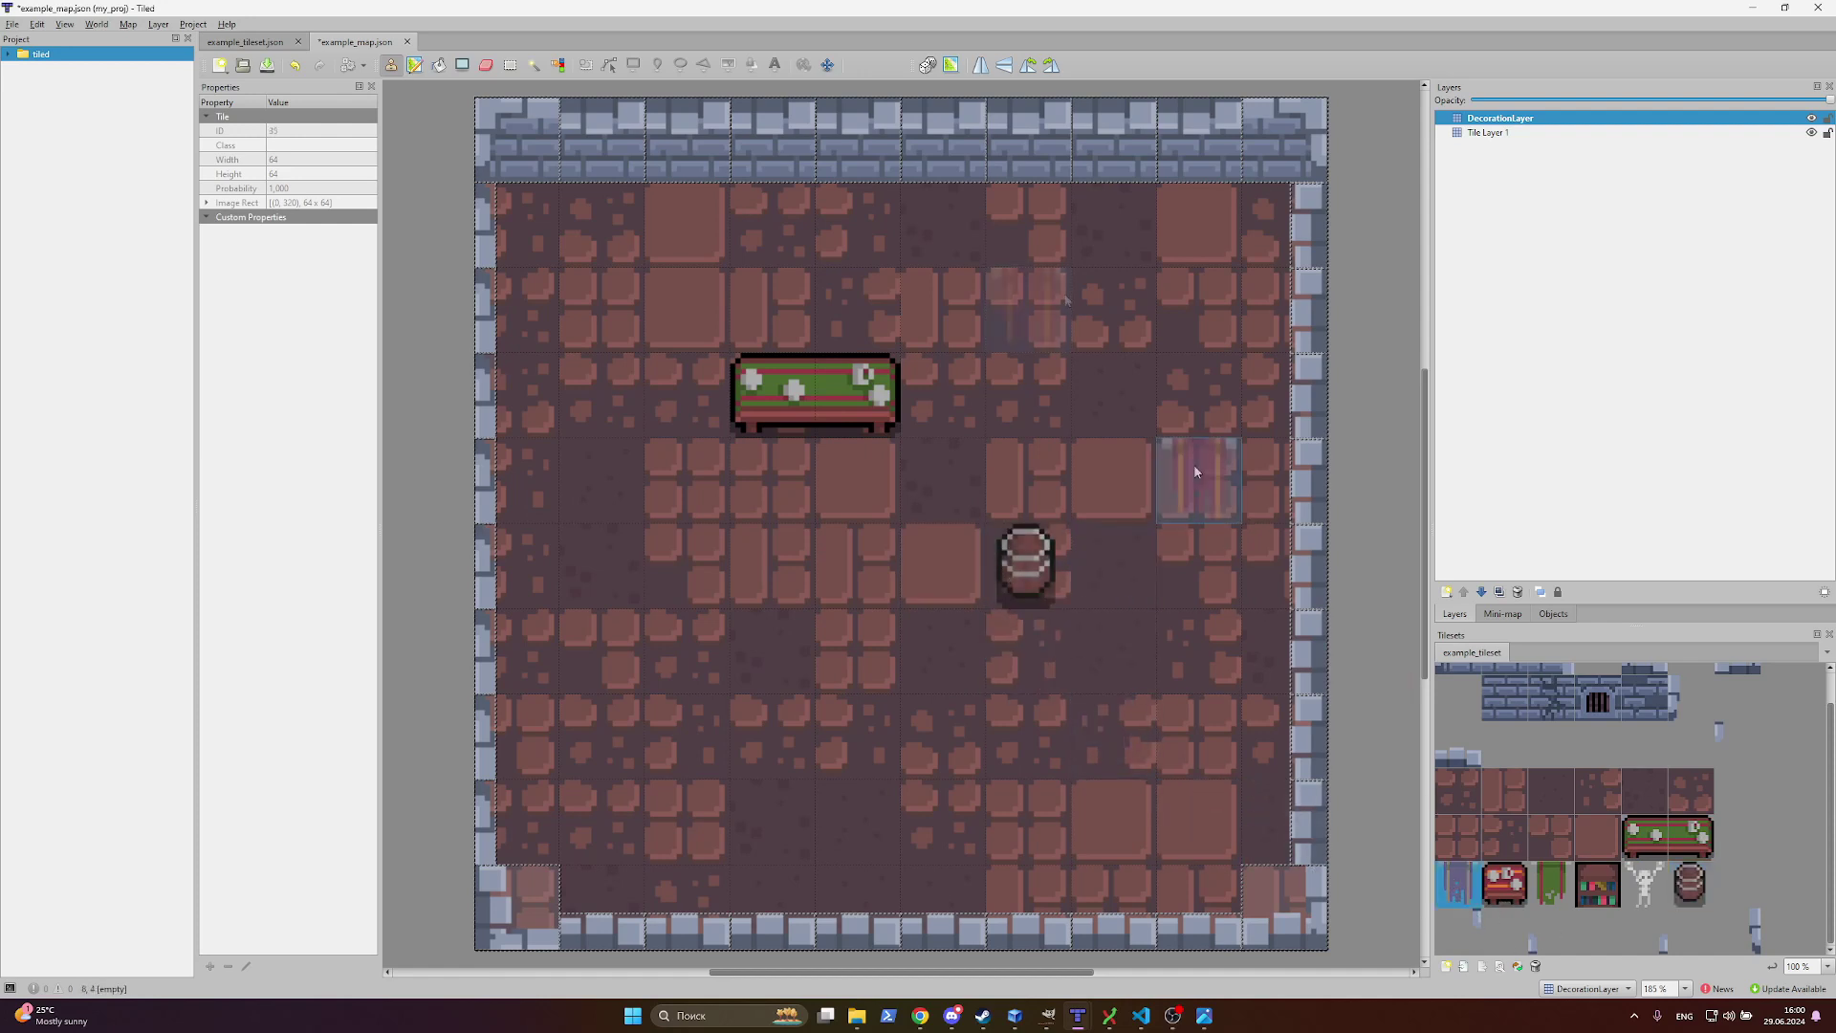
click(956, 215)
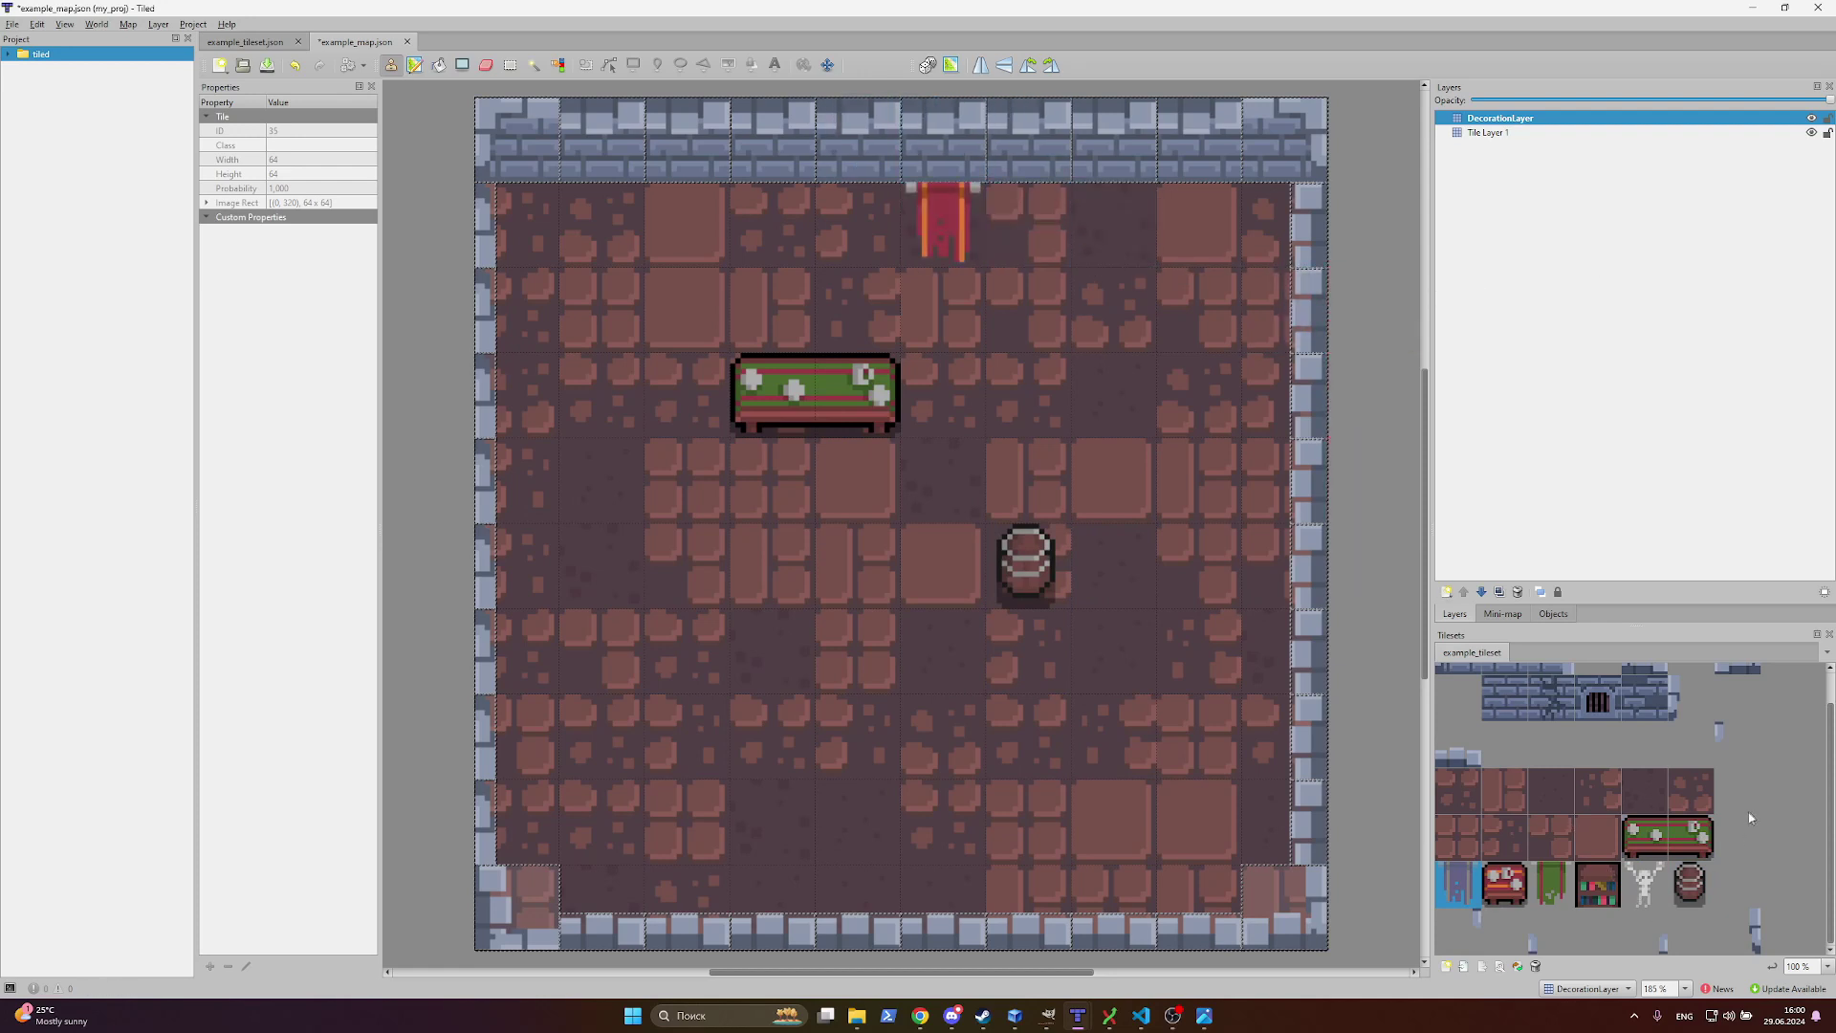
Step: Replace the top wall tile in the map's fourth column with the barred window wall tile
scroll(1752, 818, up, 1)
scroll(1731, 821, down, 1)
click(1597, 701)
click(772, 138)
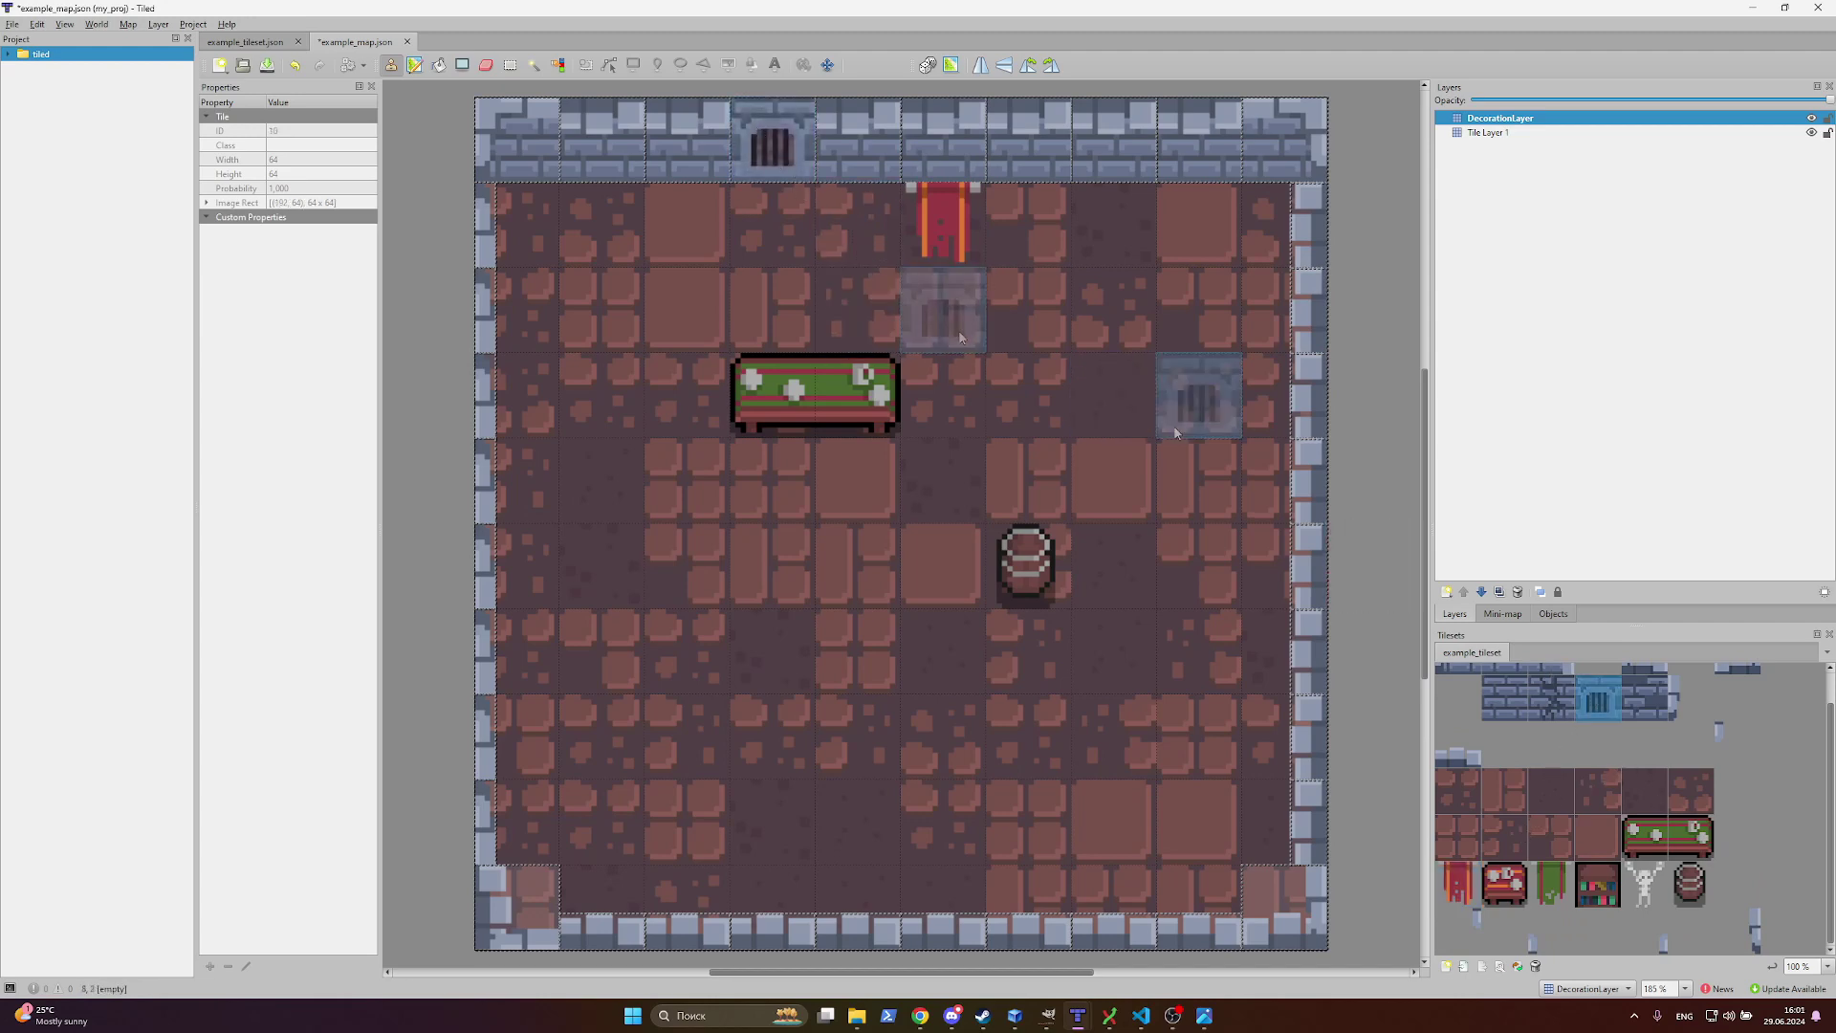
Step: Add an object layer above DecorationLayer and name it Object Layer
scroll(1157, 449, up, 1)
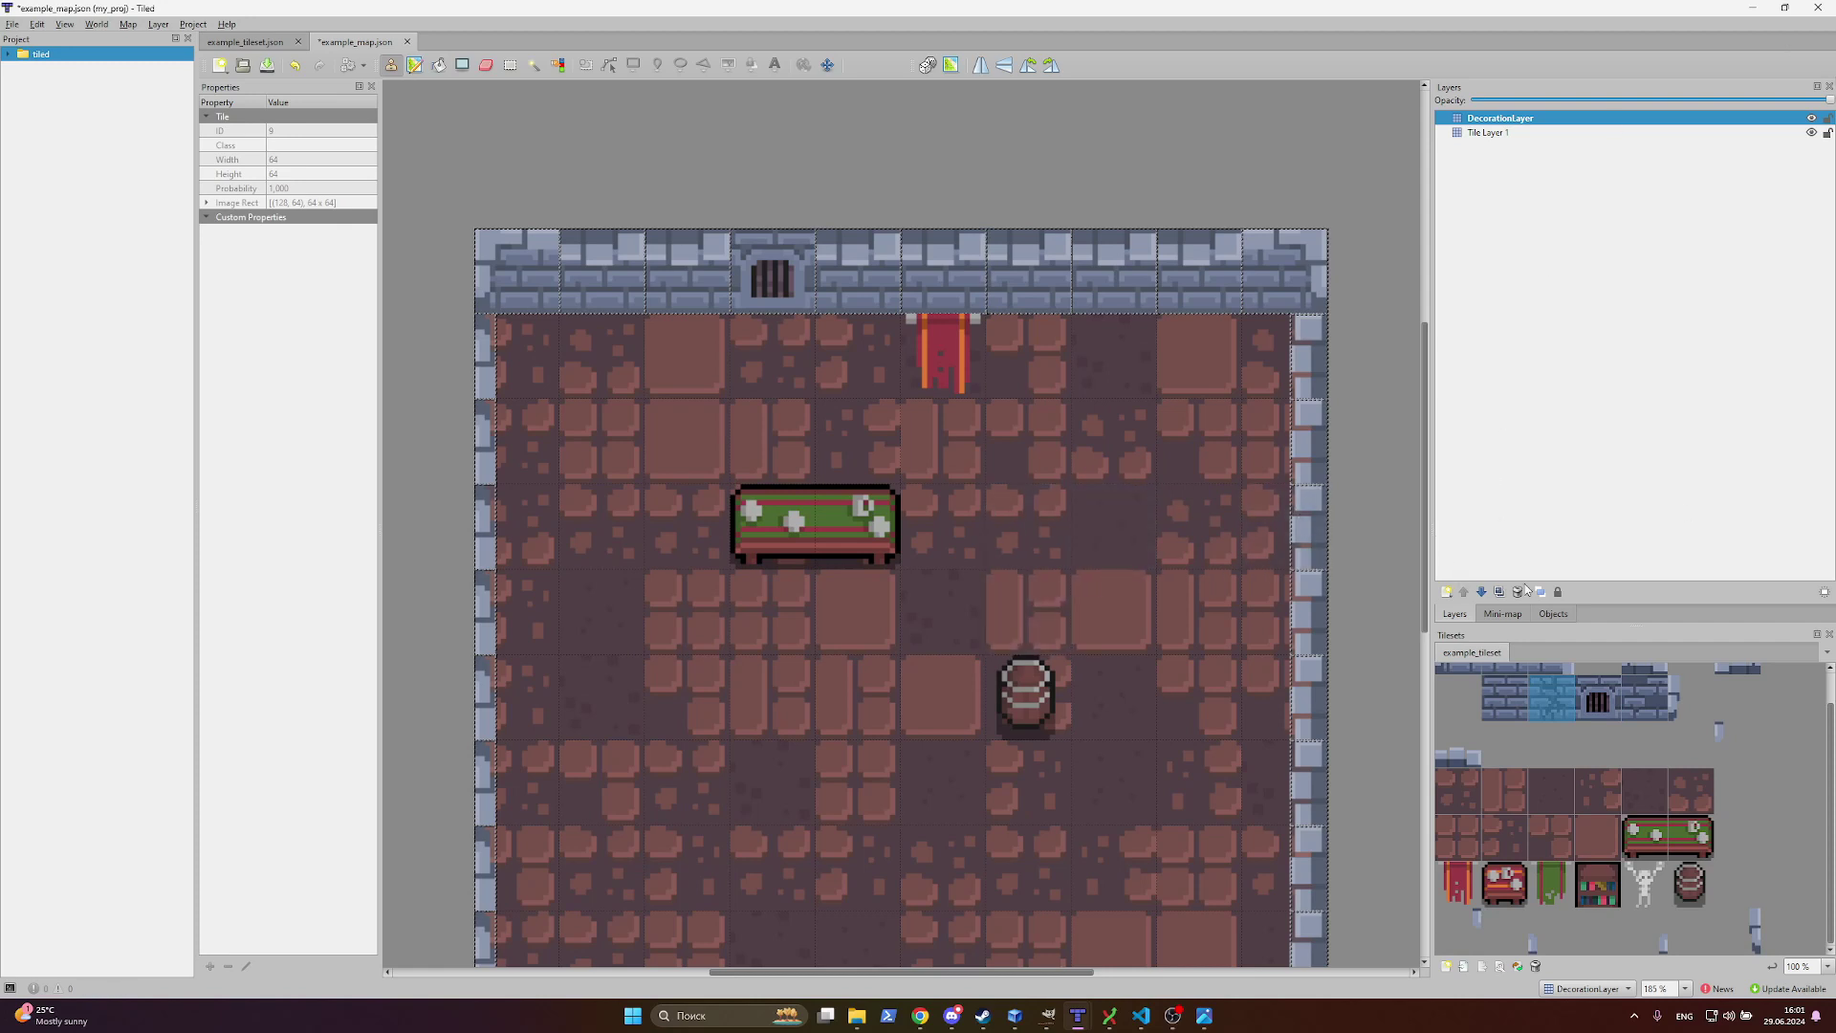
right_click(1537, 256)
mouse_move(1549, 263)
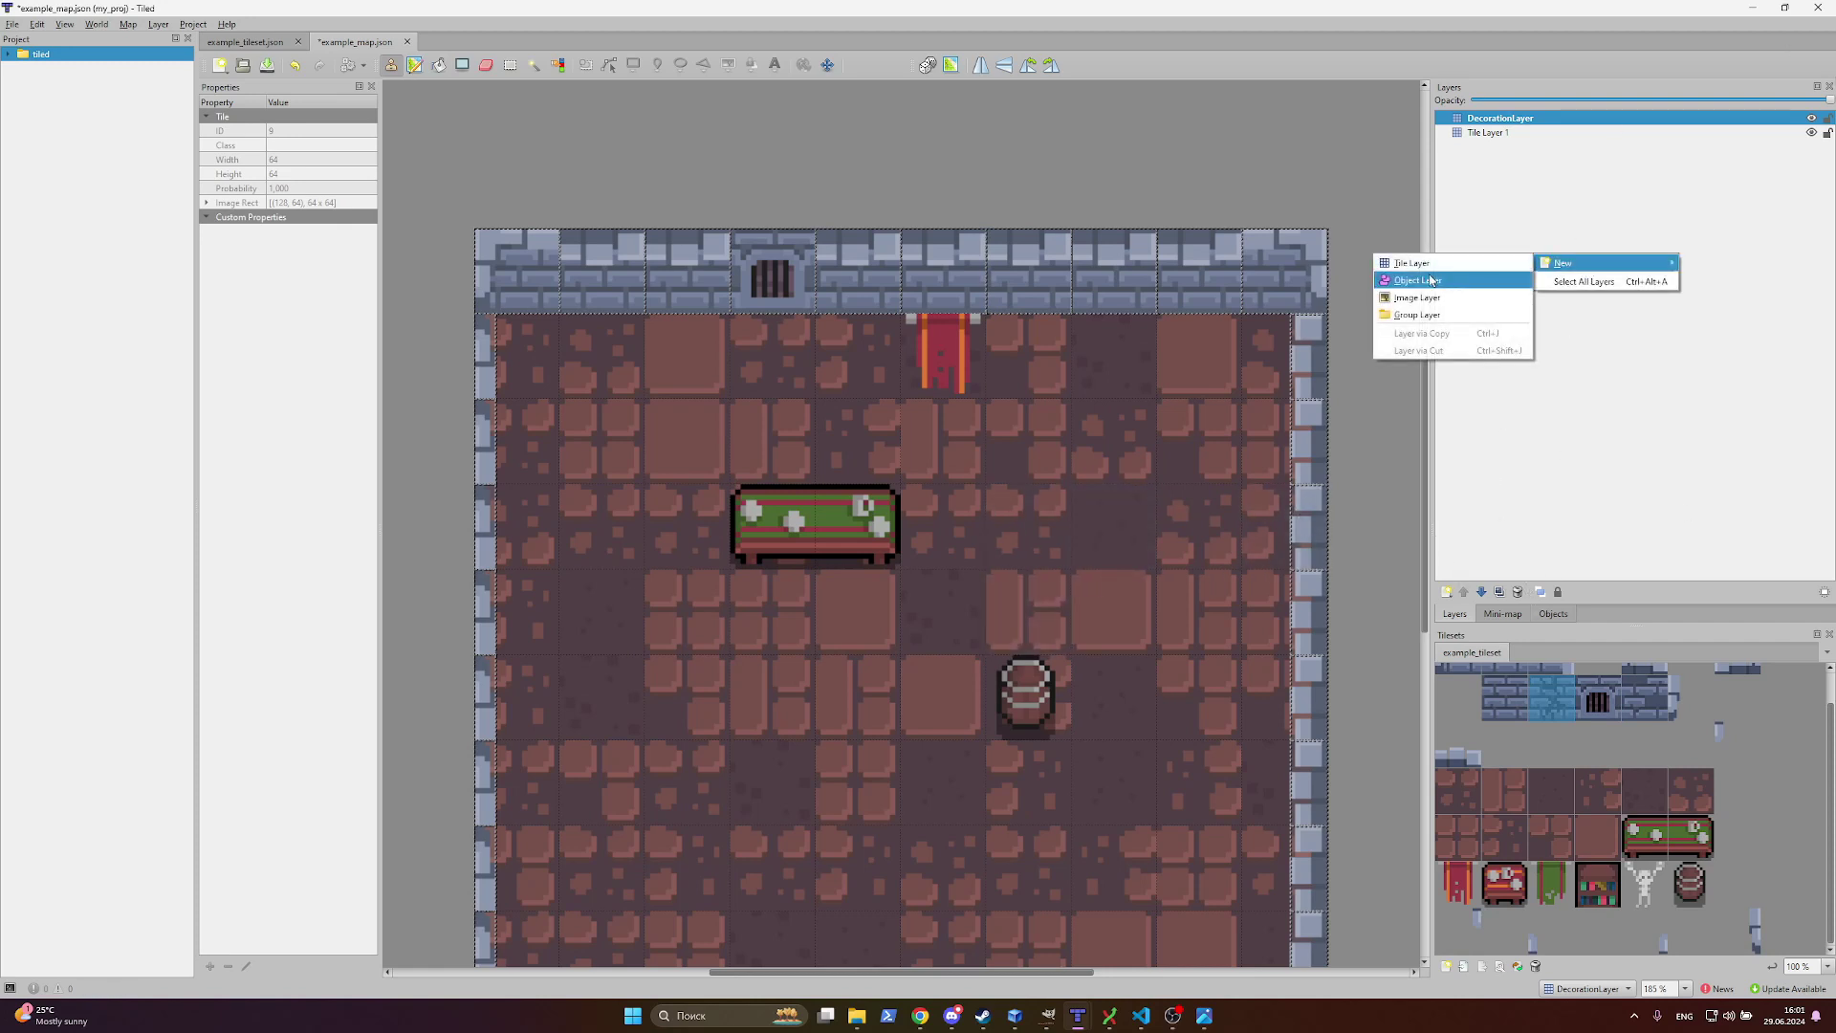
click(1427, 281)
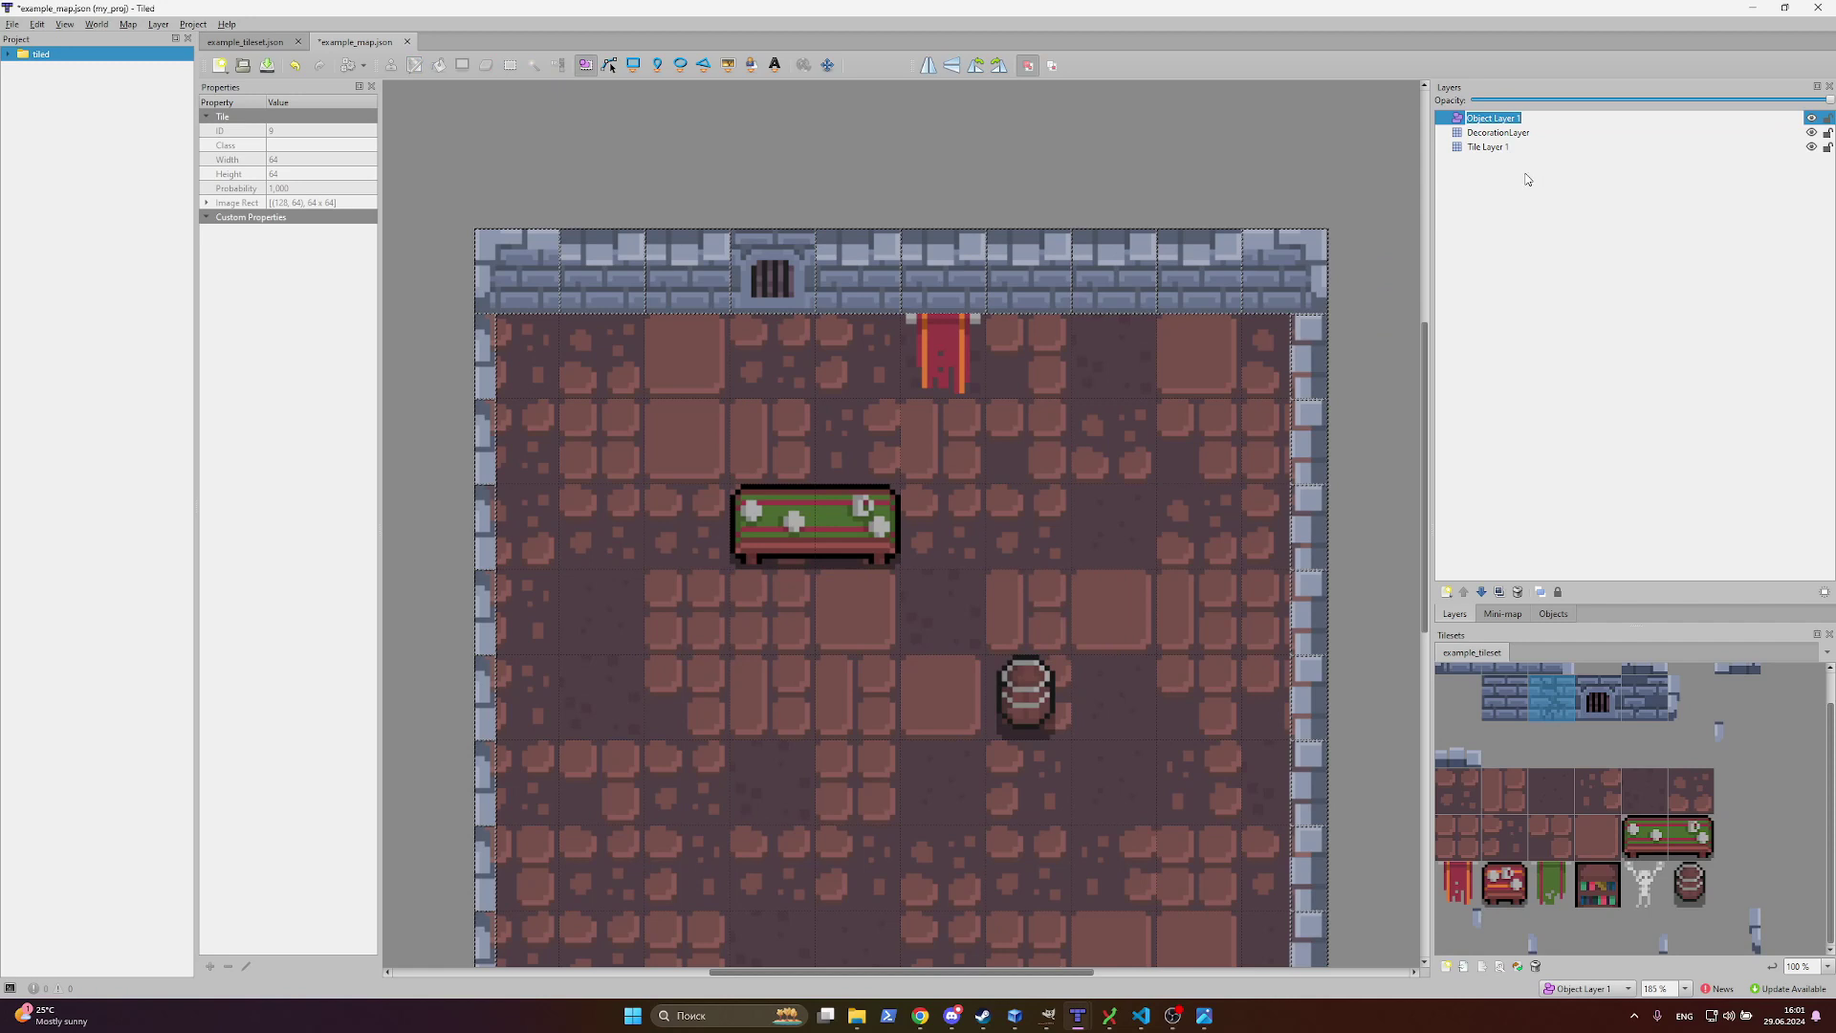
key(Return)
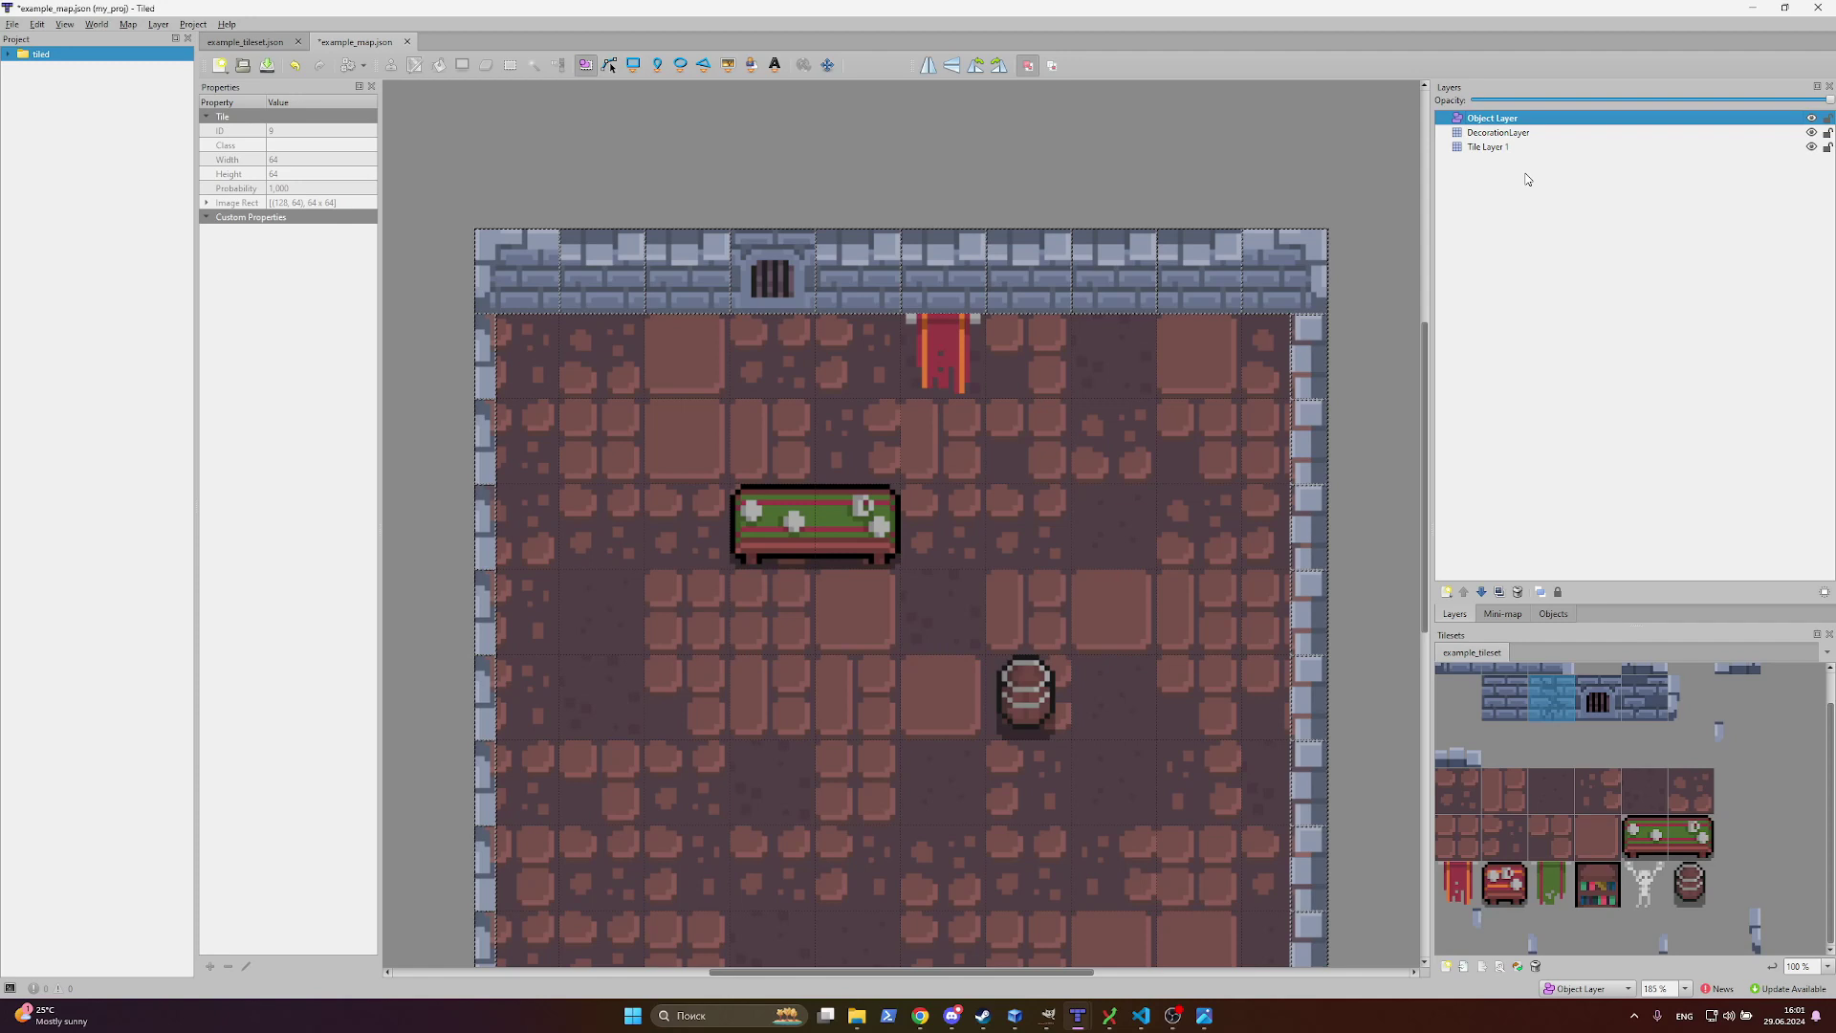
Step: Insert a rectangle object on Object Layer over the upper-left floor area and name it bonfire
click(1484, 118)
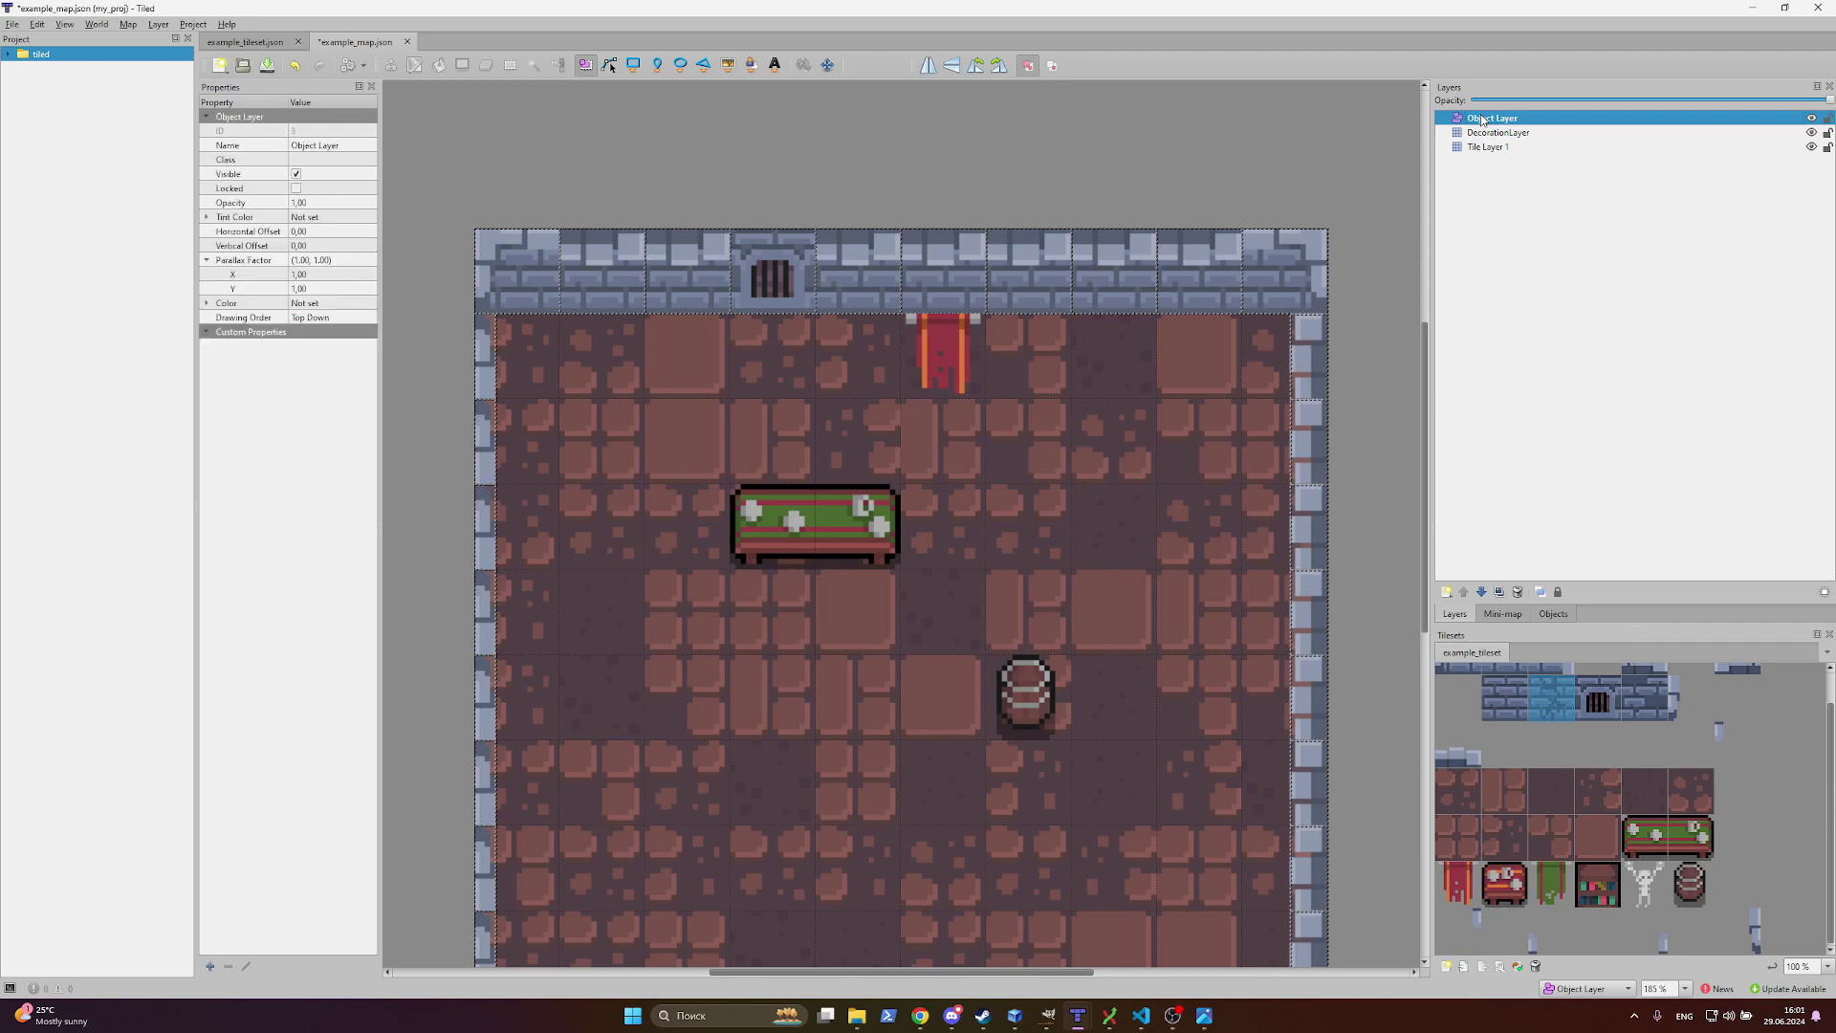
click(634, 65)
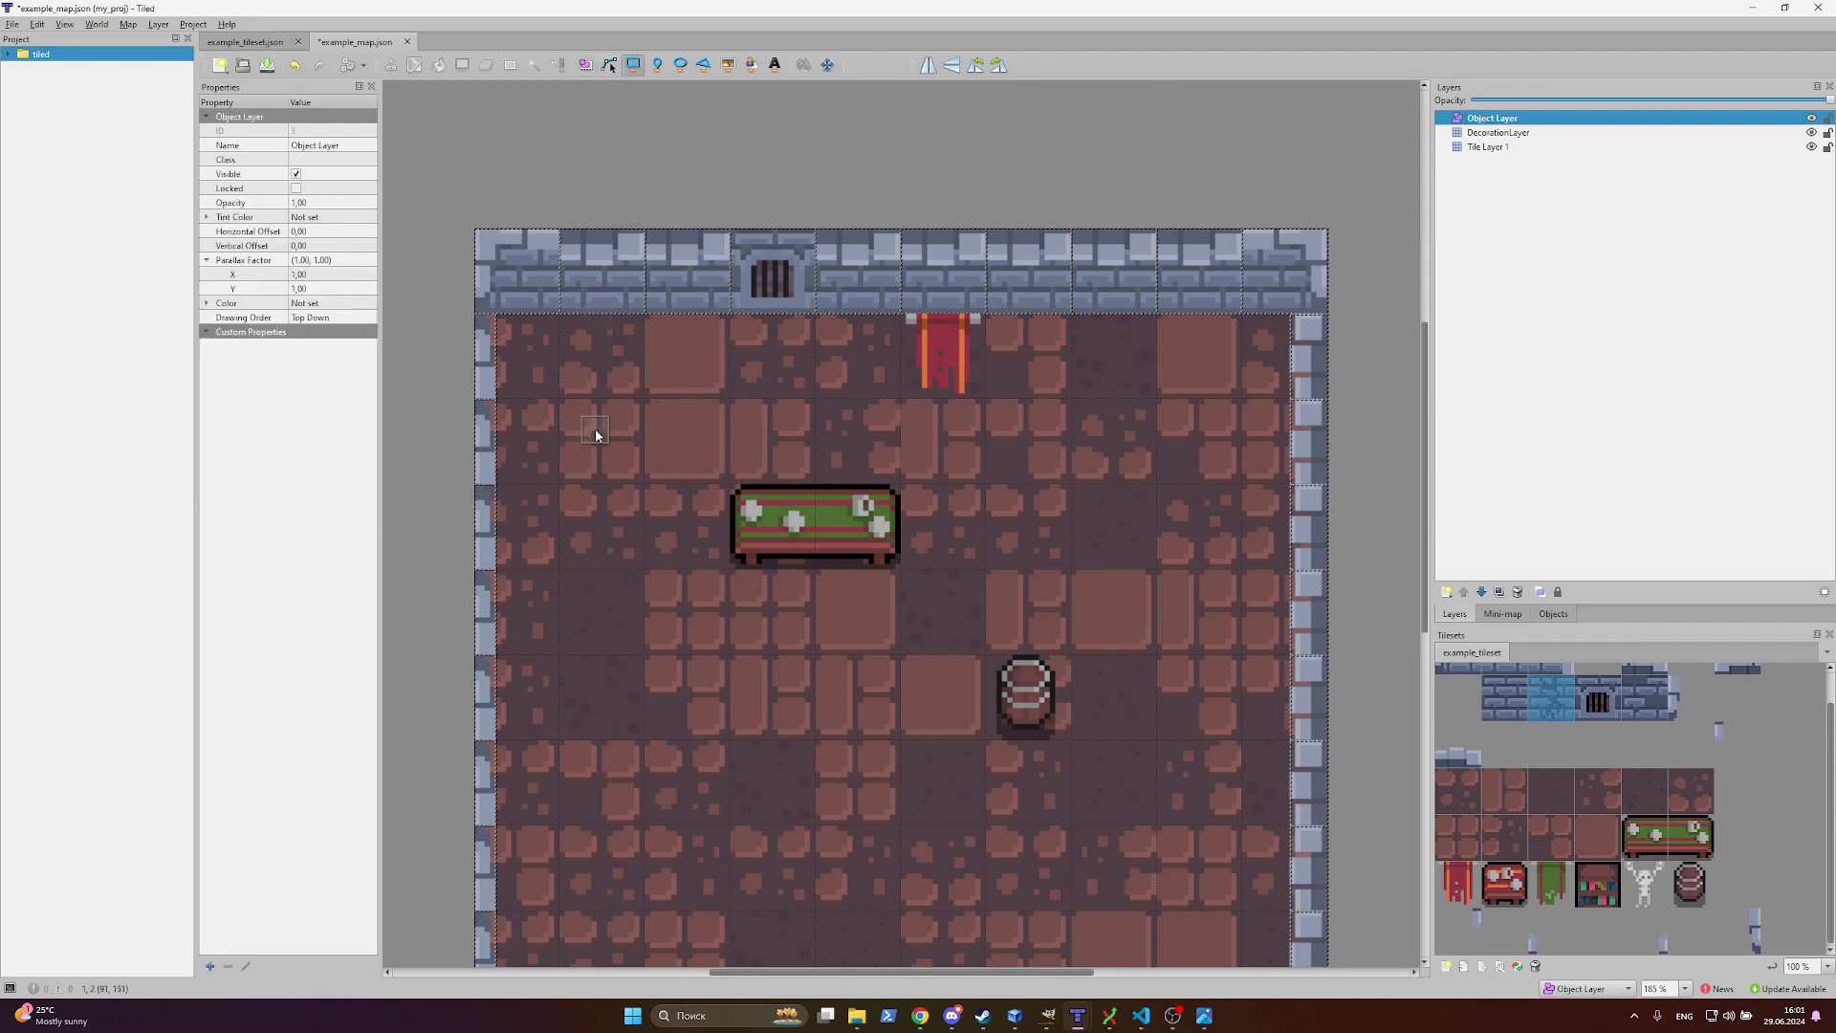
click(595, 429)
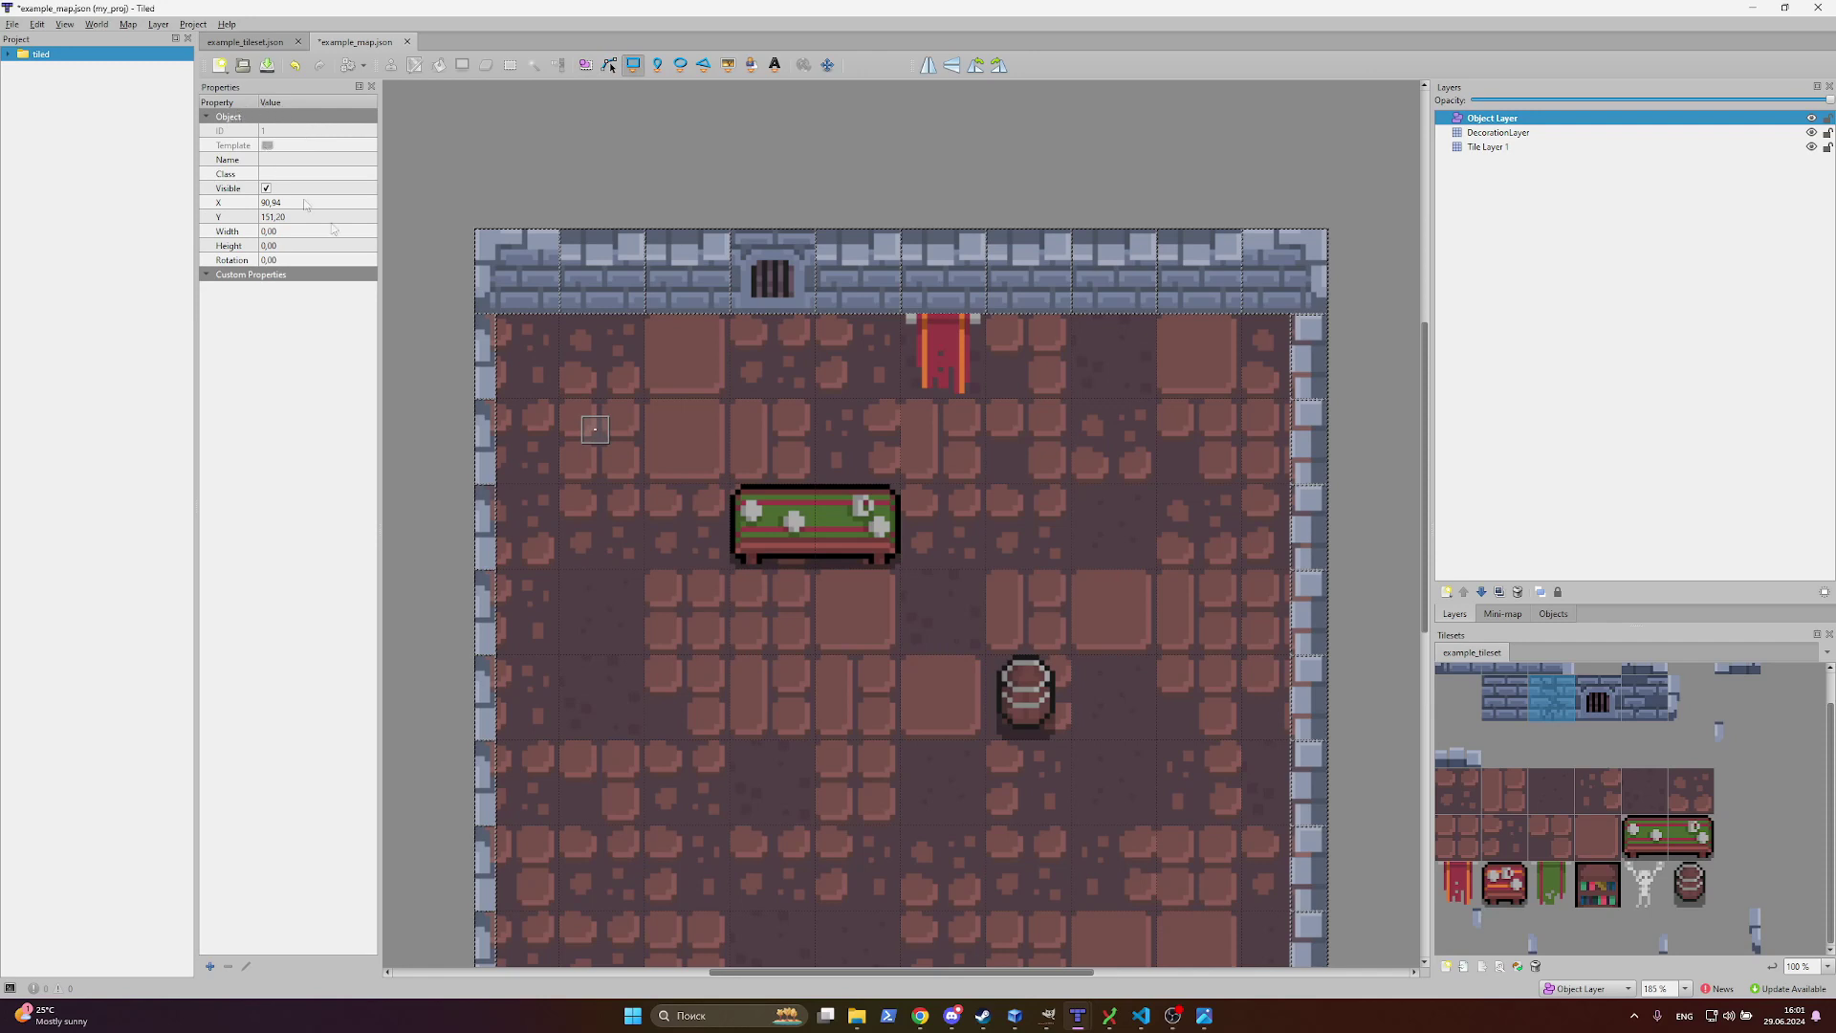
click(287, 161)
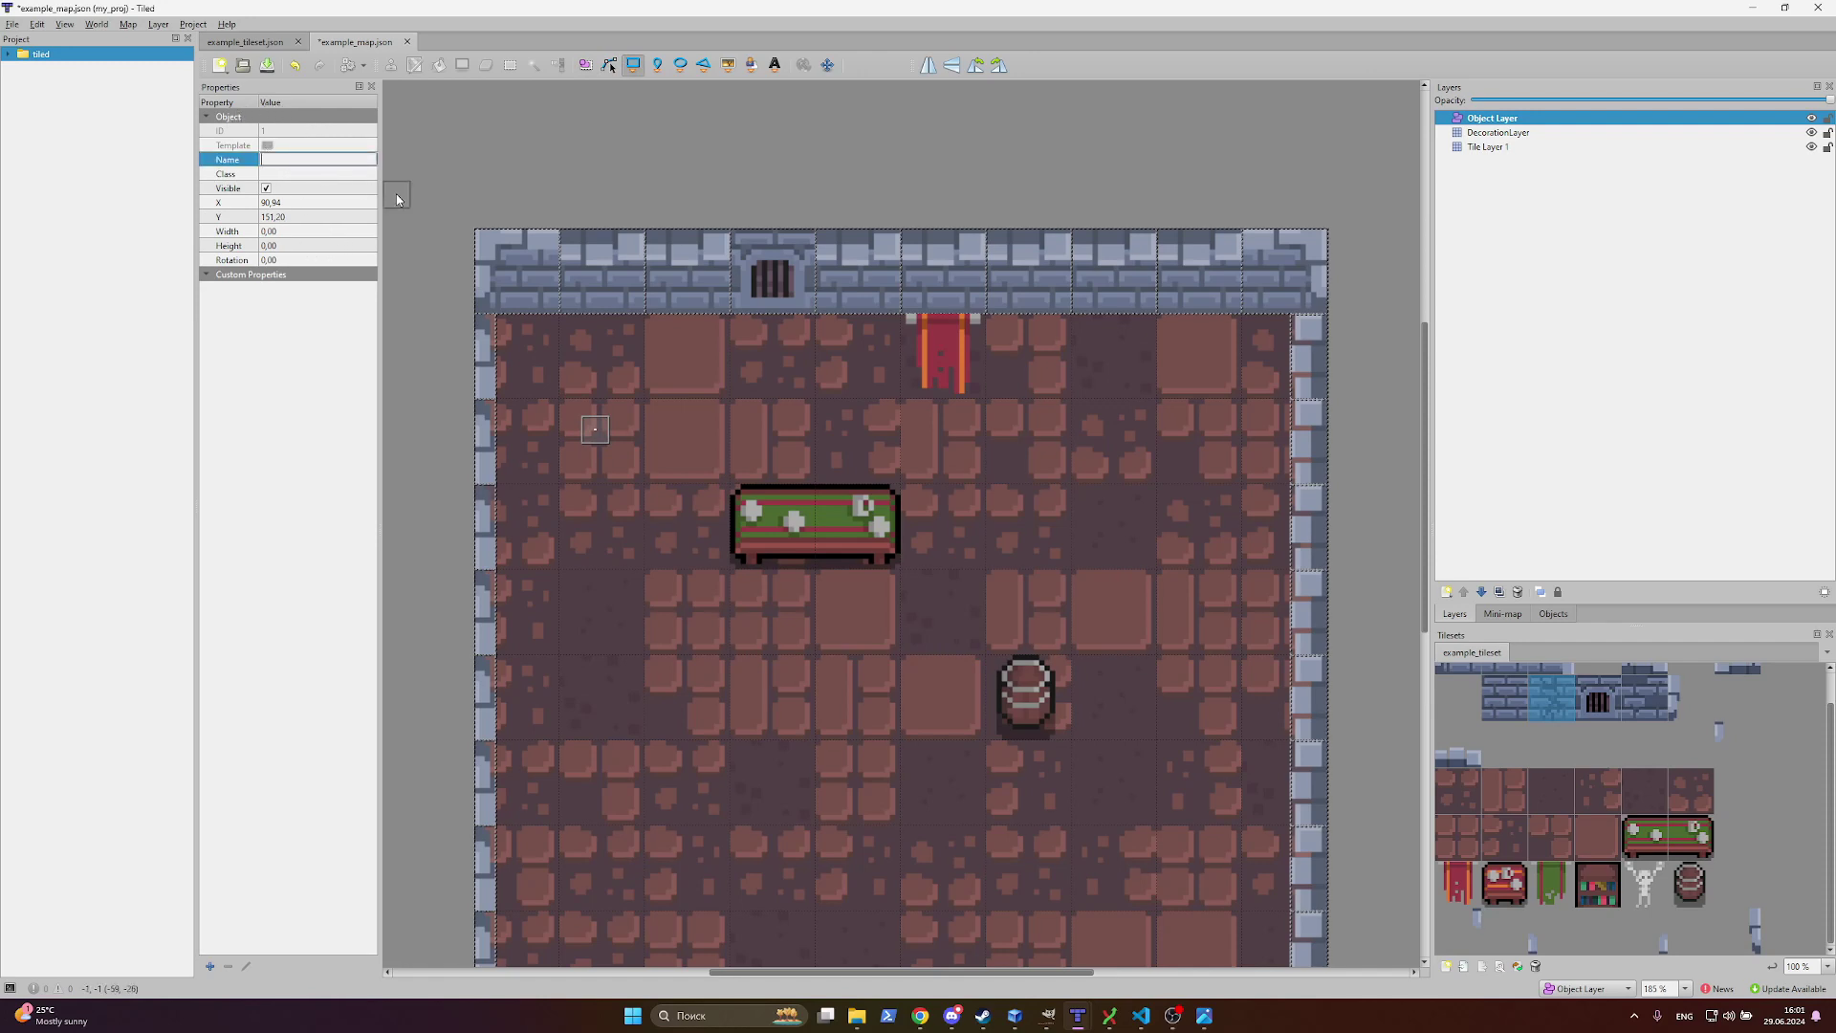
text(bonfire)
click(858, 403)
key(s)
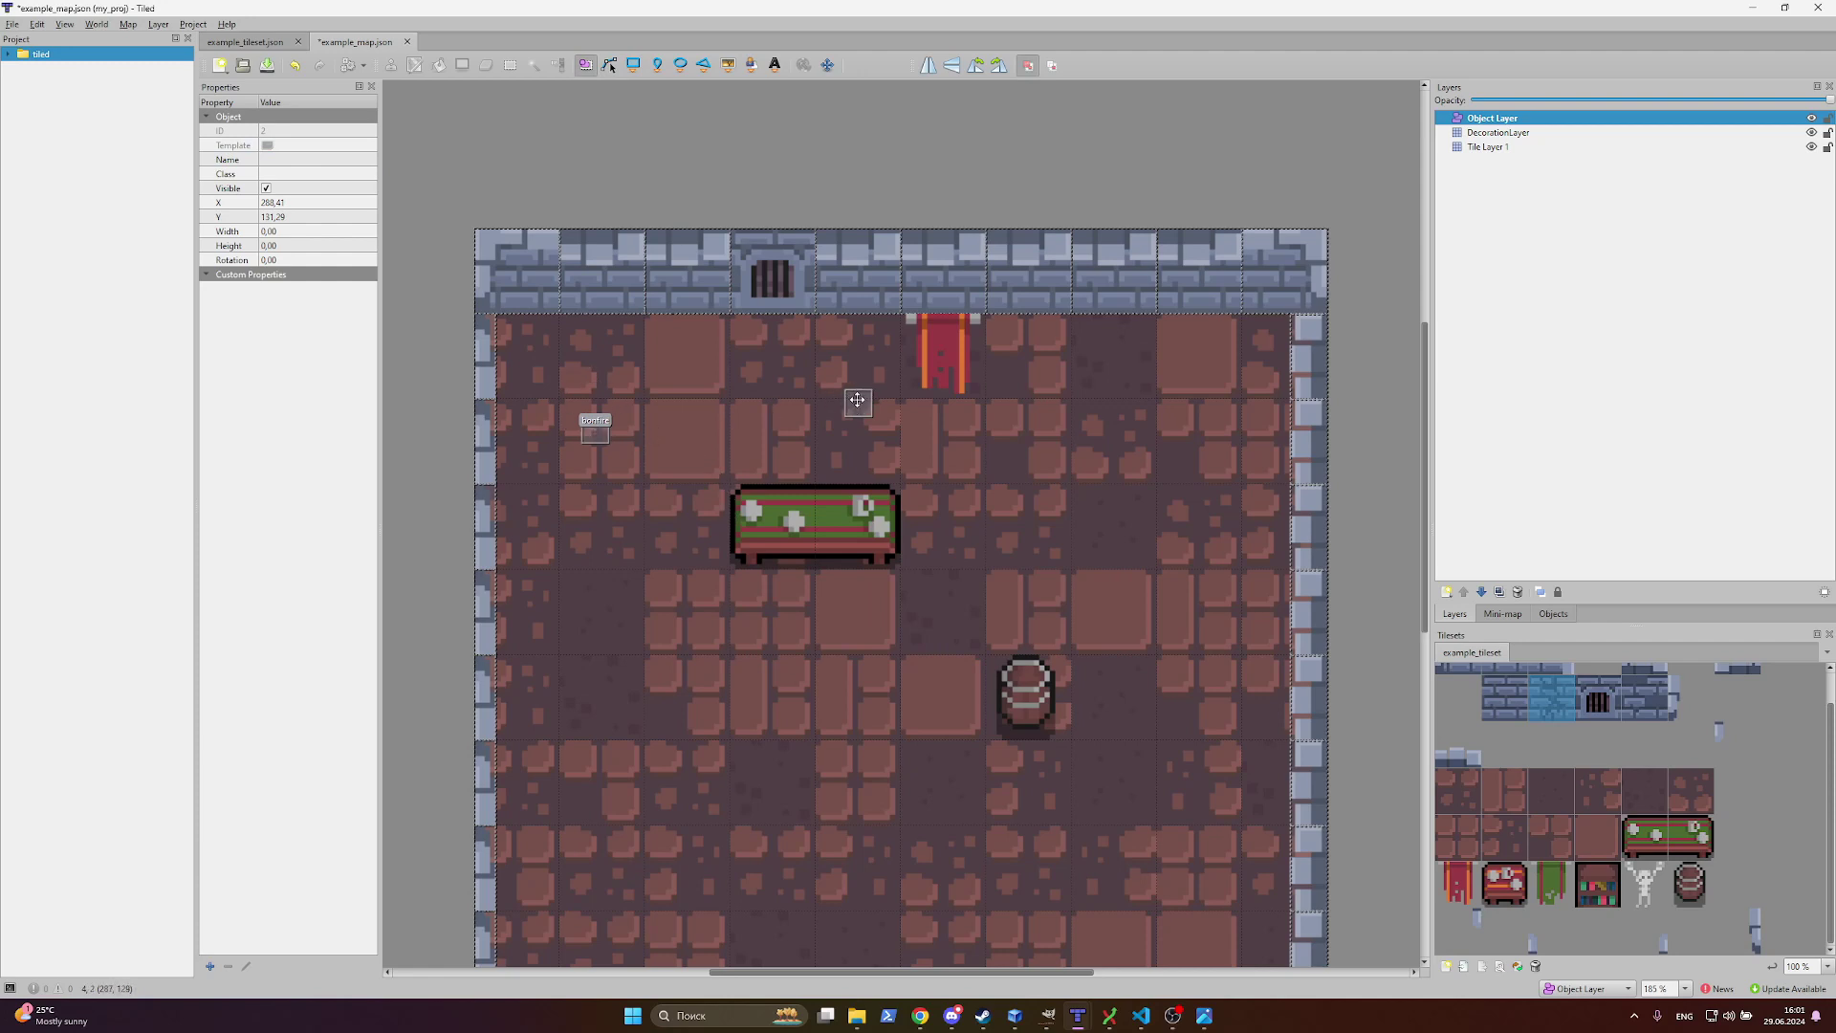
key(Delete)
Step: Set the bonfire object's width and height to 64 each
click(595, 430)
click(283, 231)
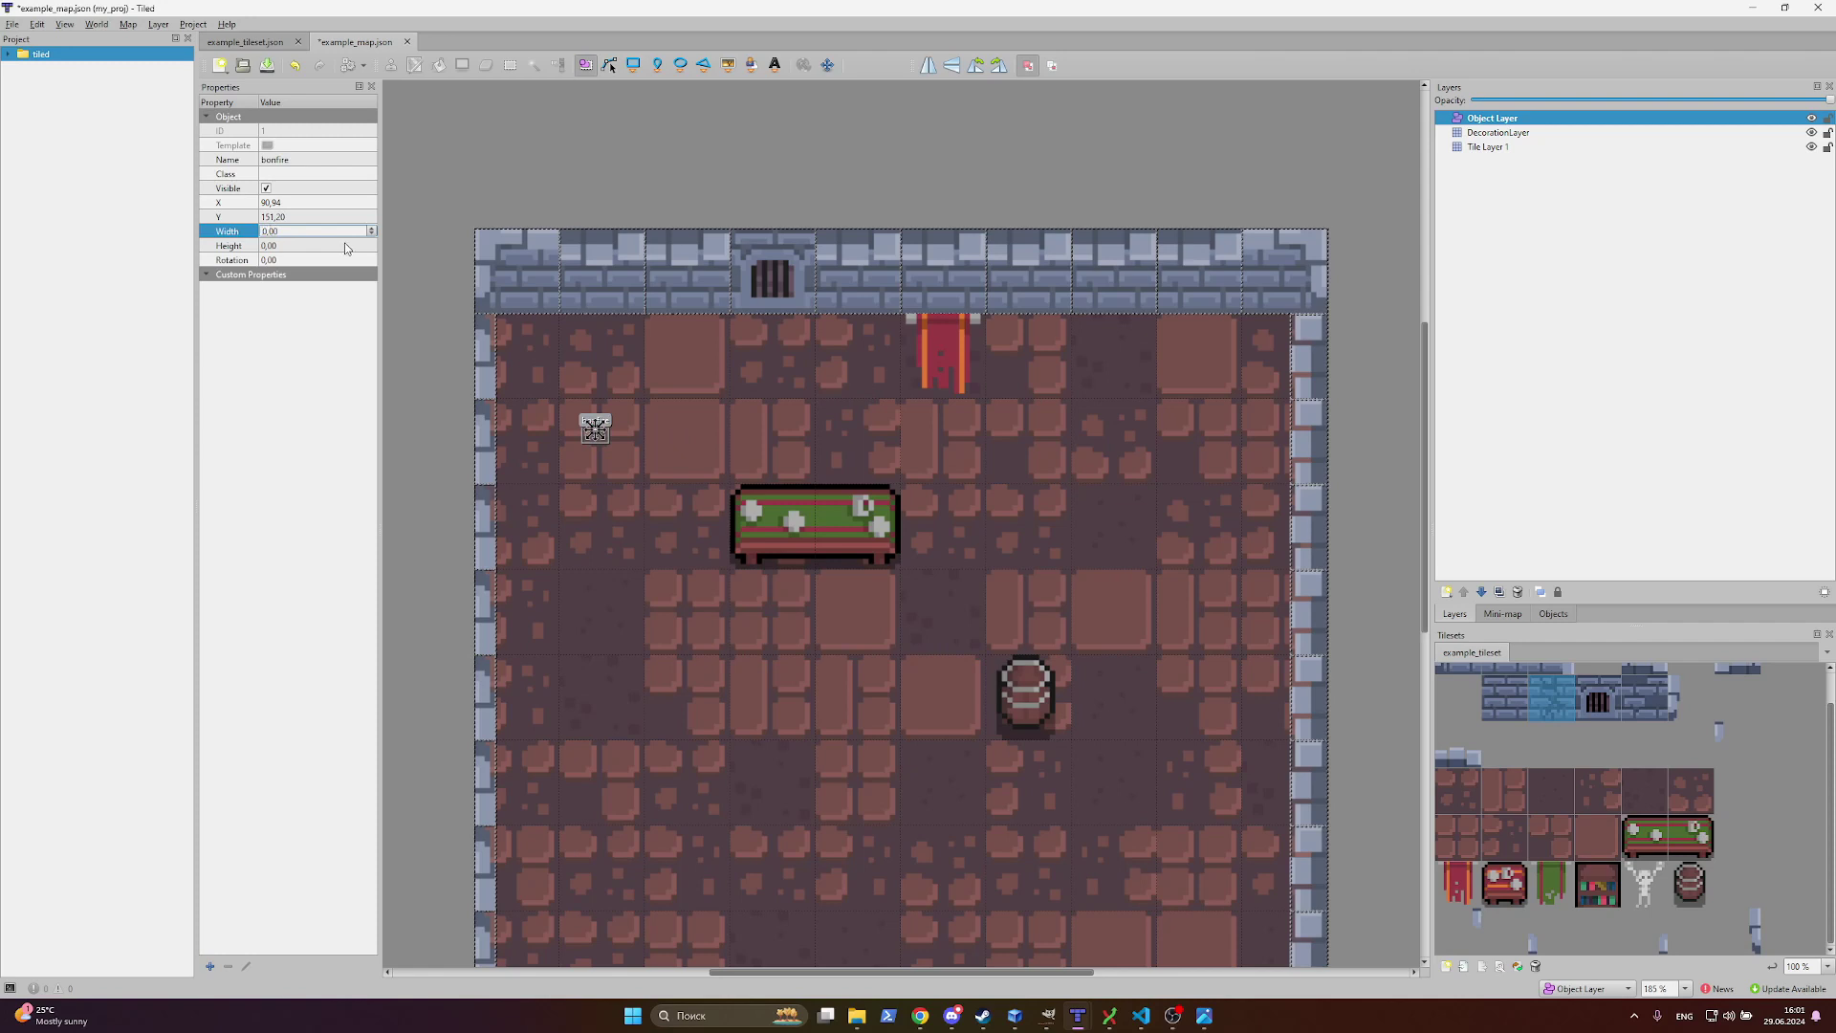
text(64)
click(262, 246)
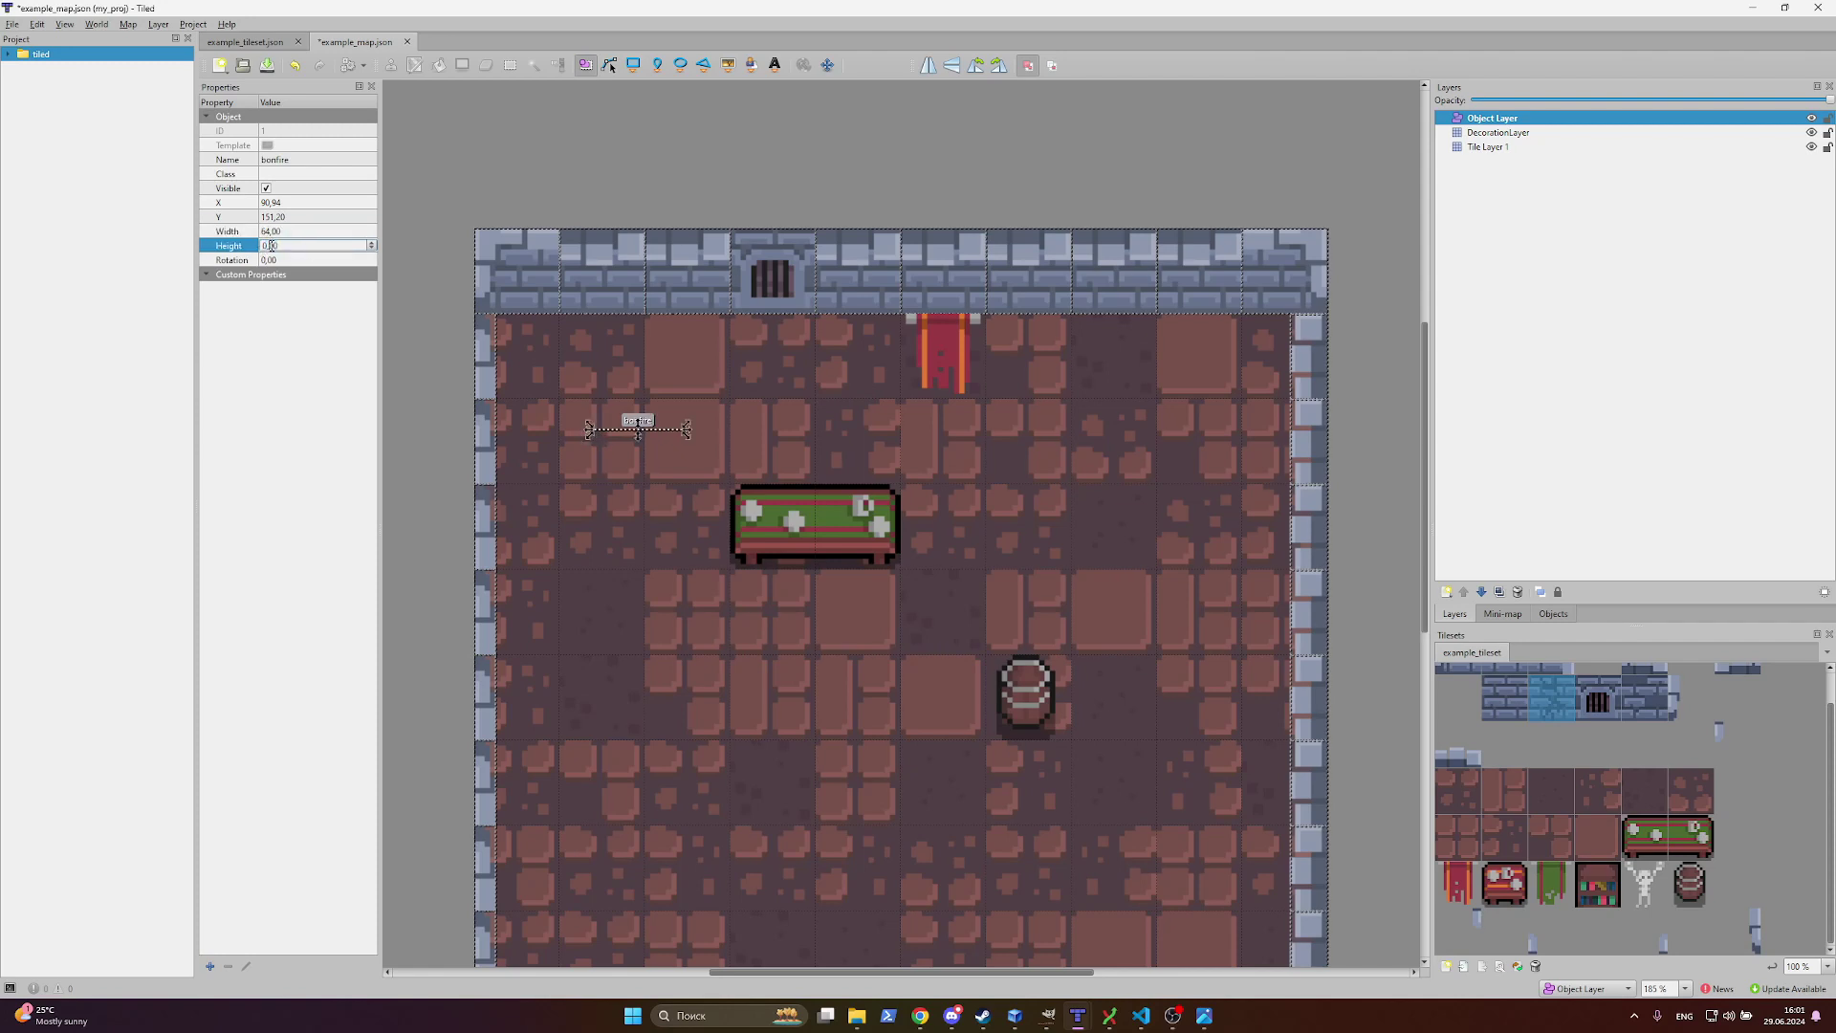
key(Return)
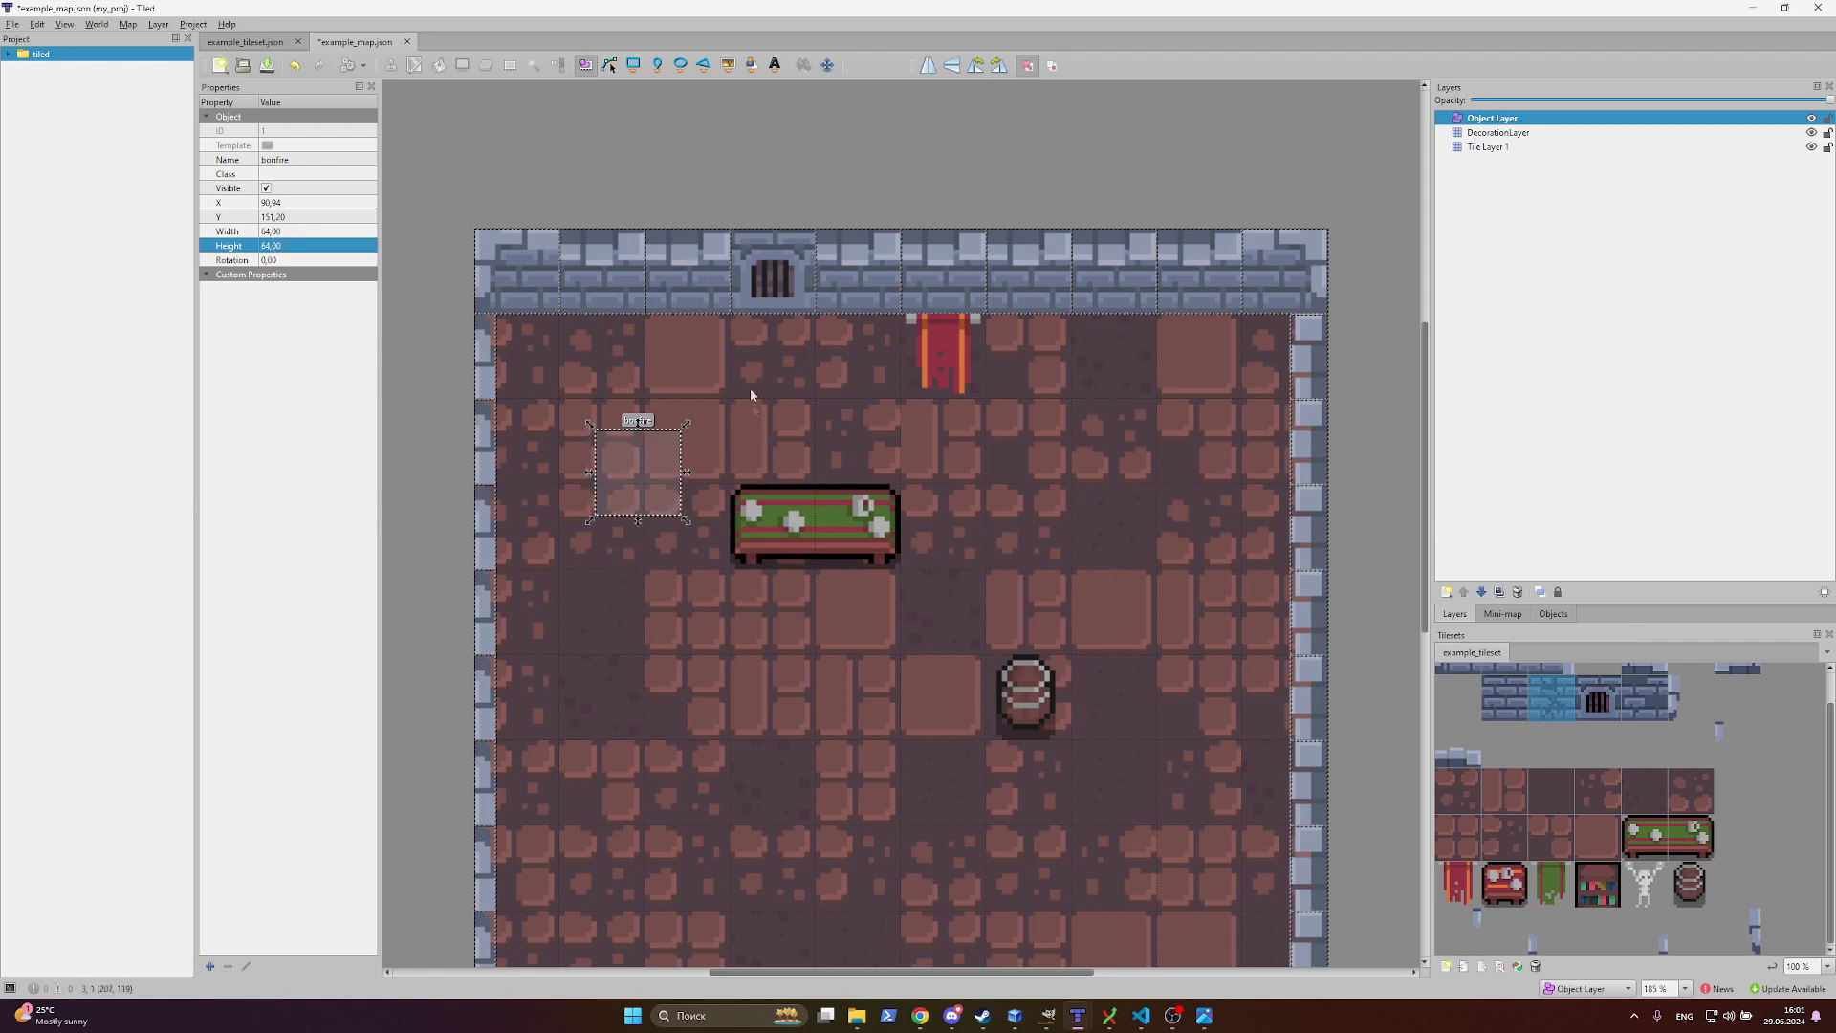
Step: Move the bonfire object to the lower edge of the top wall beside the barred window and paste a copy beyond the red banner
drag(645, 457, 1032, 299)
key(ctrl+c)
key(ctrl+v)
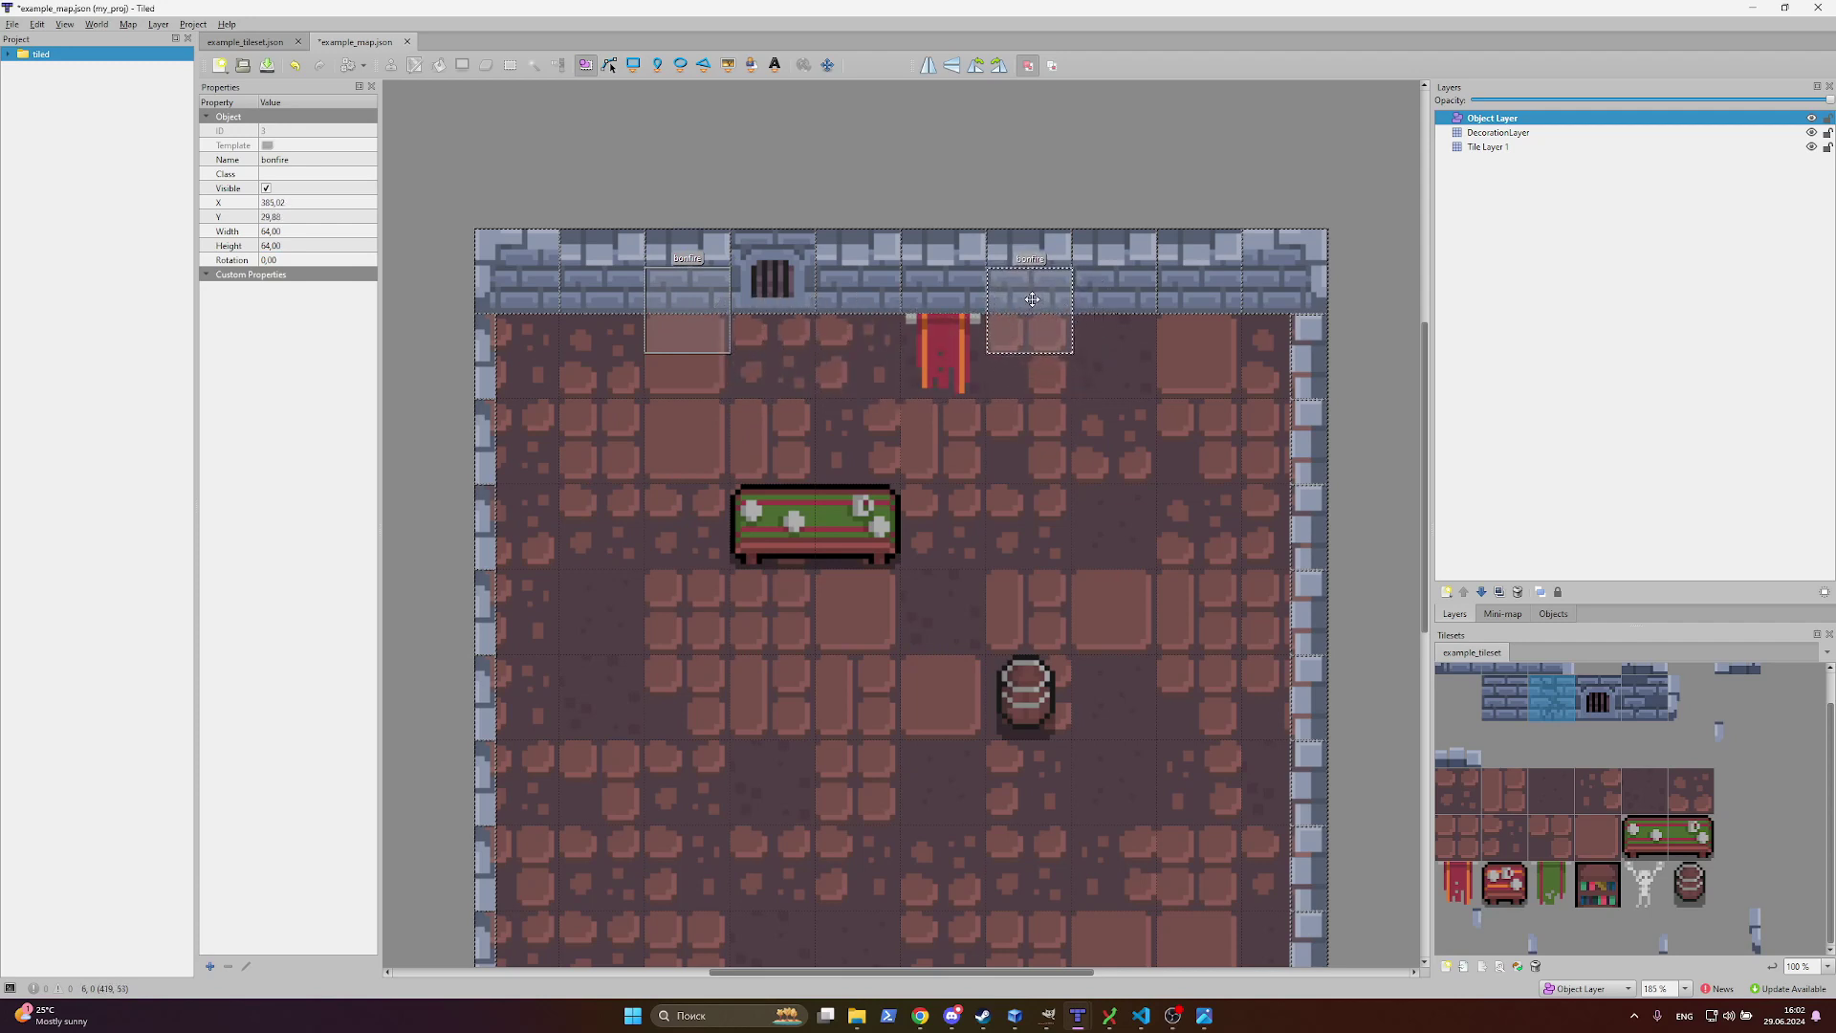
scroll(780, 621, down, 3)
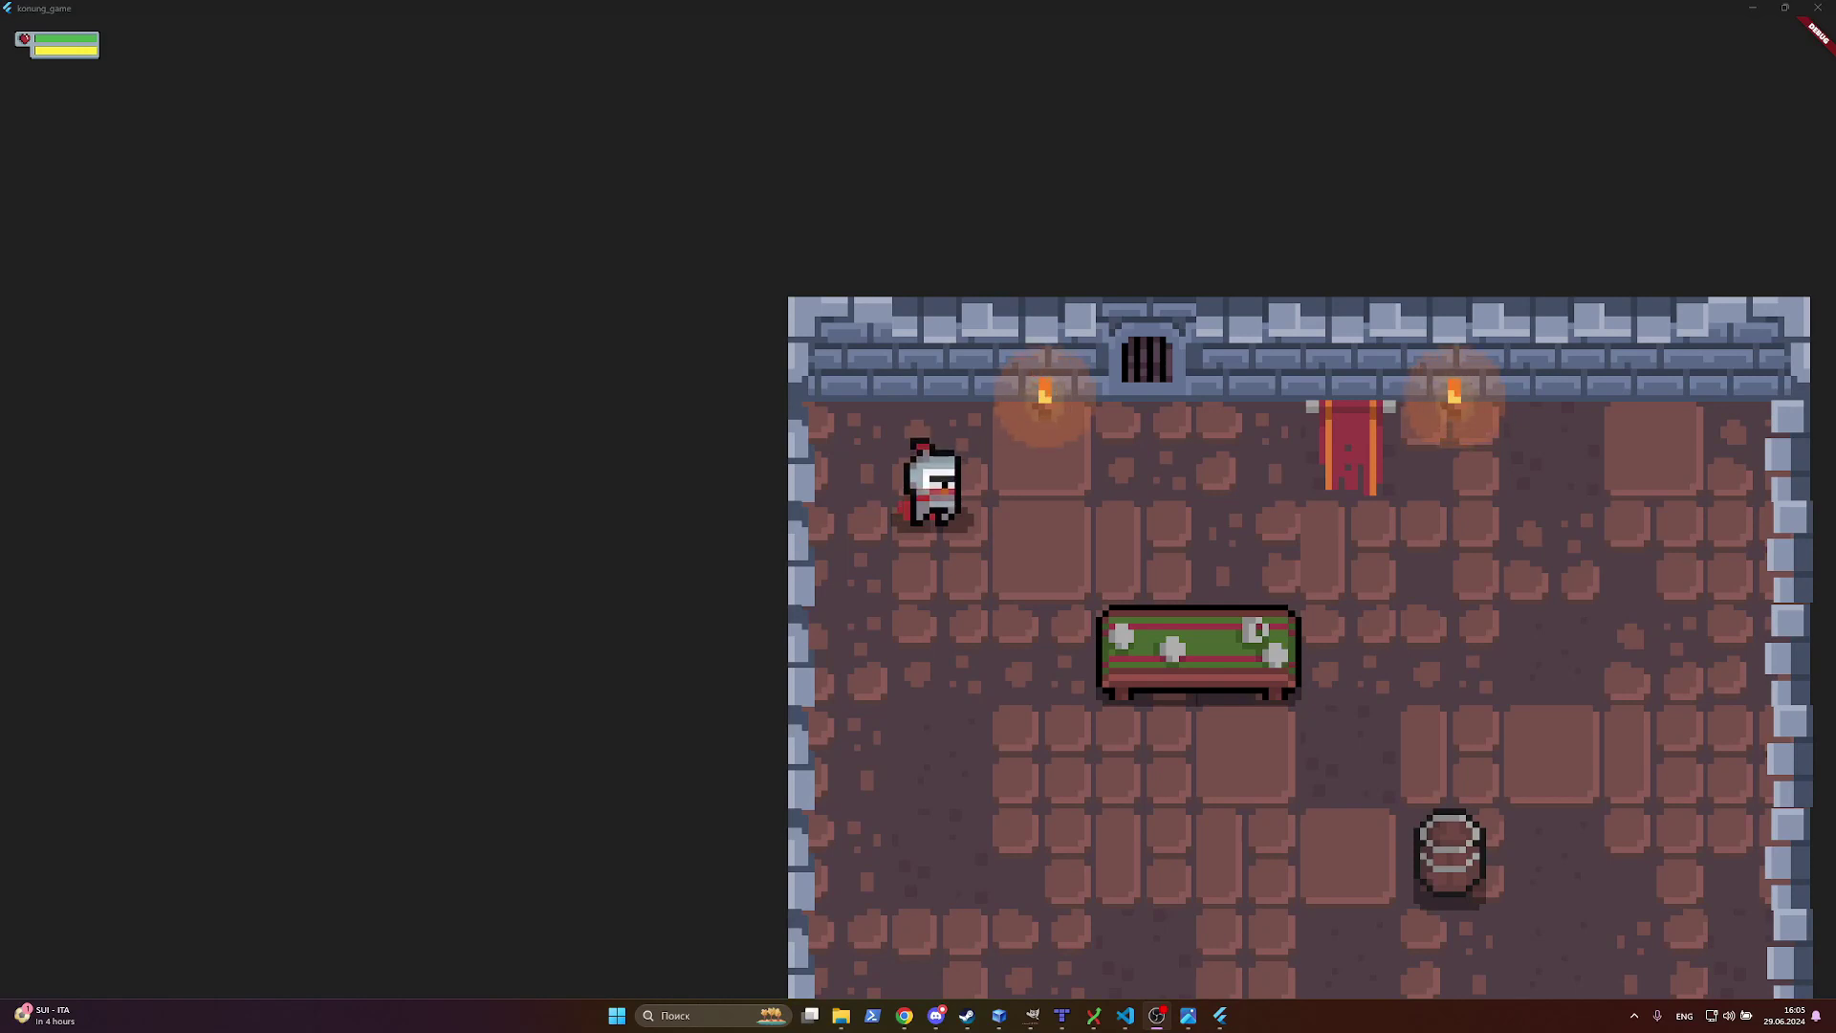
Step: Walk the knight along the top wall in the running konung_game window to check the torches, banner and wall collisions
key(s)
key(a)
key(d)
key(d)
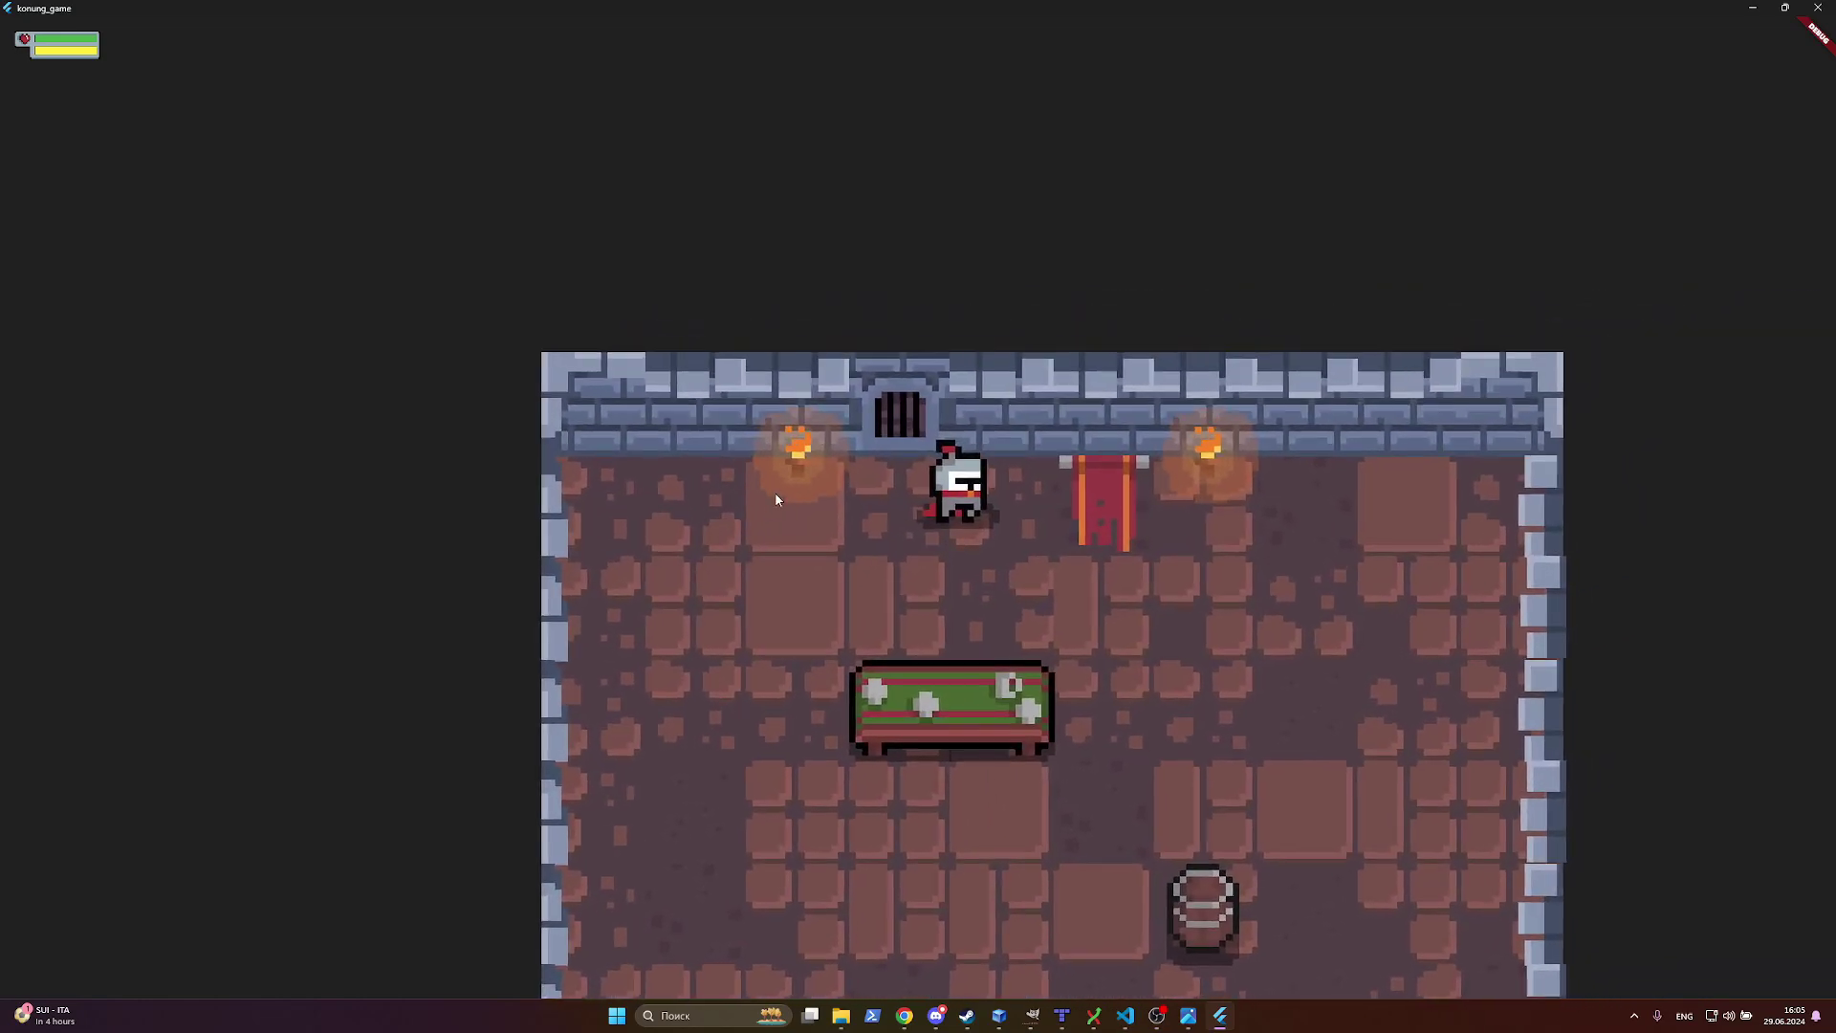
key(d)
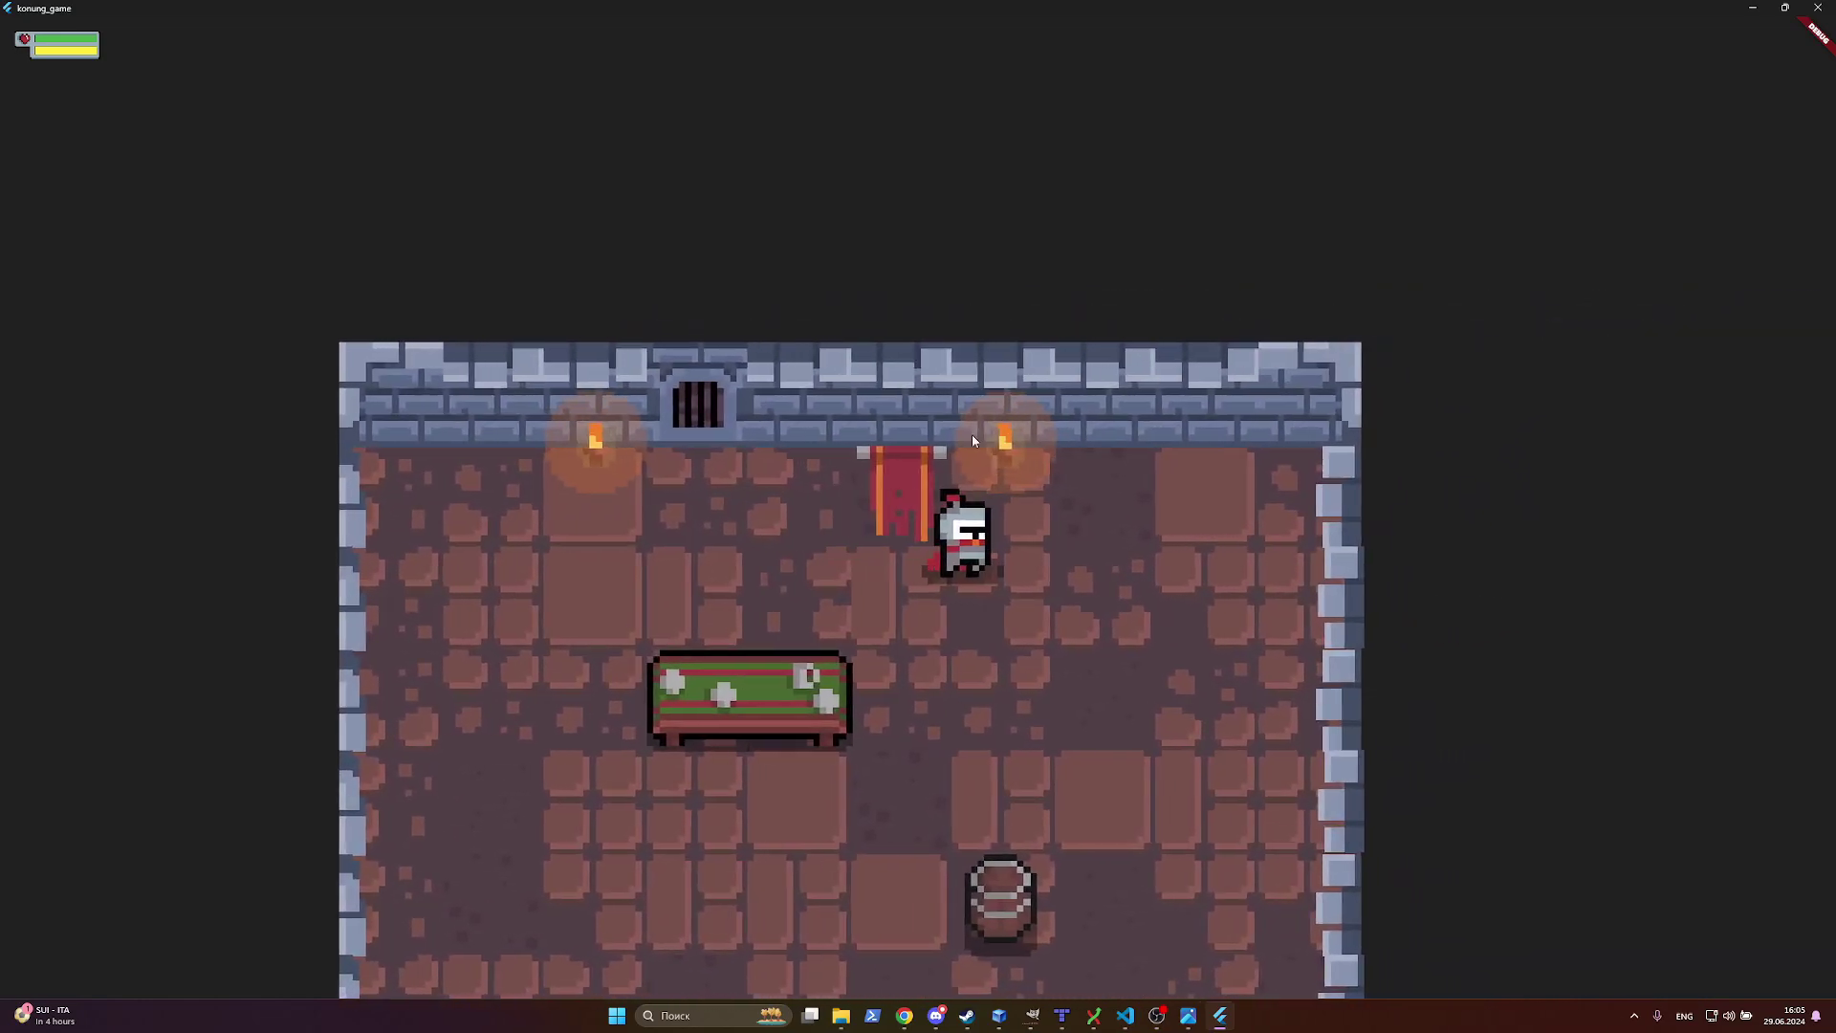
key(w)
key(a)
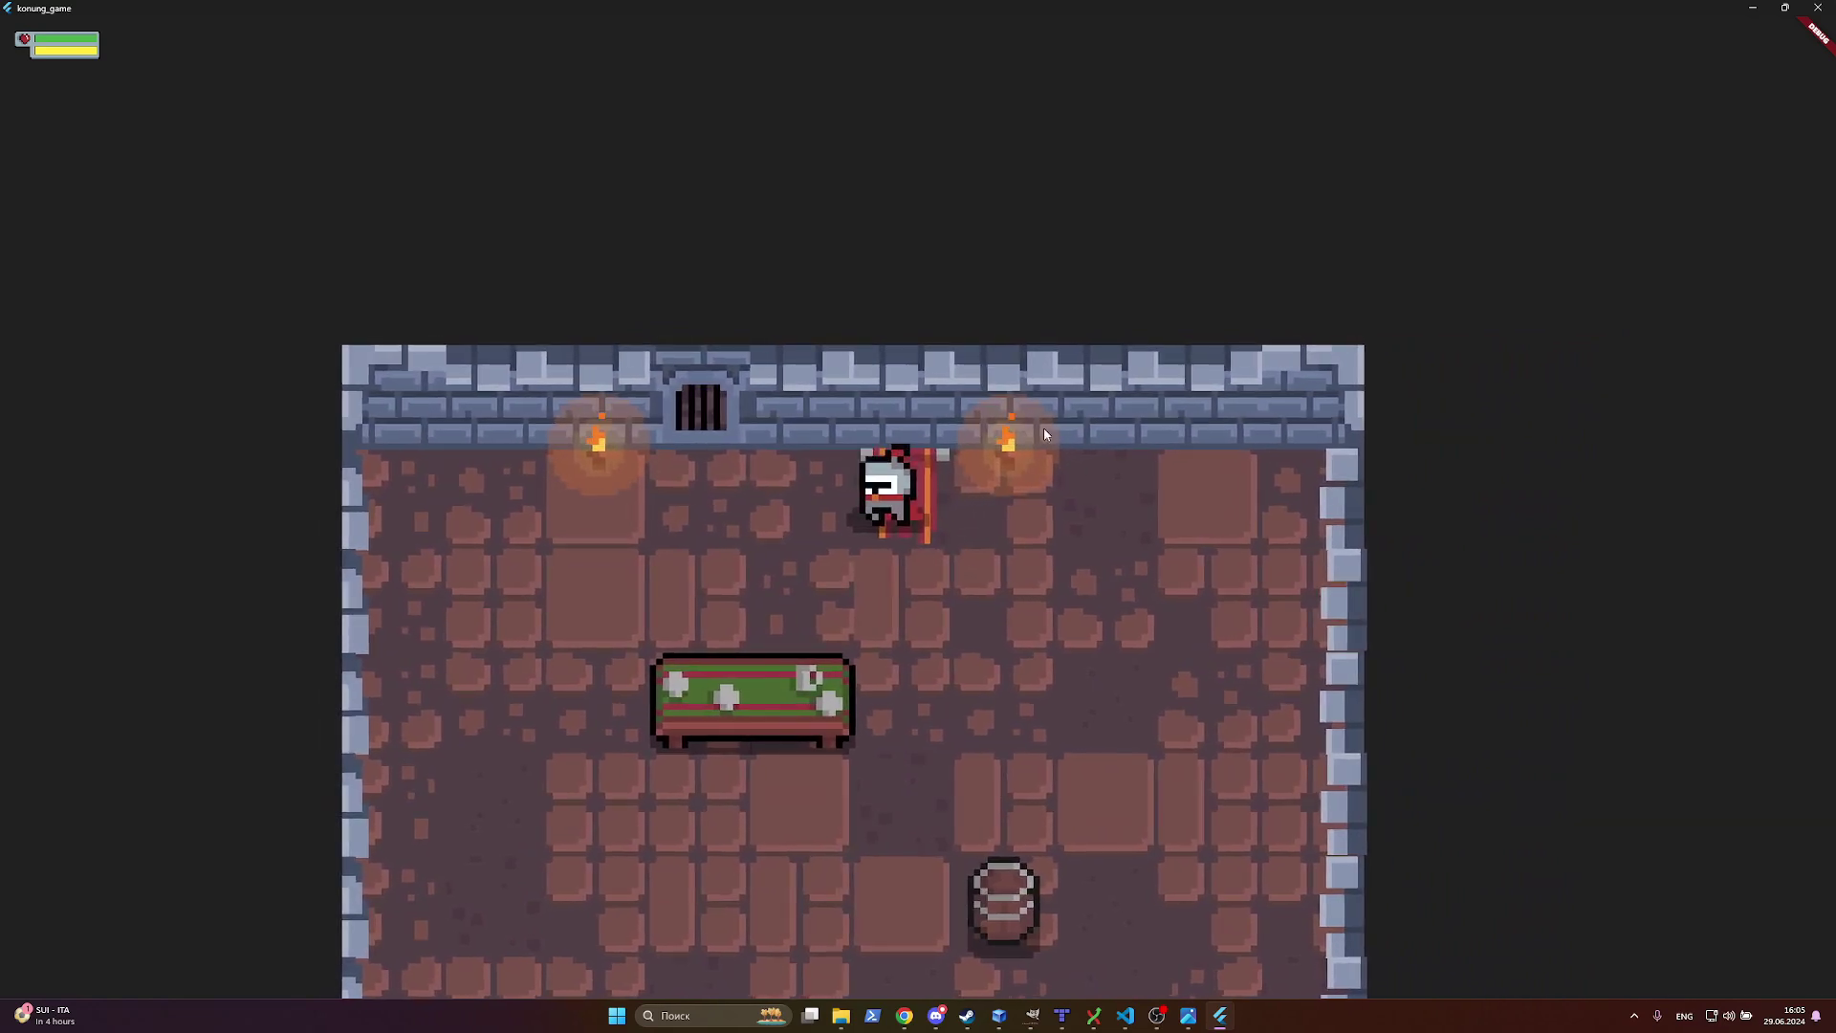
key(a)
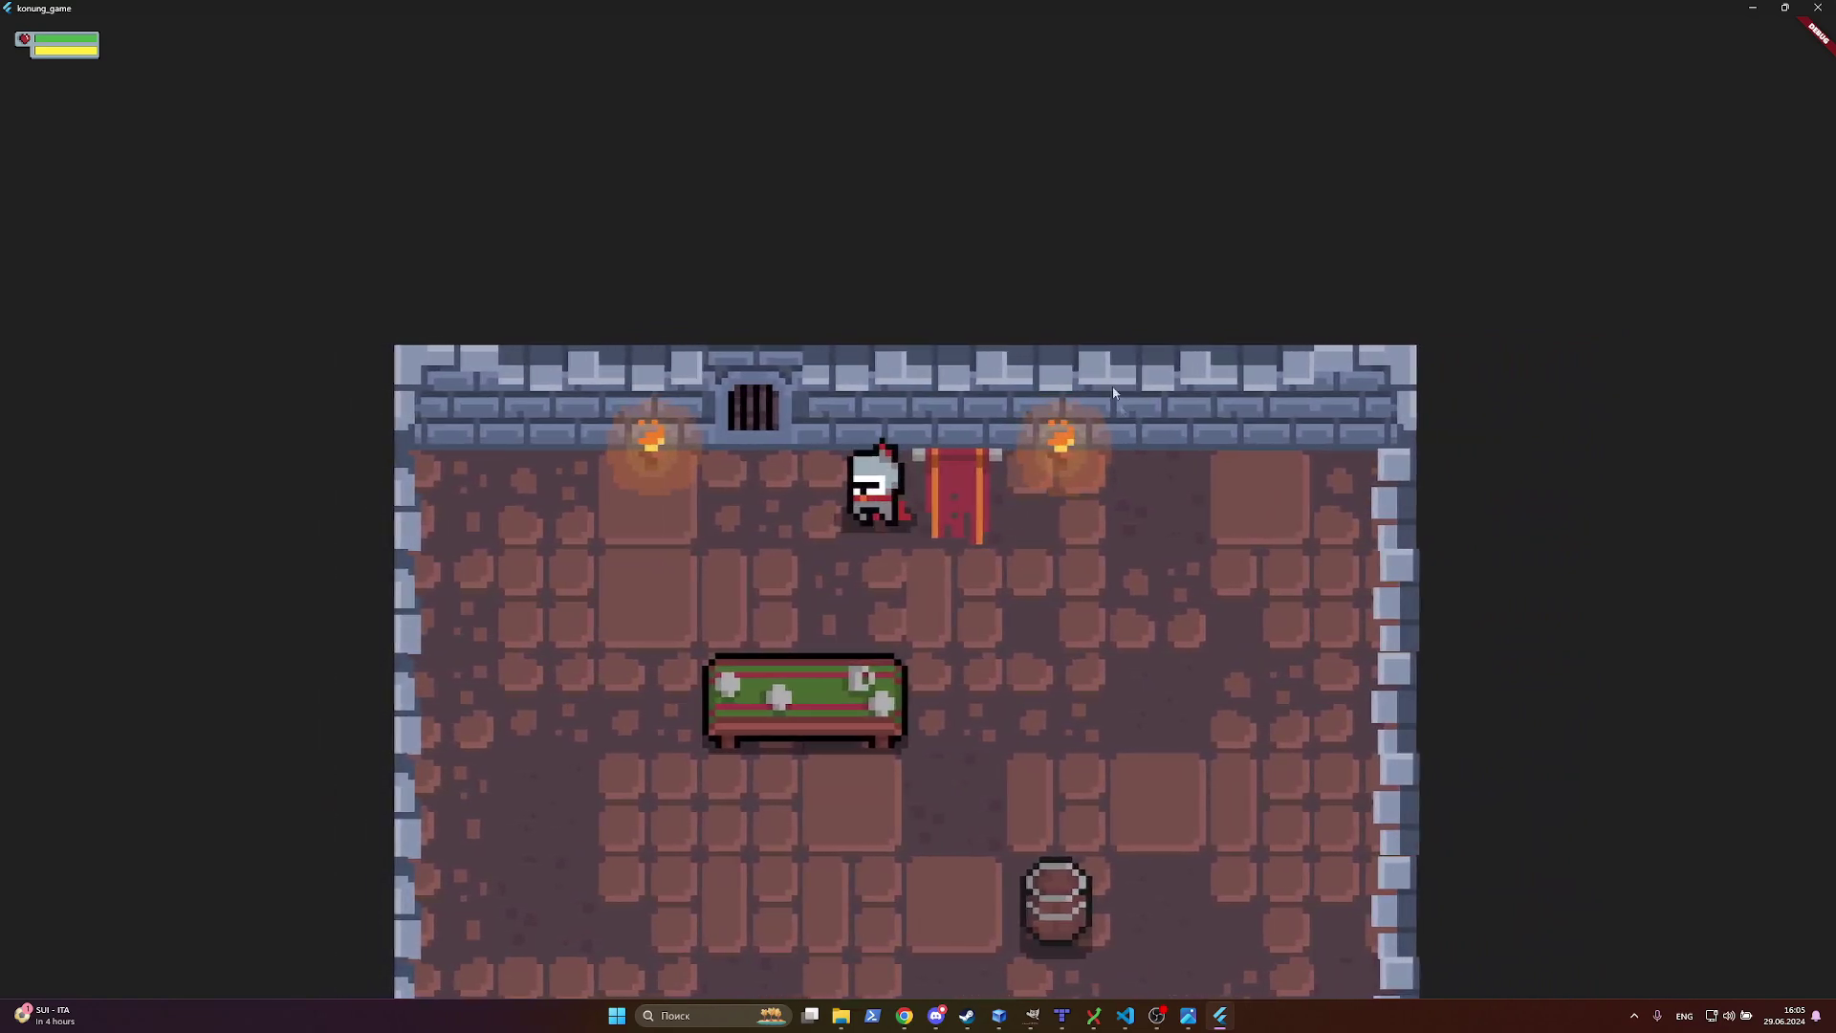
key(a)
key(s)
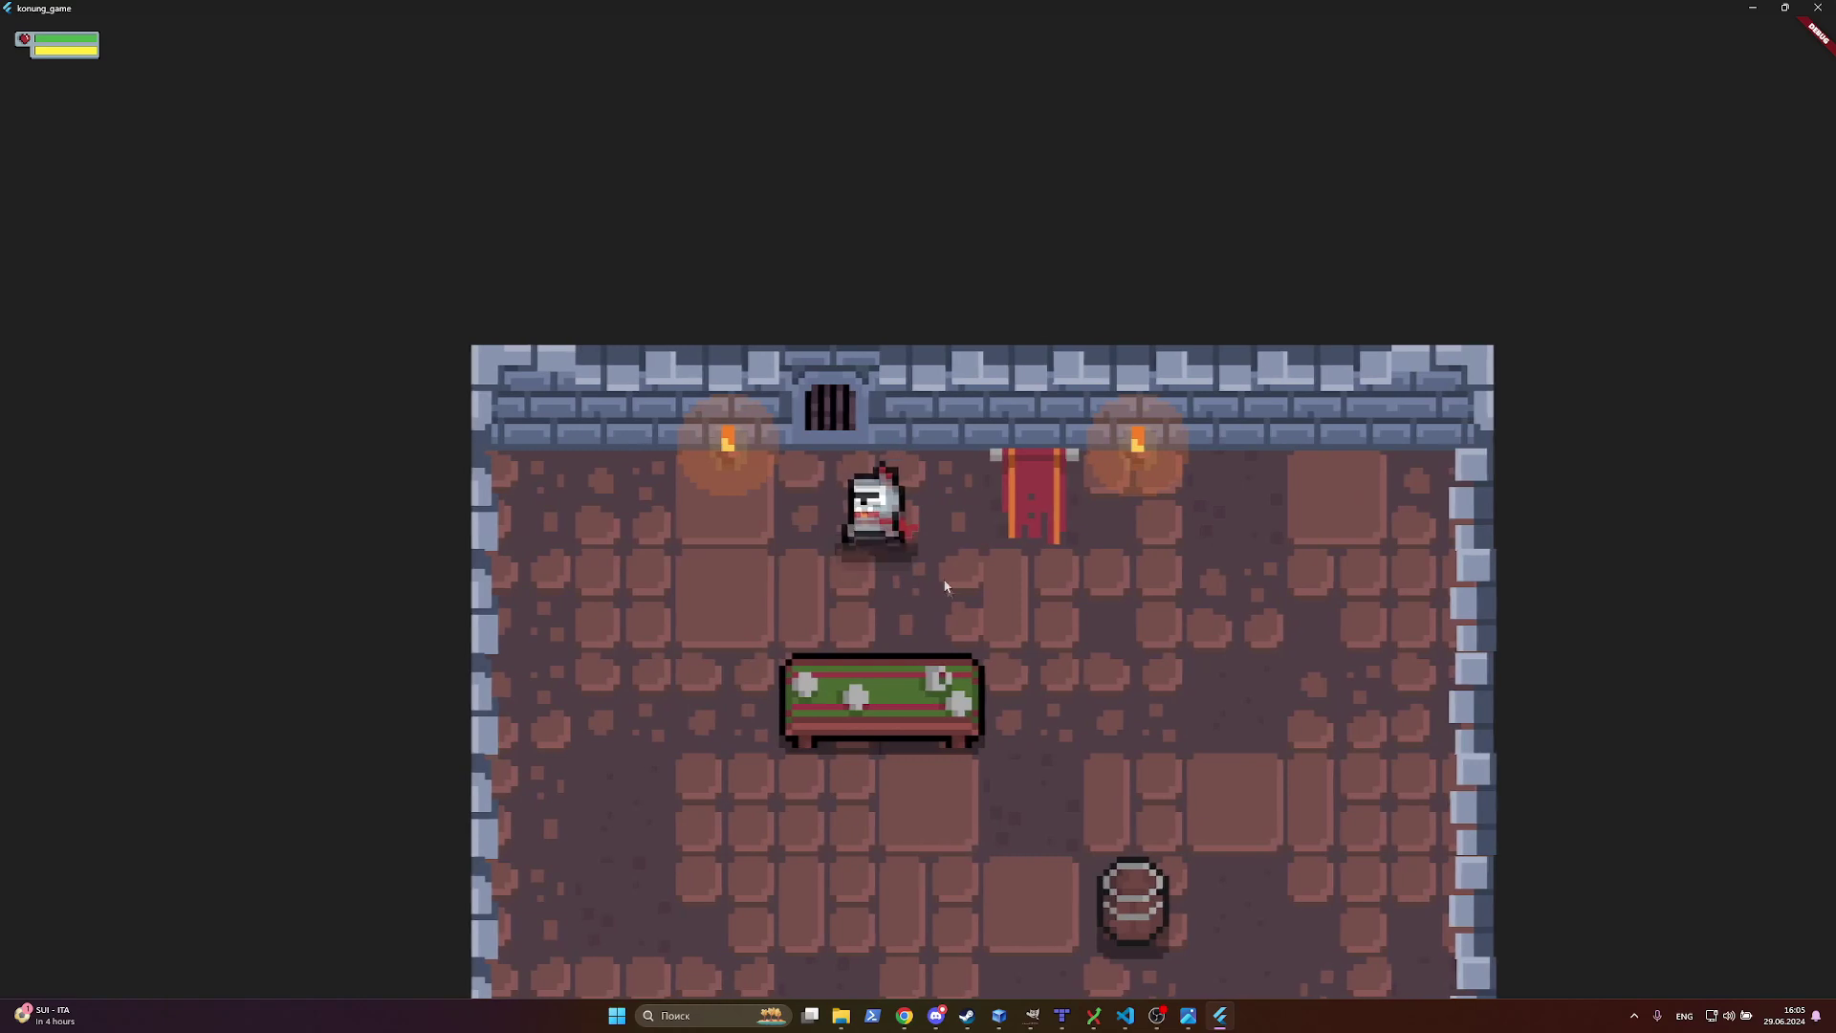
key(w)
key(d)
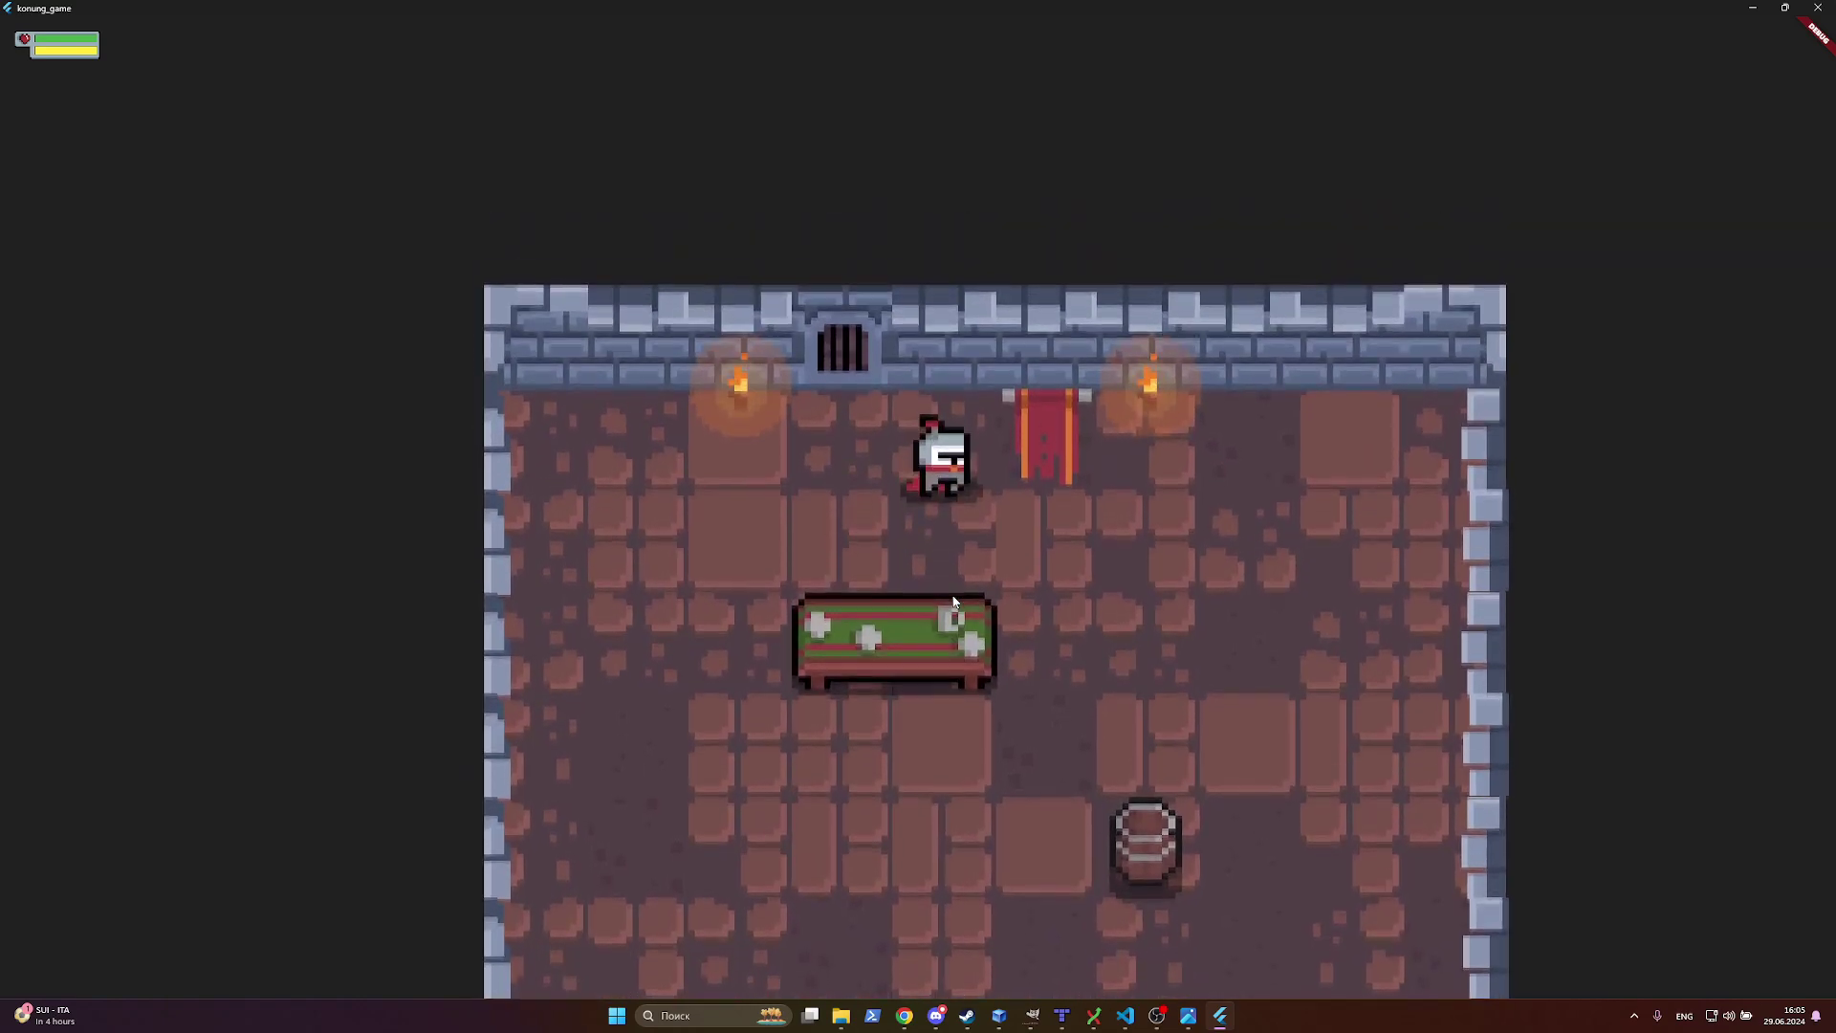
key(a)
key(s)
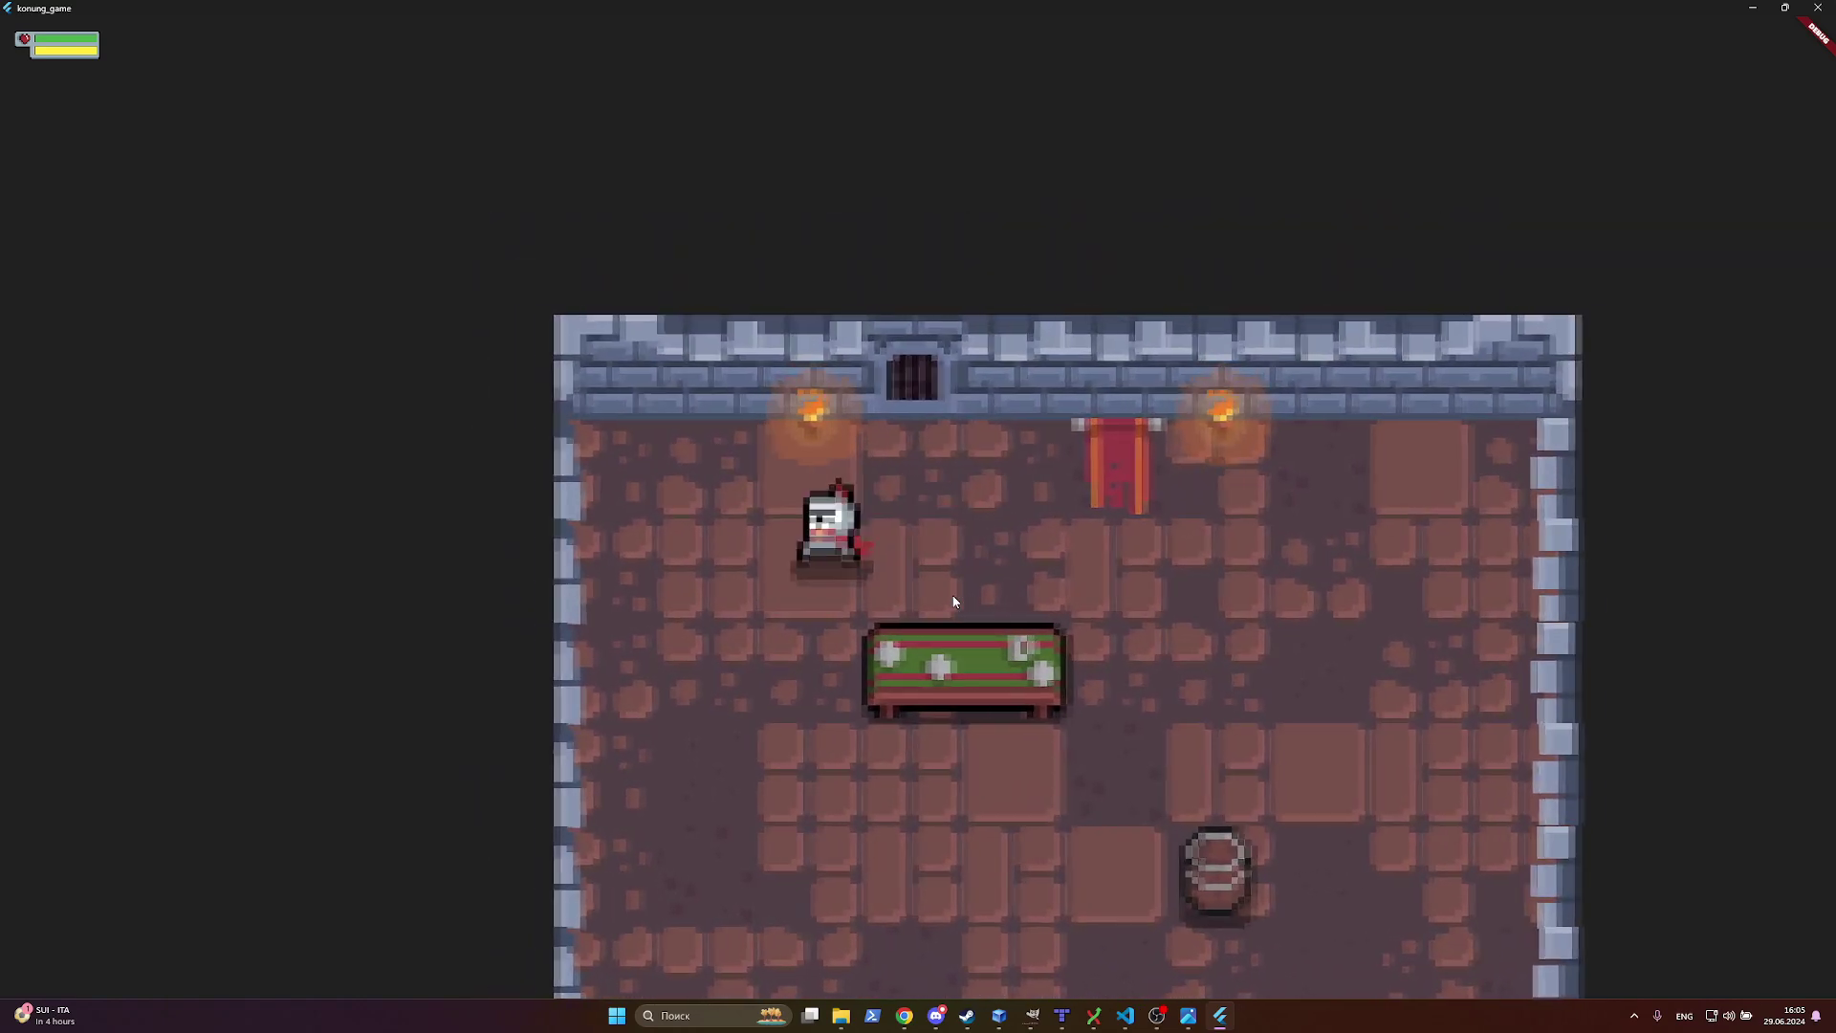
key(d)
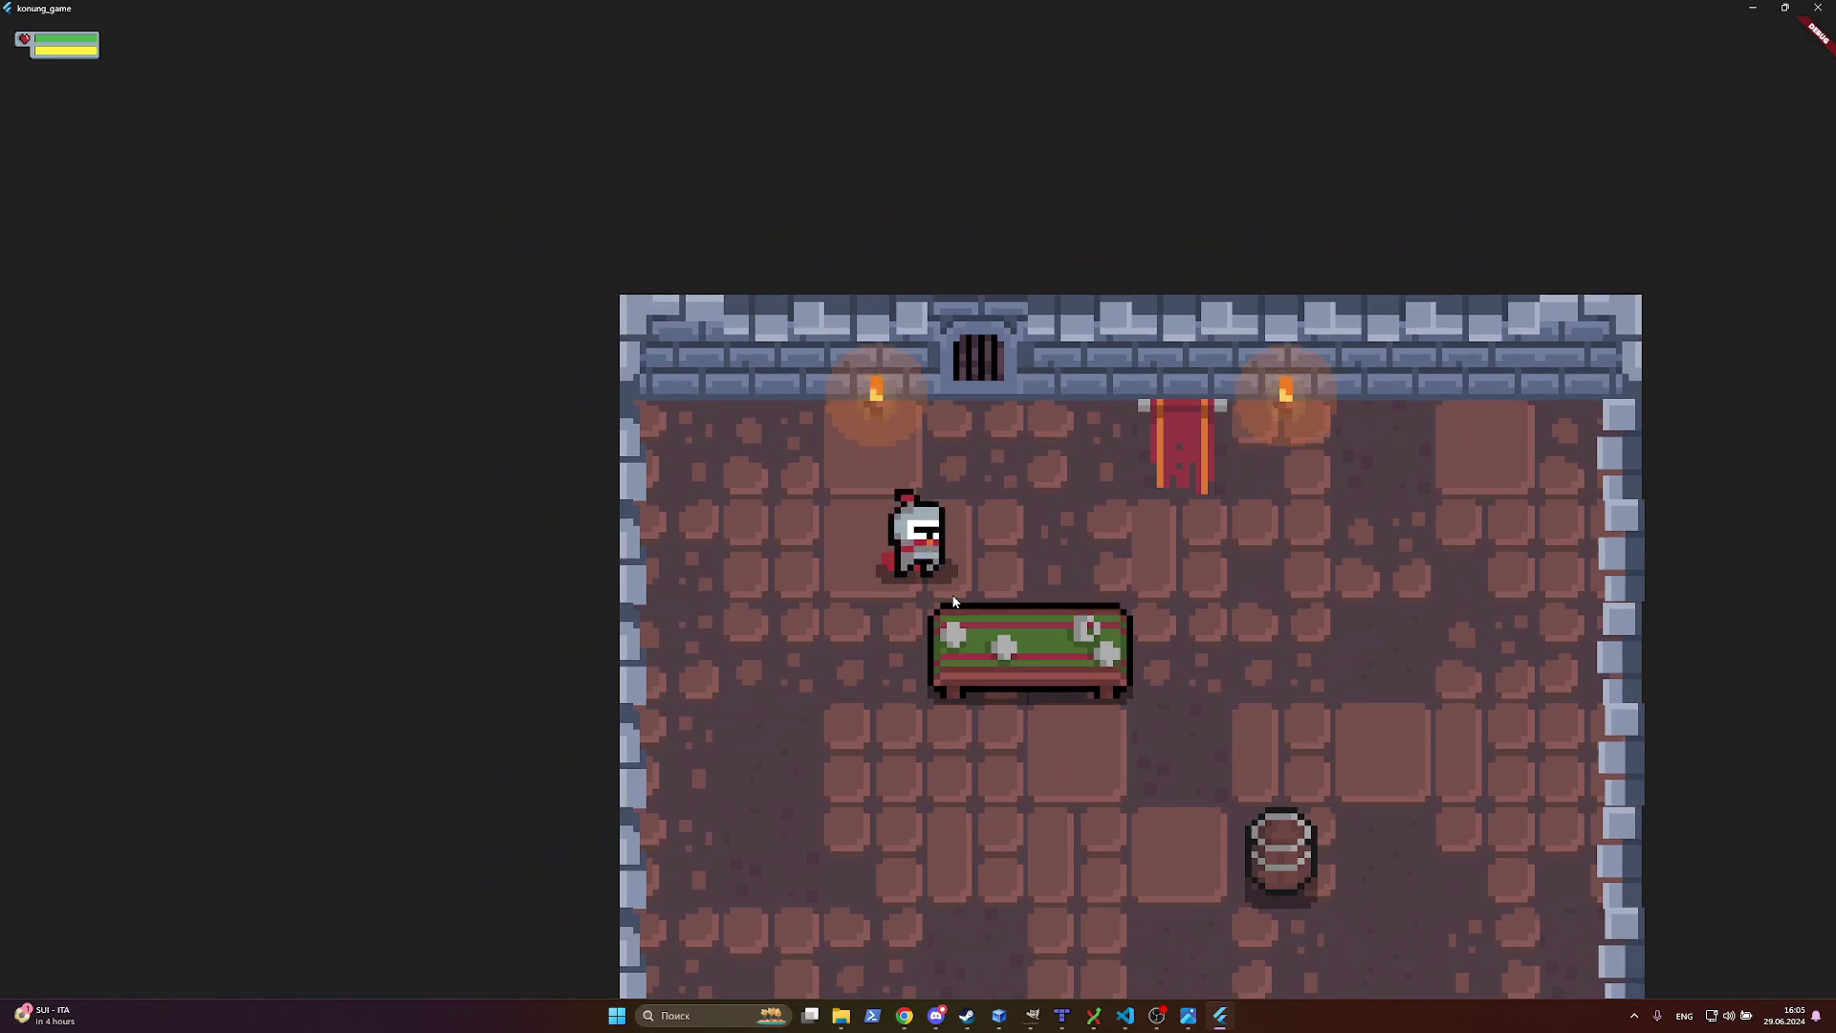
Step: Walk the knight along the room's left and bottom walls and back past the barrel and table to check their collisions
key(s)
key(a)
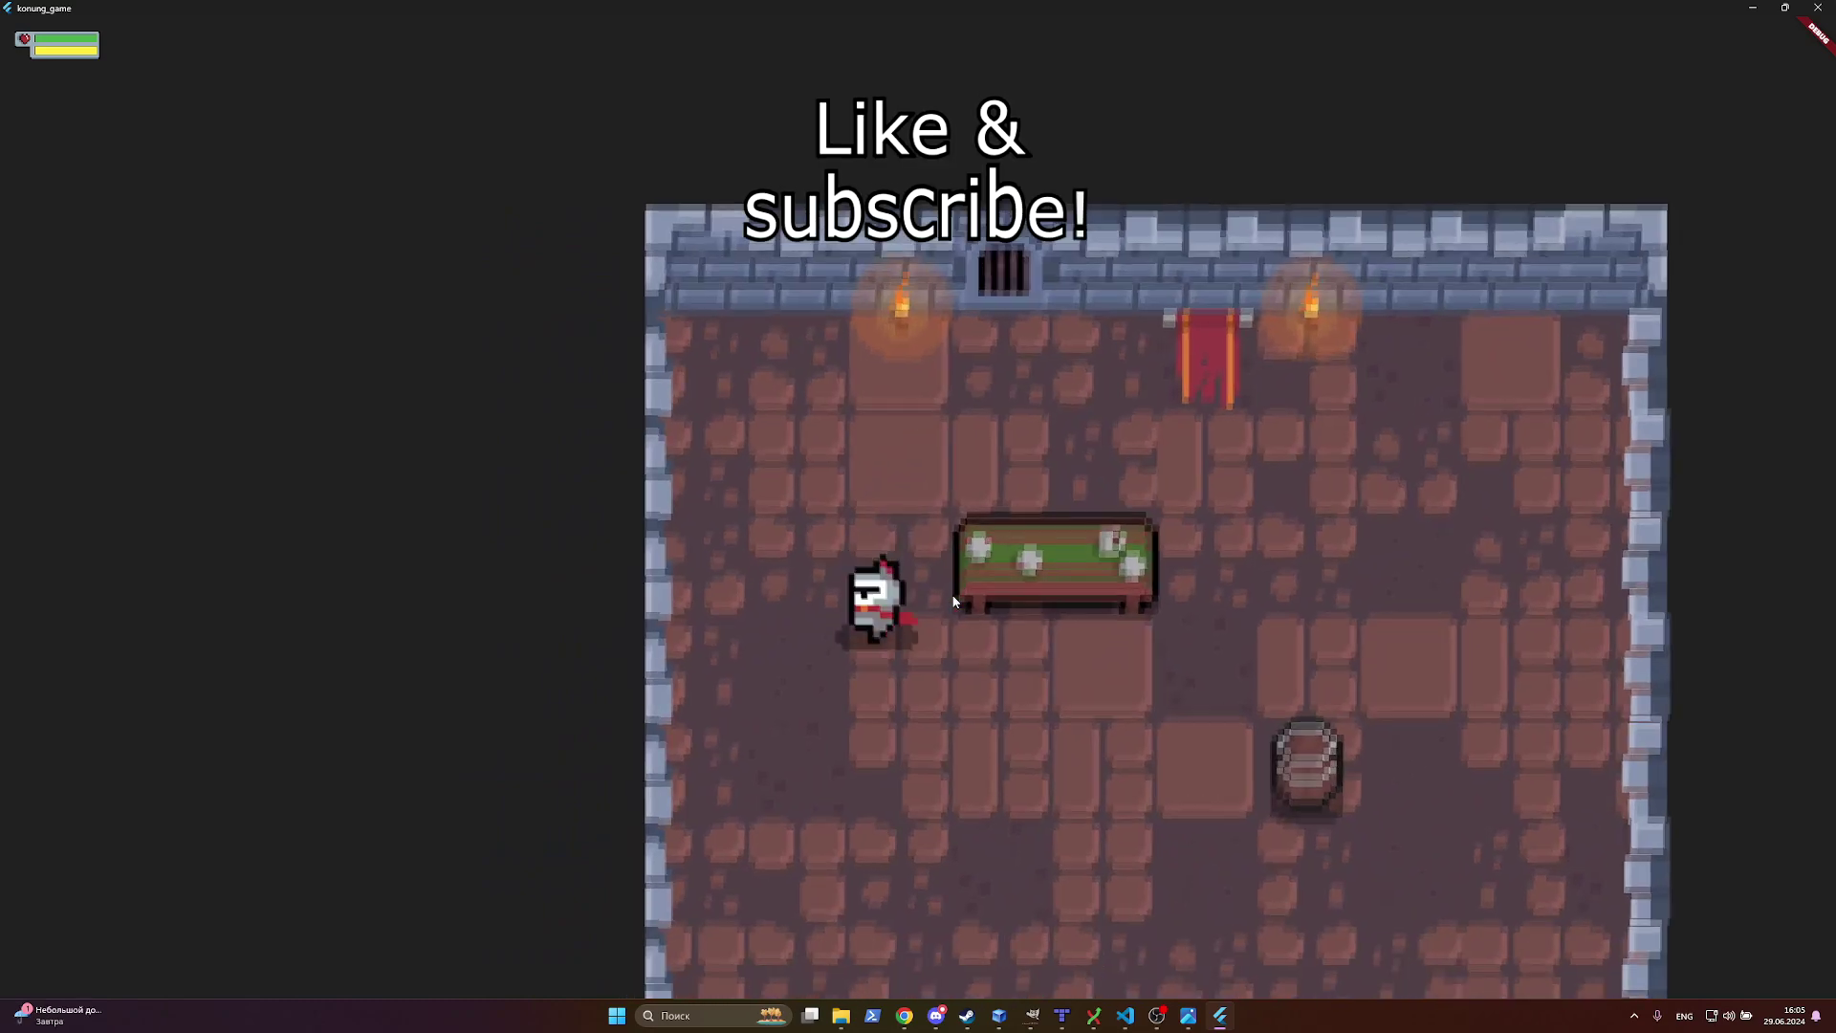
key(a)
key(w)
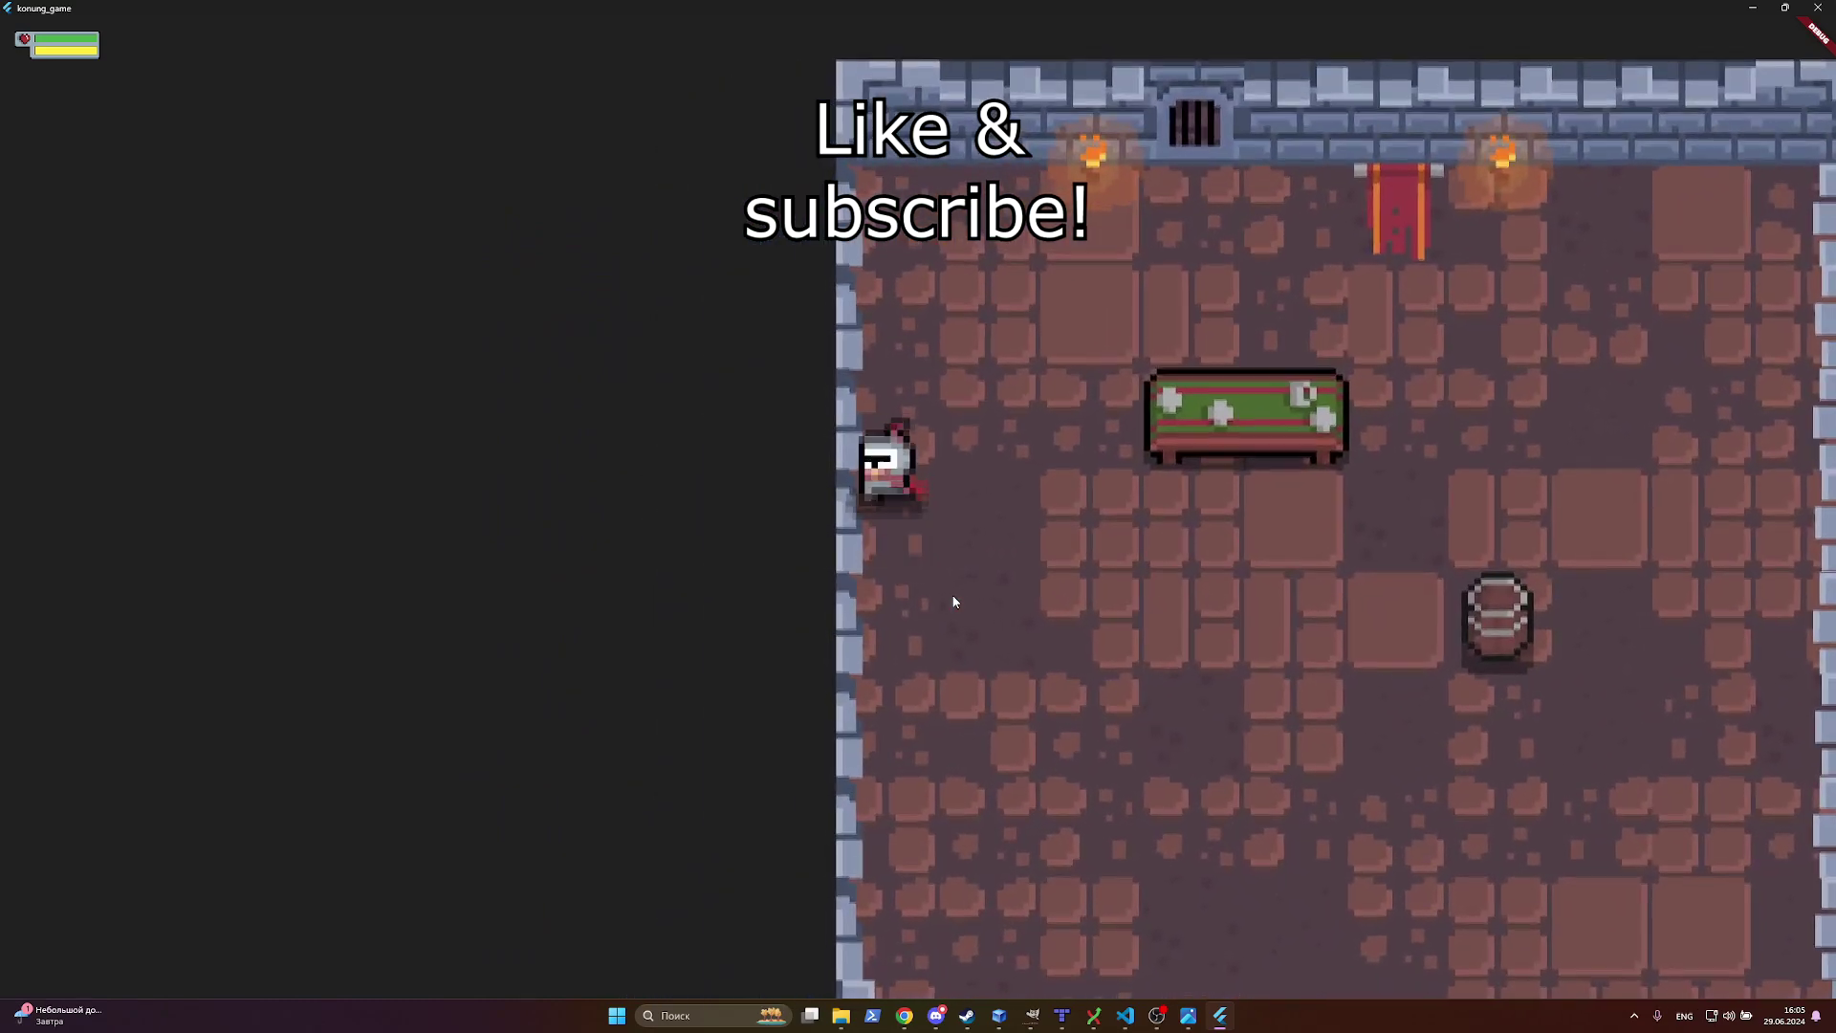
key(w)
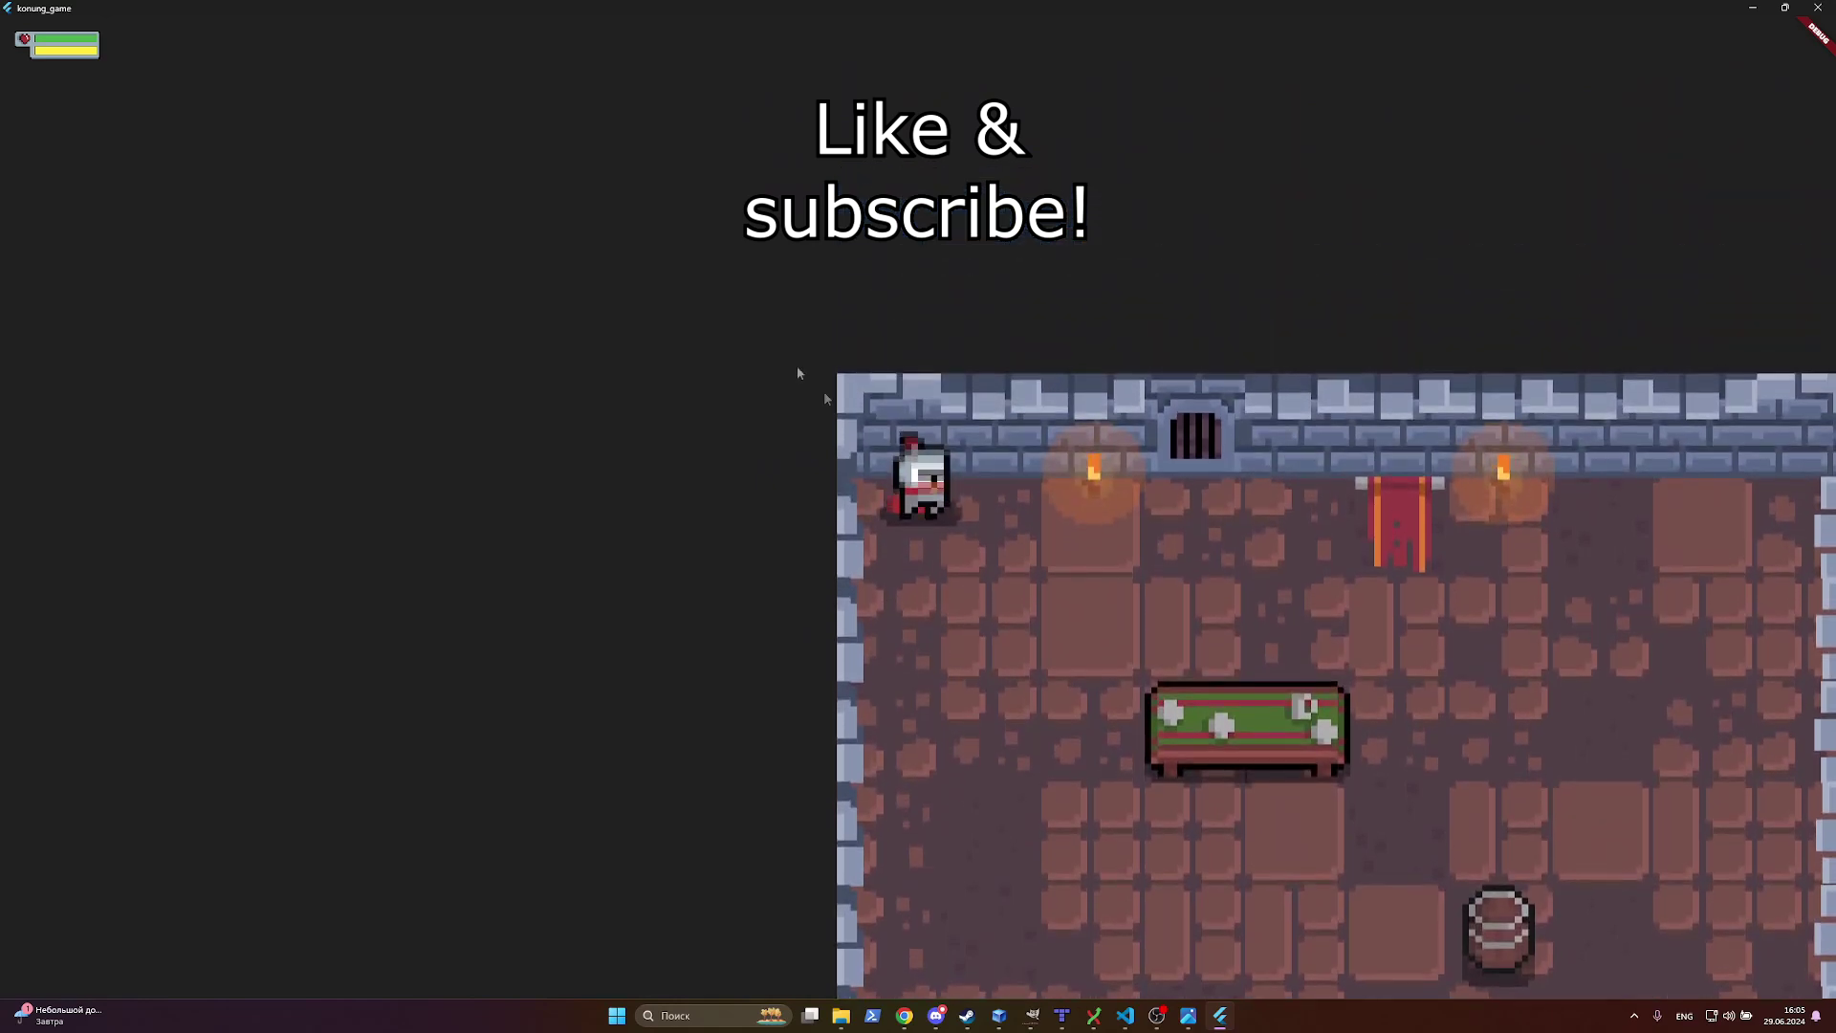
key(a)
key(s)
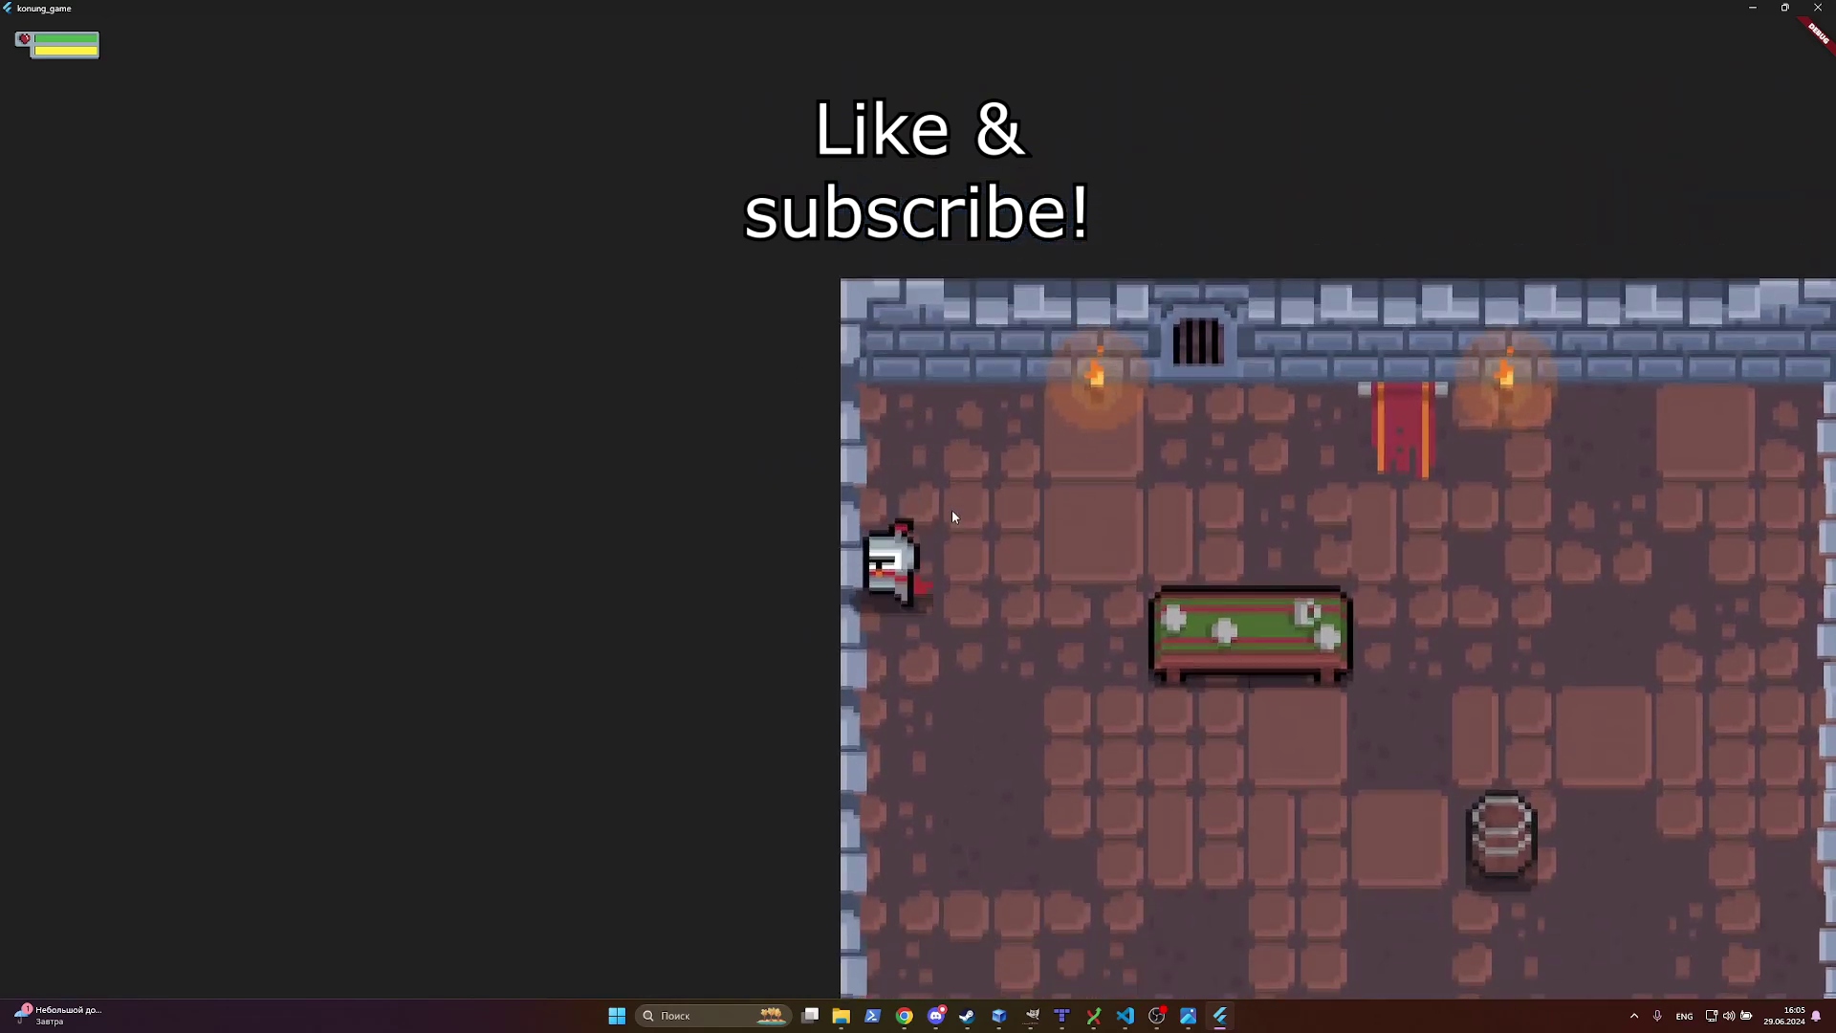
key(s)
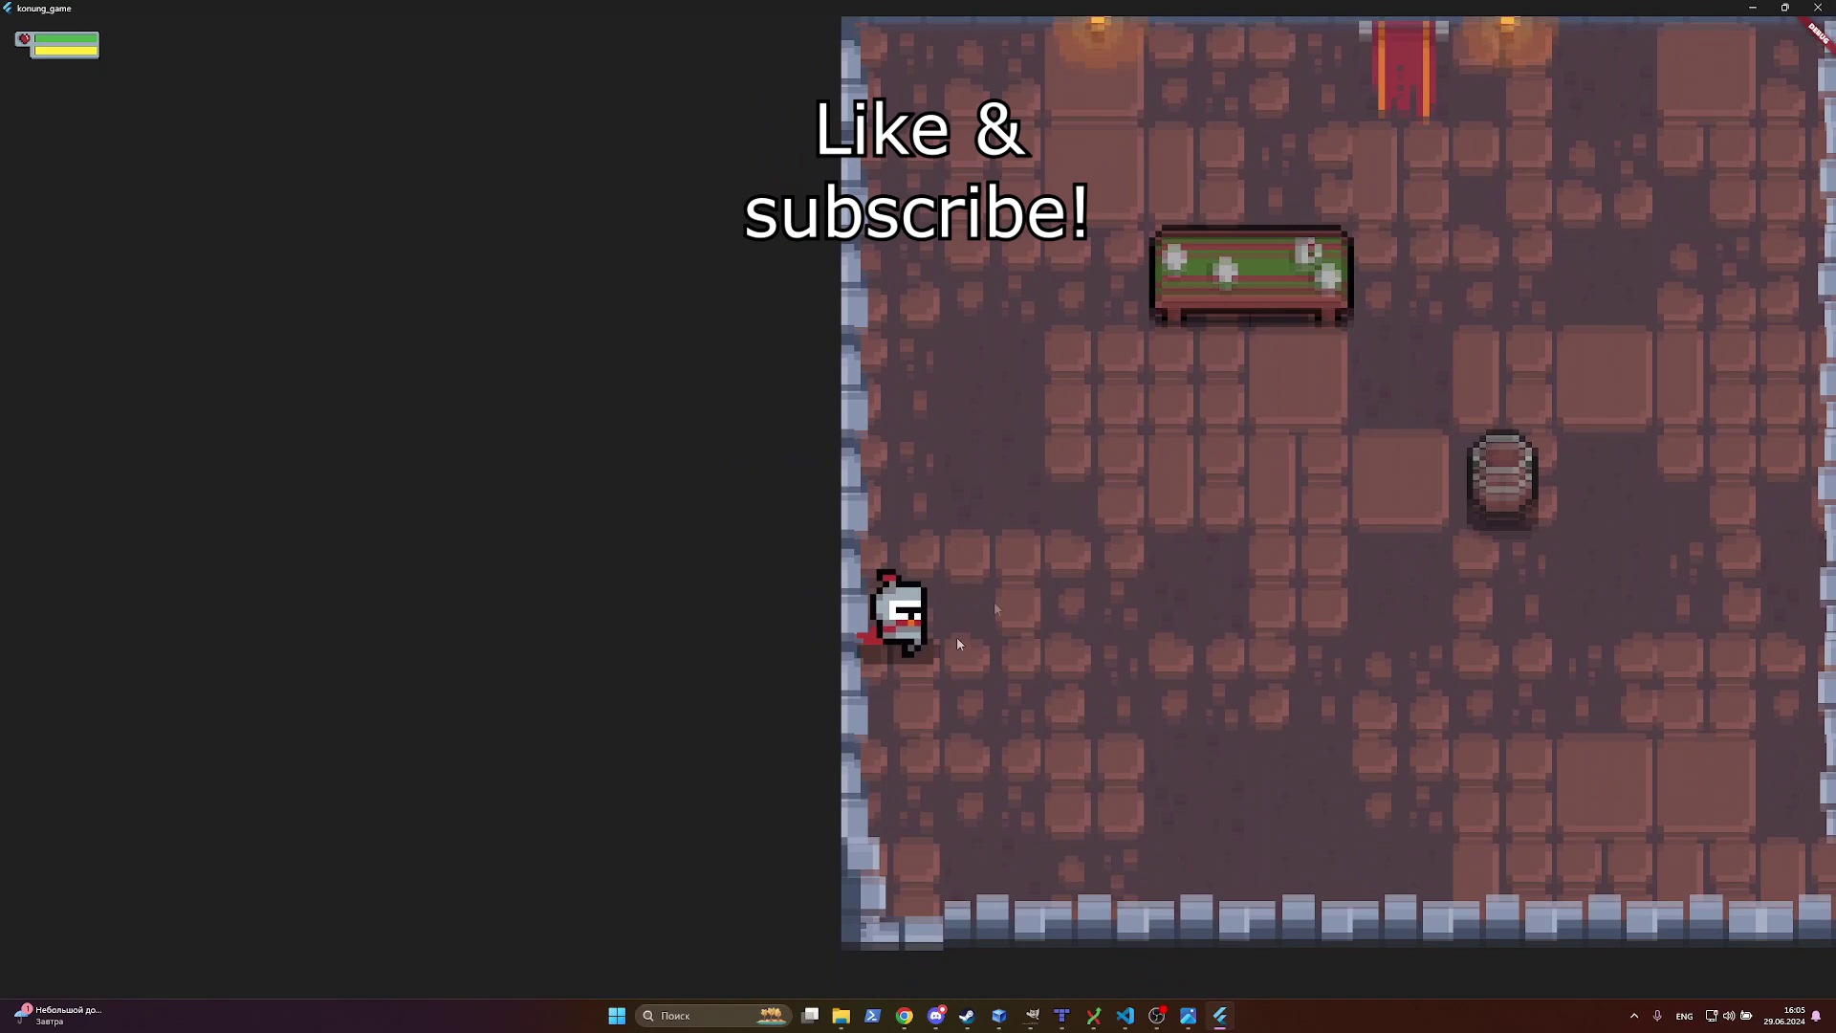
key(s)
key(d)
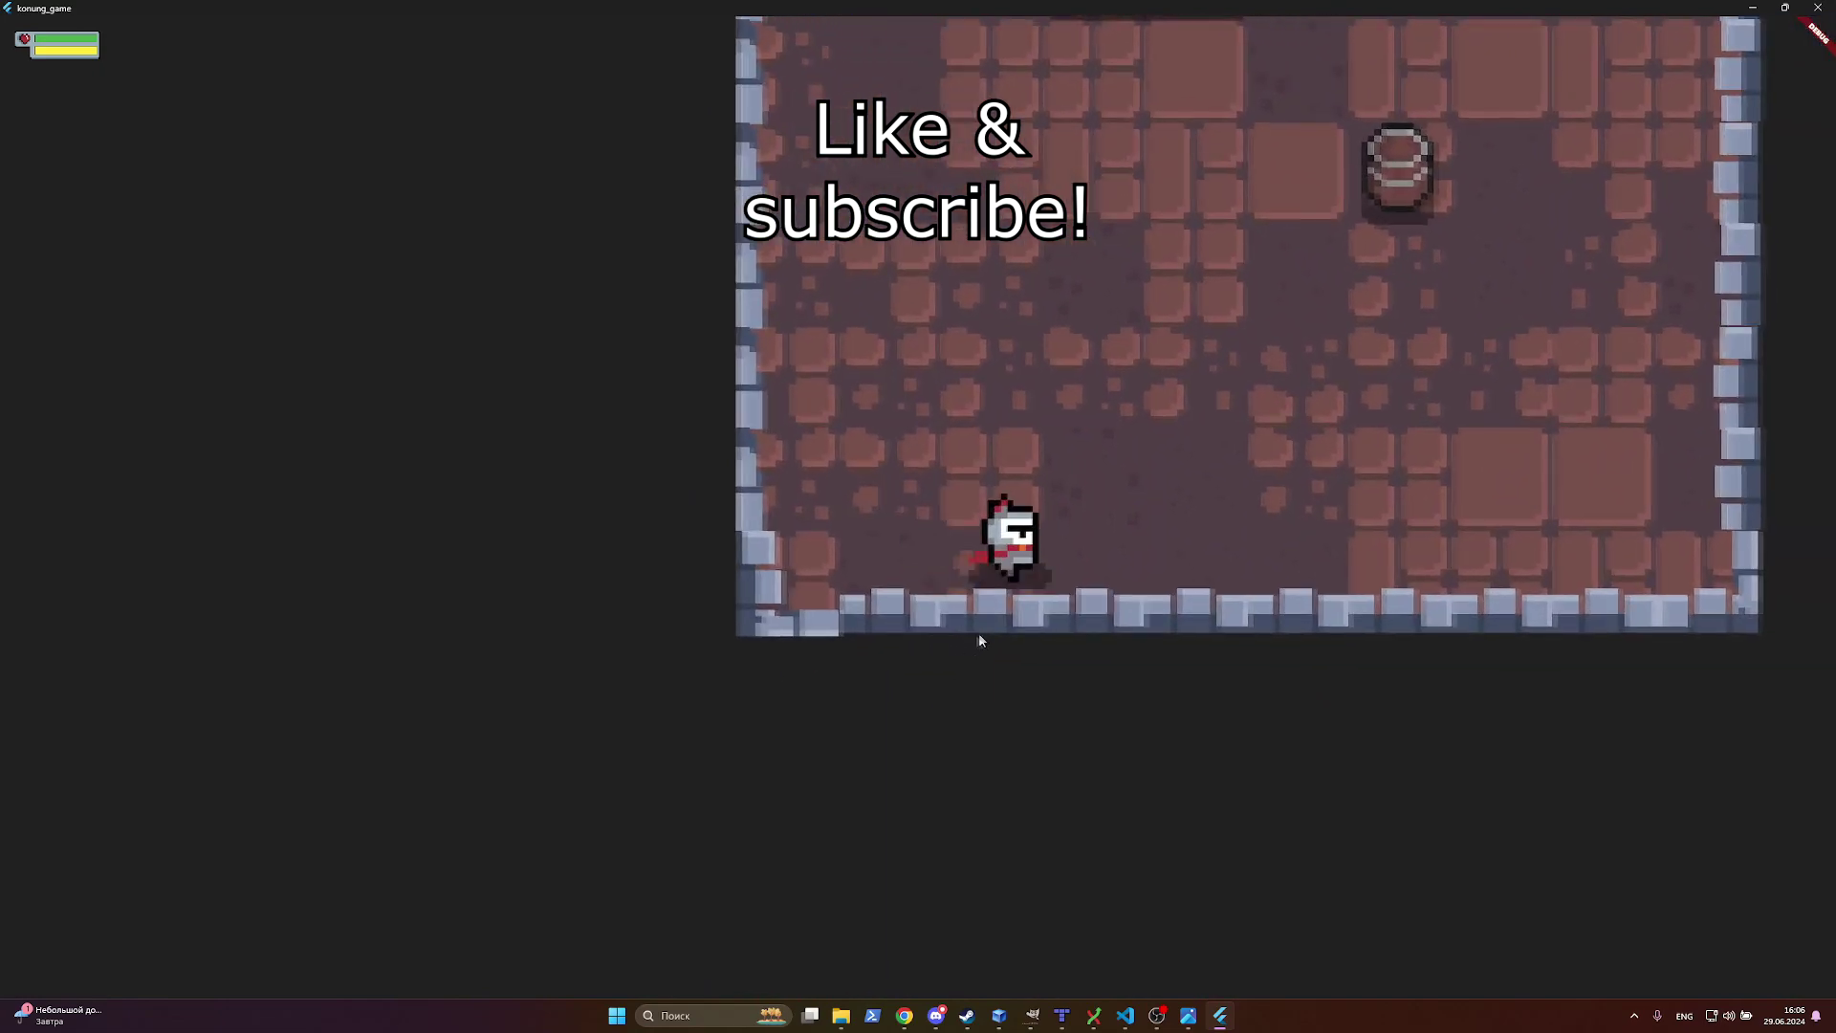
key(d)
key(w)
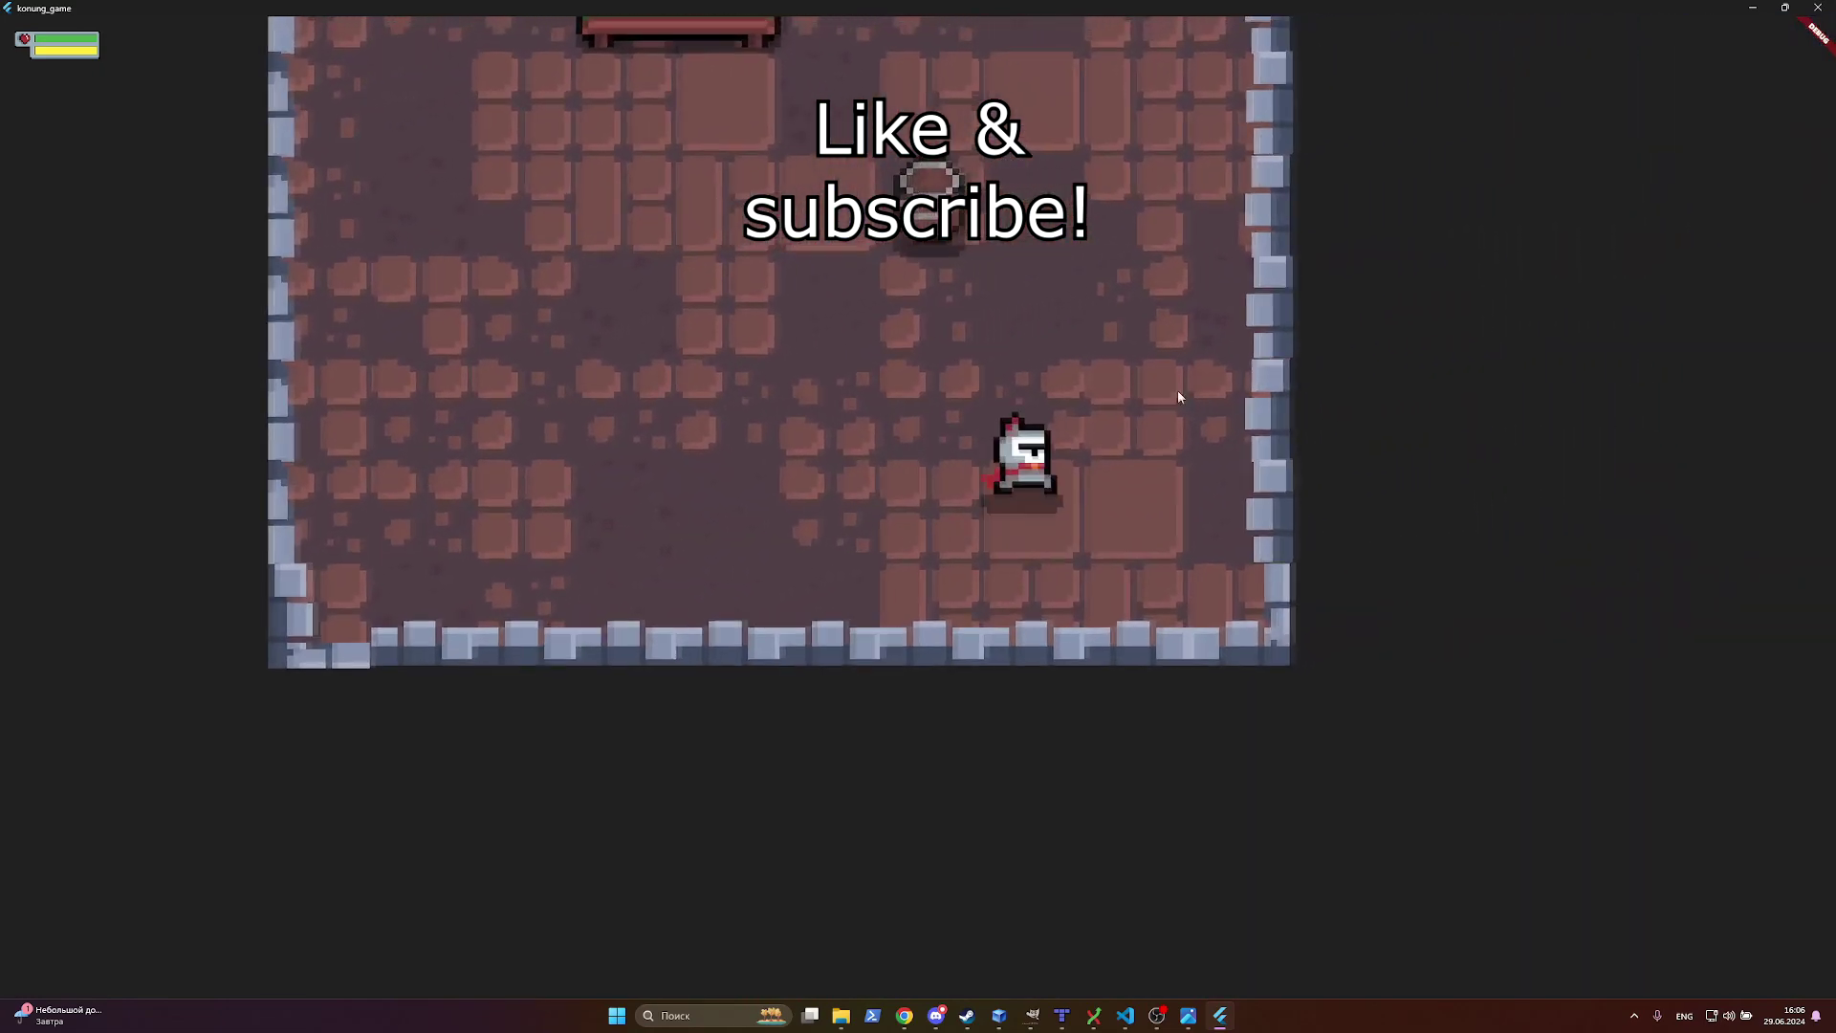
key(w)
key(a)
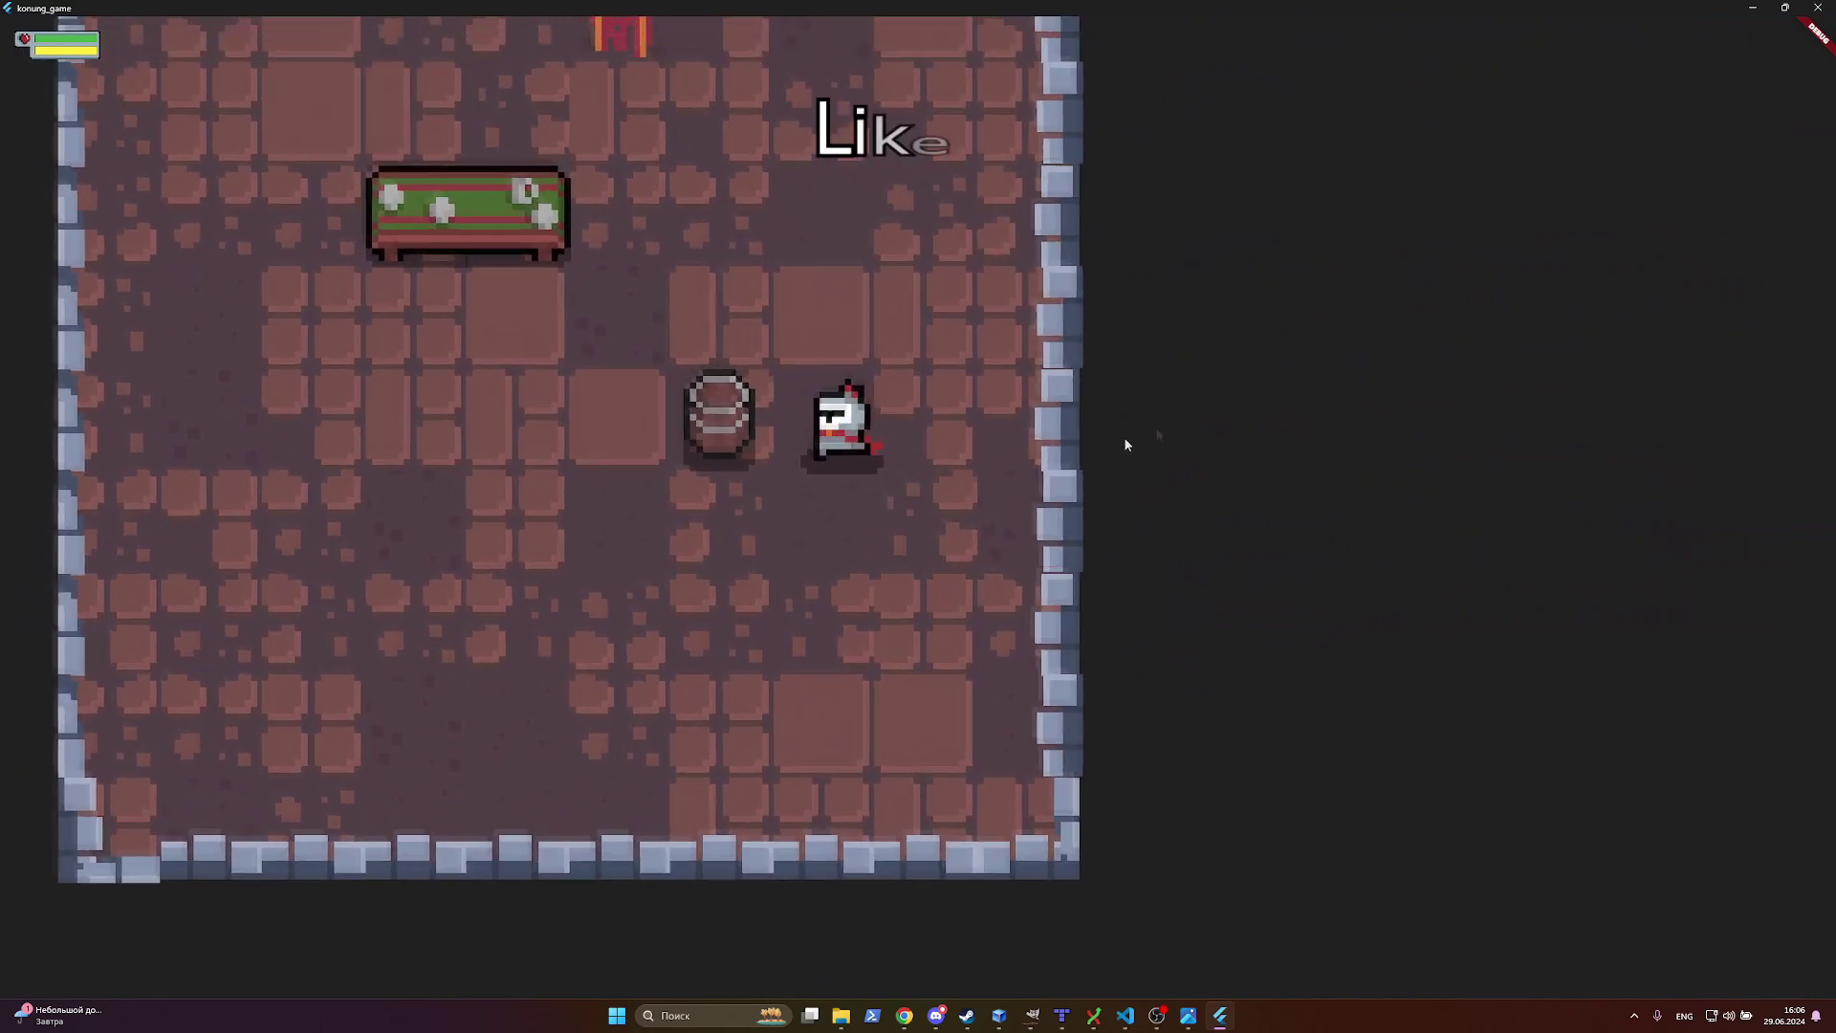
key(a)
key(w)
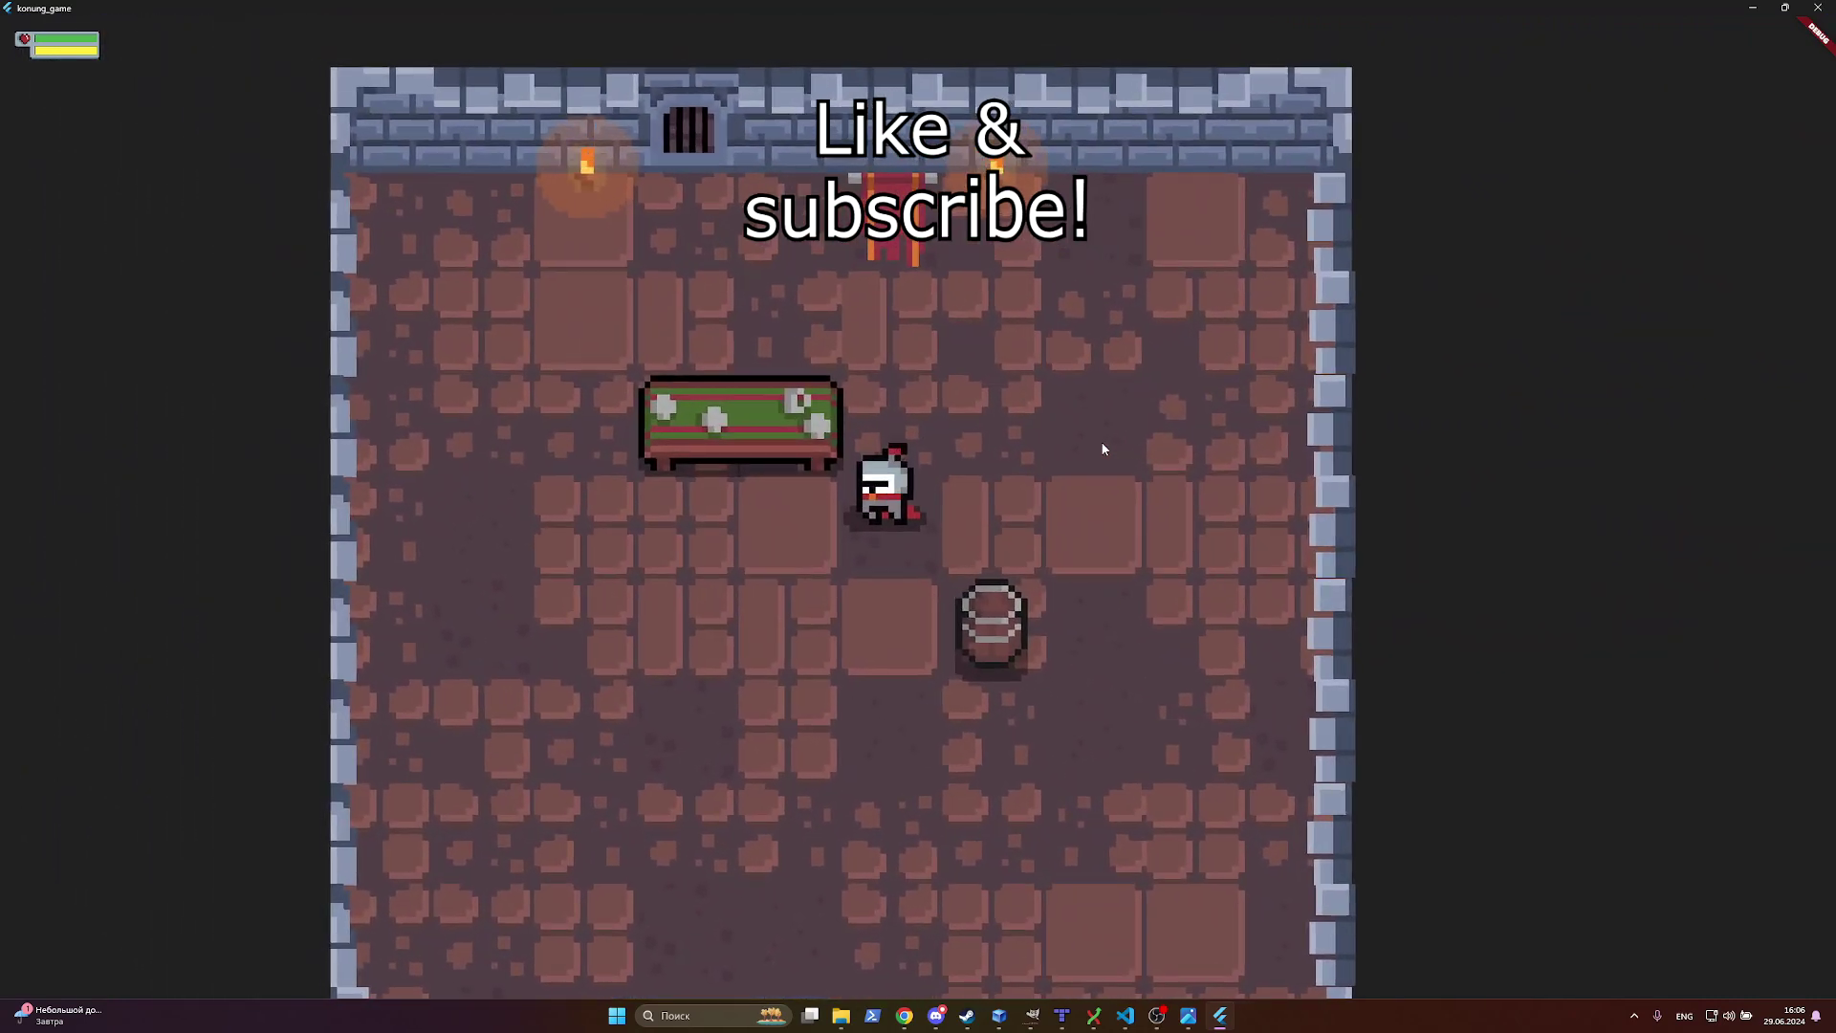